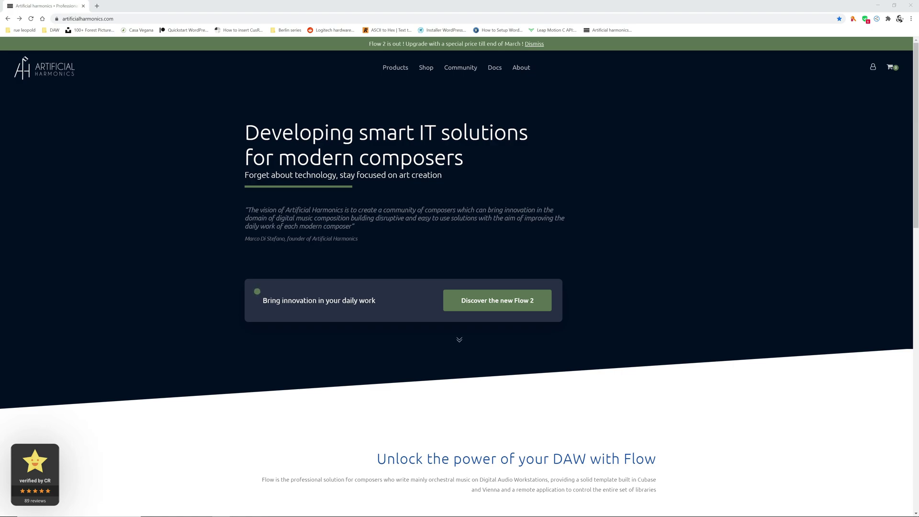
Show the Artificial Harmonics shop page with the four Flow 2 products and 30 Minutes Support
{"action": "left_click", "coordinate": [426, 67]}
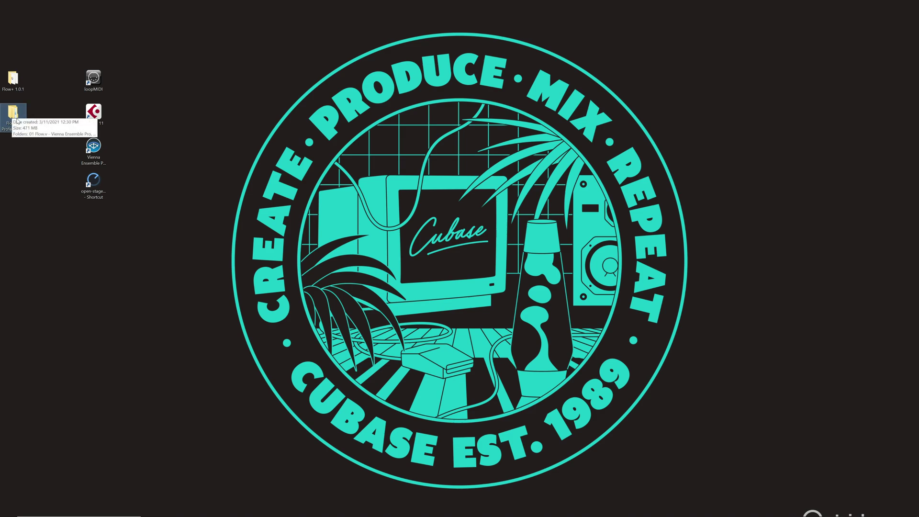
{"action": "left_click", "coordinate": [13, 80]}
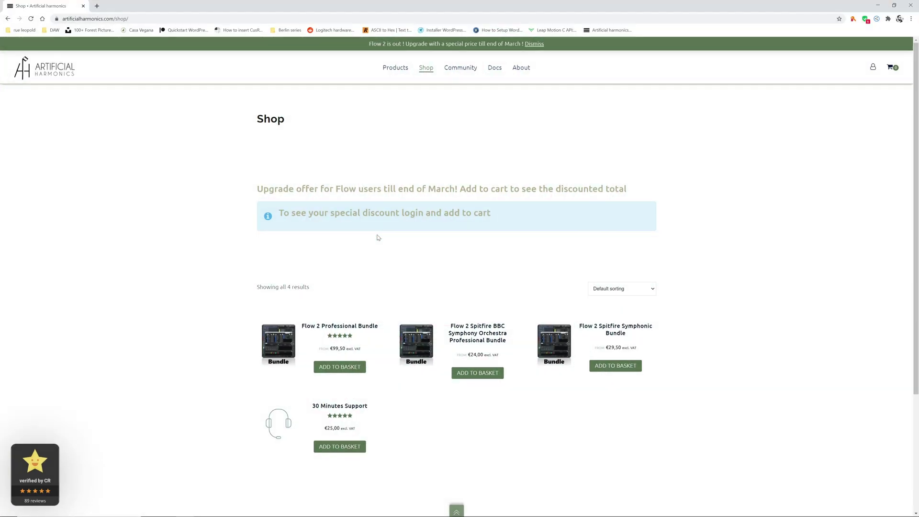
Open the Flow 2 Installation guide from the site's Docs archive
{"action": "left_click", "coordinate": [493, 70]}
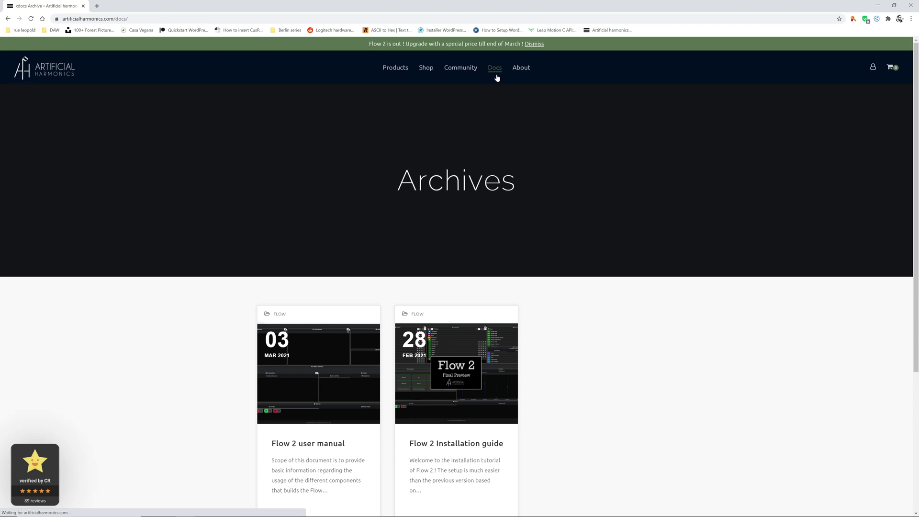
{"action": "scroll", "coordinate": [424, 253], "scroll_direction": "down", "scroll_amount": 2}
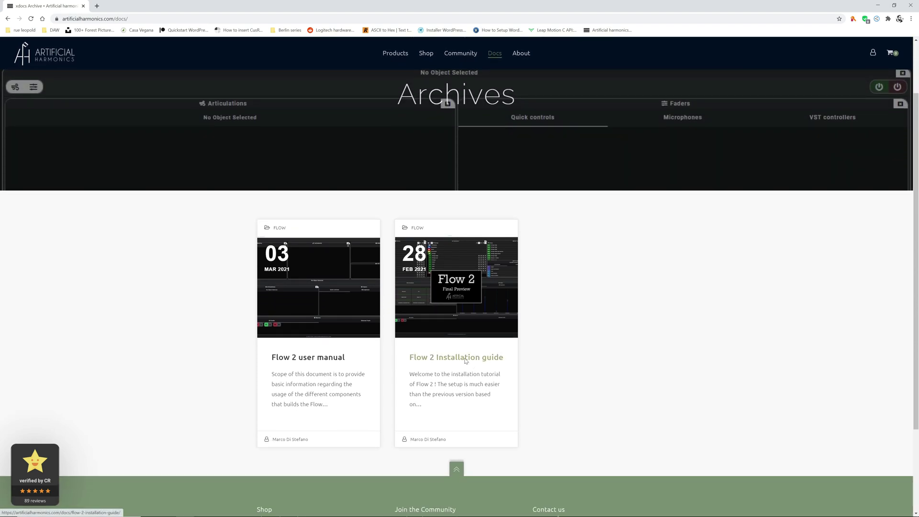
{"action": "left_click", "coordinate": [465, 356]}
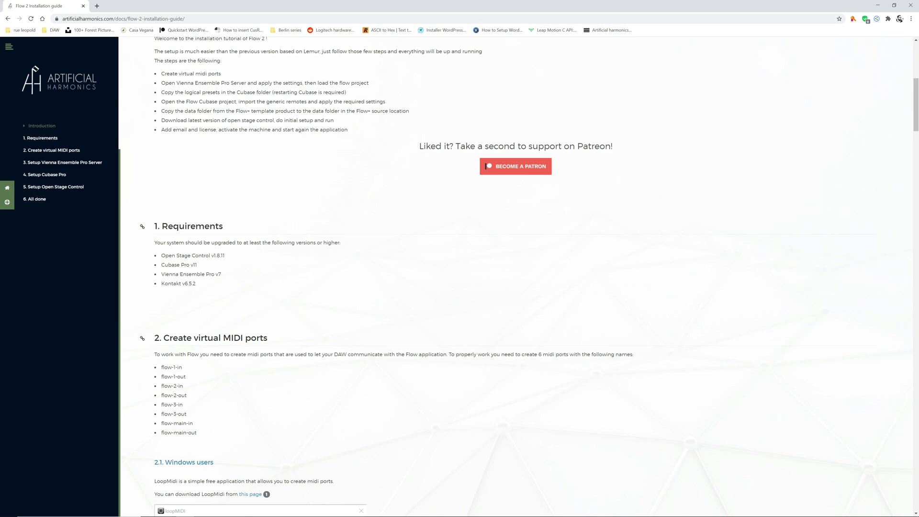
Highlight the requirements Open Stage Control v1.8.11, Cubase Pro v11, Vienna Ensemble Pro and Kontakt v6.5.2
{"action": "left_click_drag", "start_coordinate": [161, 255], "coordinate": [225, 256]}
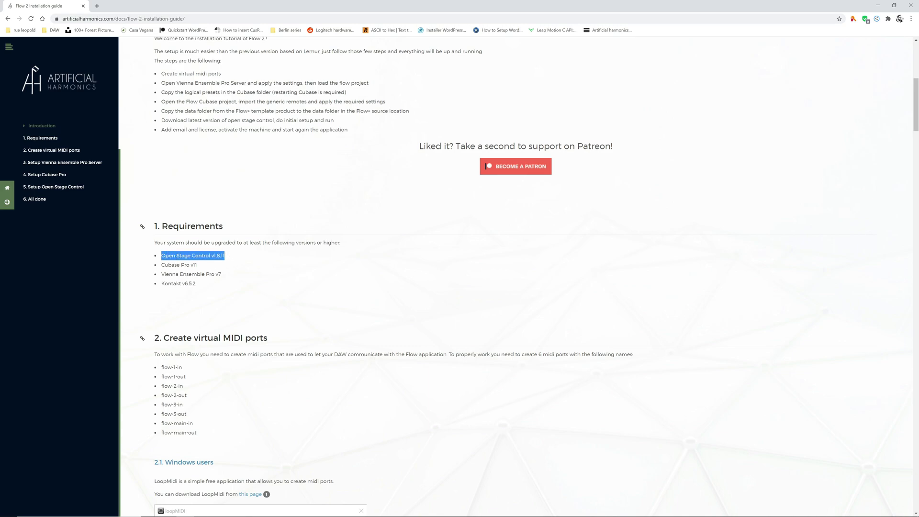
{"action": "left_click_drag", "start_coordinate": [161, 264], "coordinate": [226, 276]}
{"action": "left_click", "coordinate": [226, 276]}
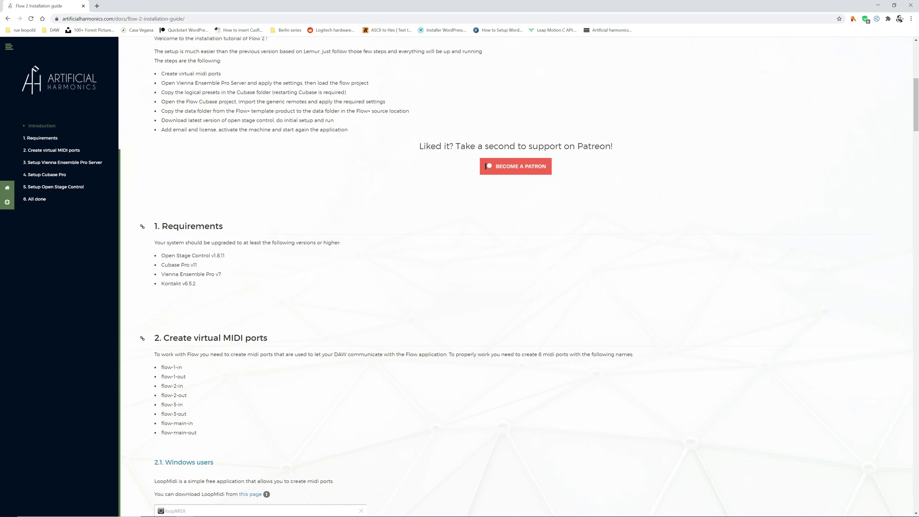
{"action": "left_click_drag", "start_coordinate": [218, 276], "coordinate": [222, 277]}
{"action": "mouse_move", "coordinate": [161, 283]}
{"action": "left_mouse_down"}
{"action": "mouse_move", "coordinate": [185, 284]}
{"action": "mouse_move", "coordinate": [161, 283]}
{"action": "left_mouse_up"}
Scroll the guide to the list of required flow MIDI port names and highlight it
{"action": "scroll", "coordinate": [306, 293], "scroll_direction": "down", "scroll_amount": 2}
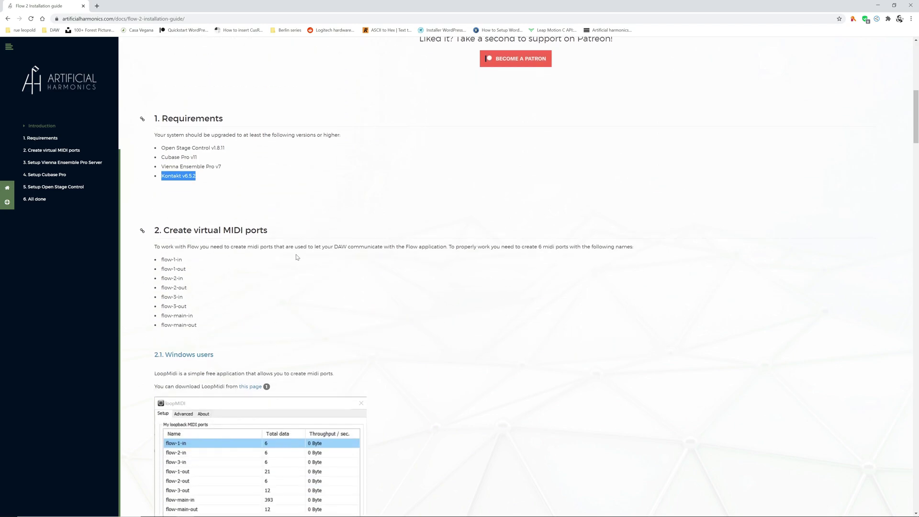
{"action": "scroll", "coordinate": [297, 256], "scroll_direction": "down", "scroll_amount": 1}
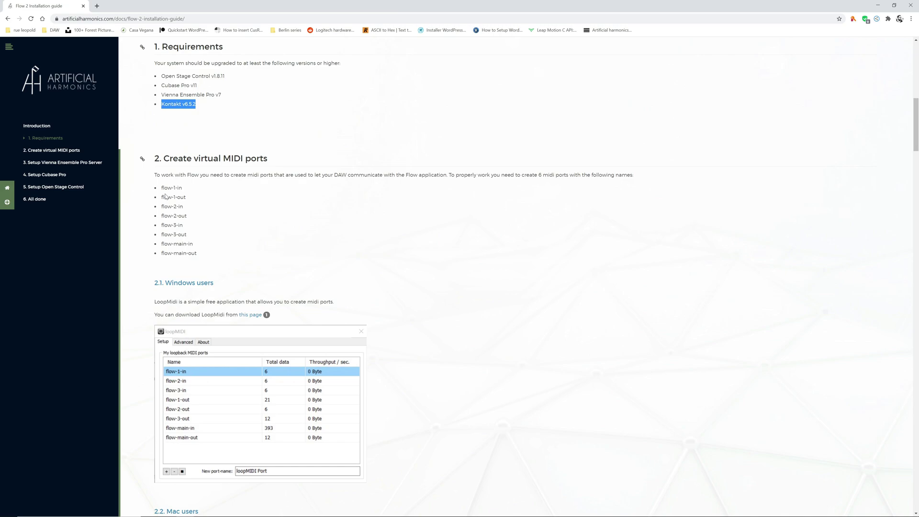
{"action": "left_click_drag", "start_coordinate": [160, 185], "coordinate": [209, 258]}
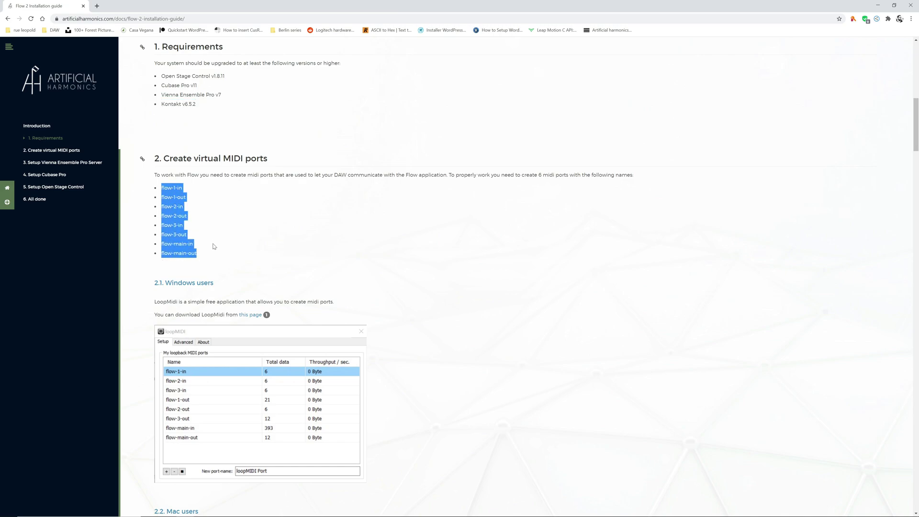
{"action": "left_click", "coordinate": [218, 248]}
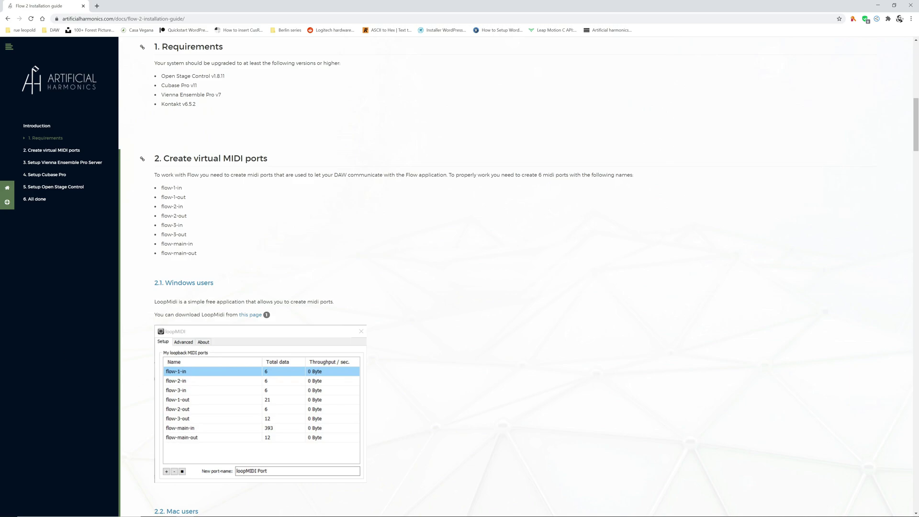
Add a test virtual port named 'port' in loopMIDI, then remove it
{"action": "key", "text": "alt+Tab"}
{"action": "left_click_drag", "start_coordinate": [243, 287], "coordinate": [421, 105]}
{"action": "left_click_drag", "start_coordinate": [408, 278], "coordinate": [337, 281]}
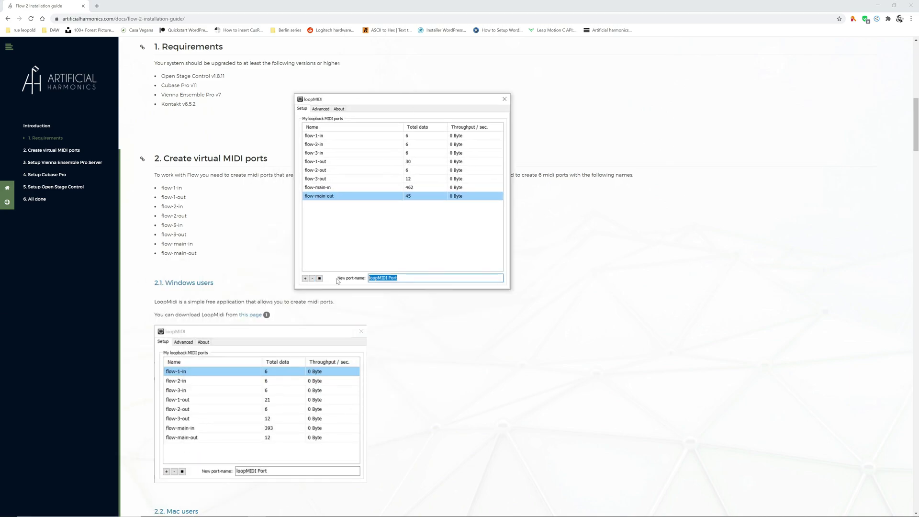
{"action": "type", "text": "port"}
{"action": "left_click", "coordinate": [305, 278]}
{"action": "left_click", "coordinate": [311, 278]}
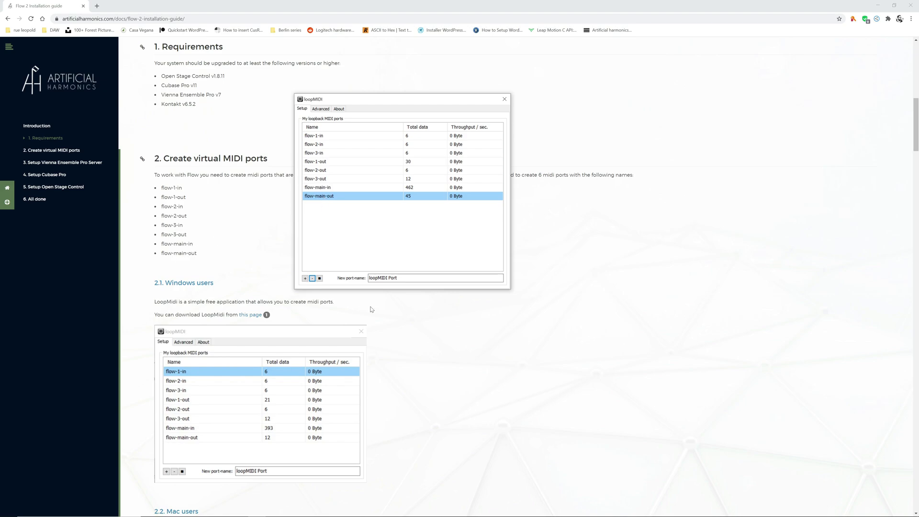
Scroll the guide past the Mac IAC notes to section 3, Setup Vienna Ensemble Pro Server
{"action": "scroll", "coordinate": [368, 312], "scroll_direction": "down", "scroll_amount": 5}
{"action": "left_click", "coordinate": [396, 258]}
{"action": "scroll", "coordinate": [396, 259], "scroll_direction": "down", "scroll_amount": 2}
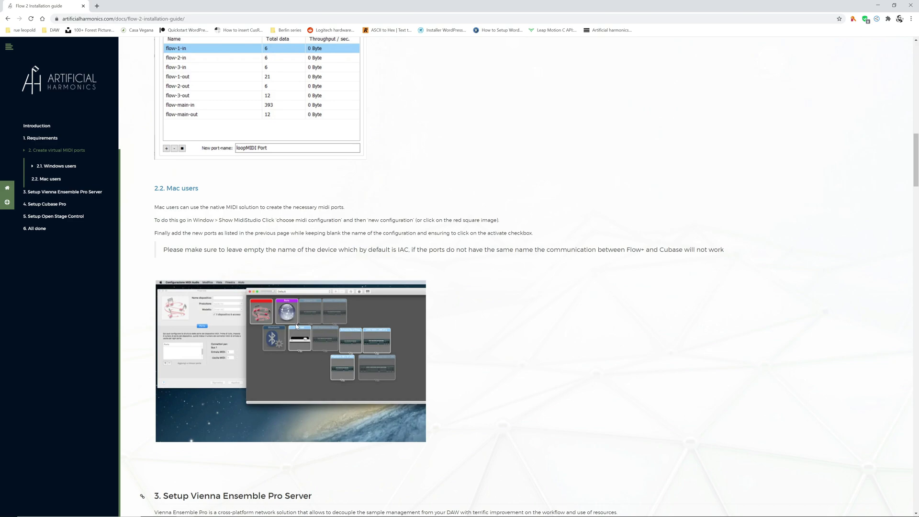
{"action": "scroll", "coordinate": [359, 314], "scroll_direction": "up", "scroll_amount": 1}
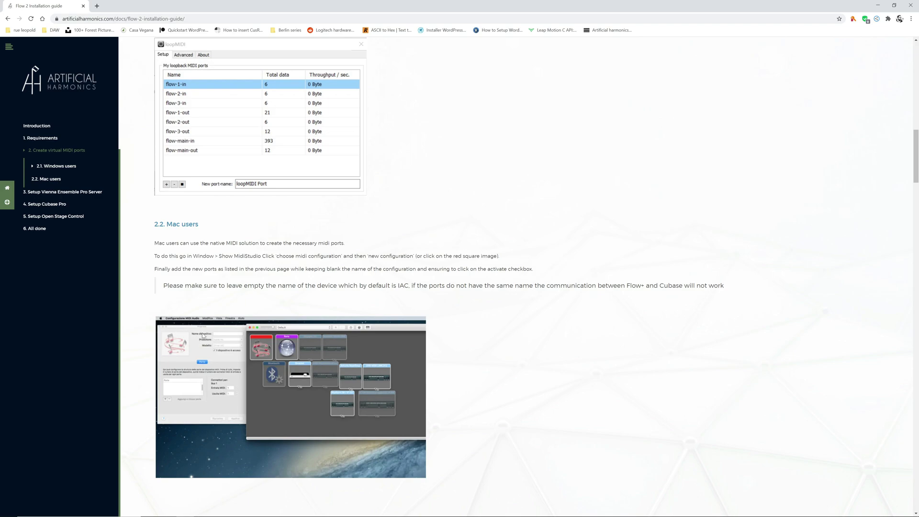
{"action": "double_click", "coordinate": [403, 285]}
{"action": "scroll", "coordinate": [397, 280], "scroll_direction": "down", "scroll_amount": 5}
{"action": "scroll", "coordinate": [396, 278], "scroll_direction": "up", "scroll_amount": 2}
{"action": "scroll", "coordinate": [478, 216], "scroll_direction": "down", "scroll_amount": 1}
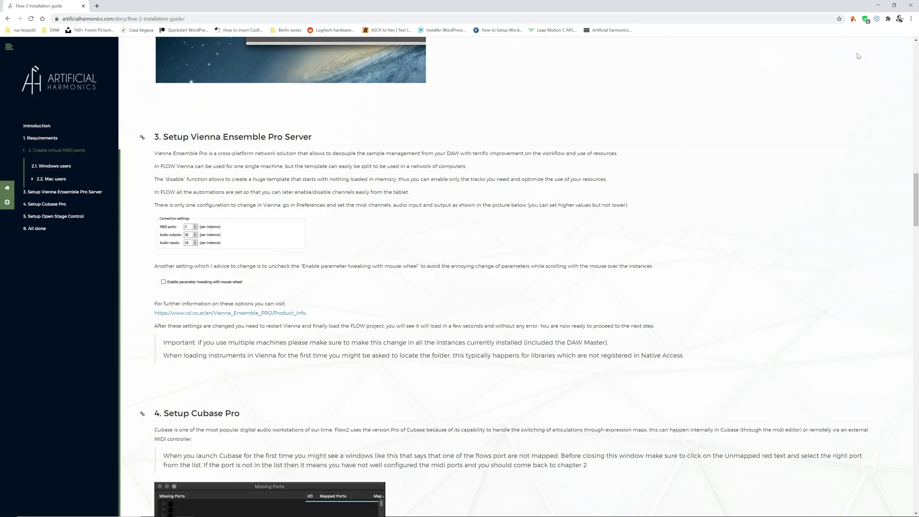
Launch Vienna Ensemble Pro Server and confirm instances allow 3 MIDI ports, 36 outputs, 18 inputs
{"action": "left_click", "coordinate": [878, 8]}
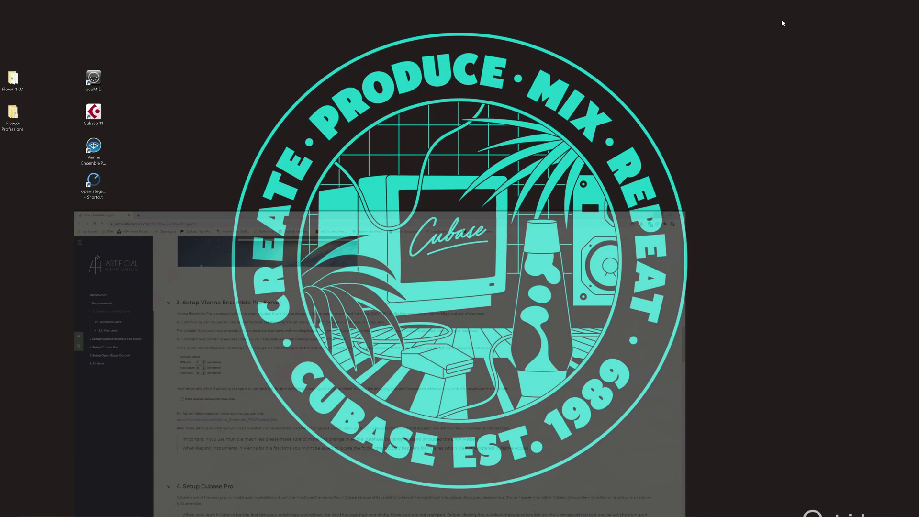
{"action": "double_click", "coordinate": [99, 150]}
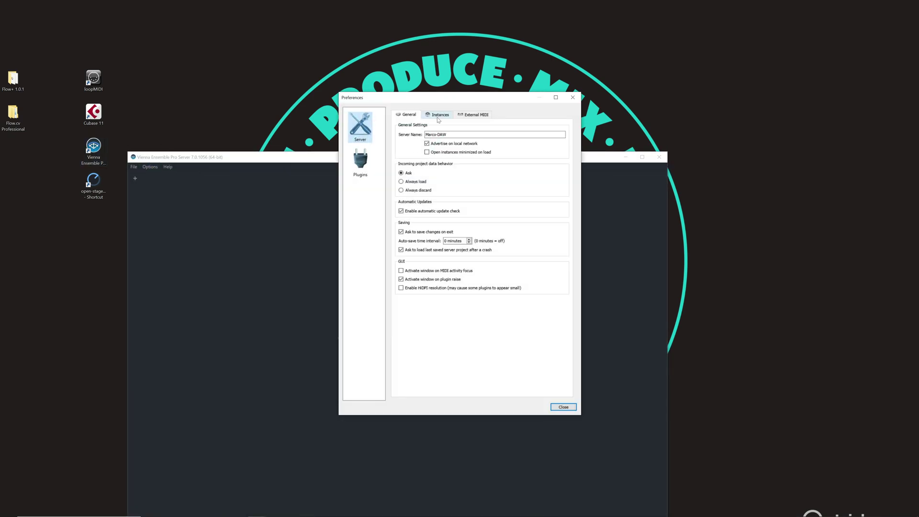
{"action": "left_click", "coordinate": [438, 116]}
{"action": "left_click", "coordinate": [429, 195]}
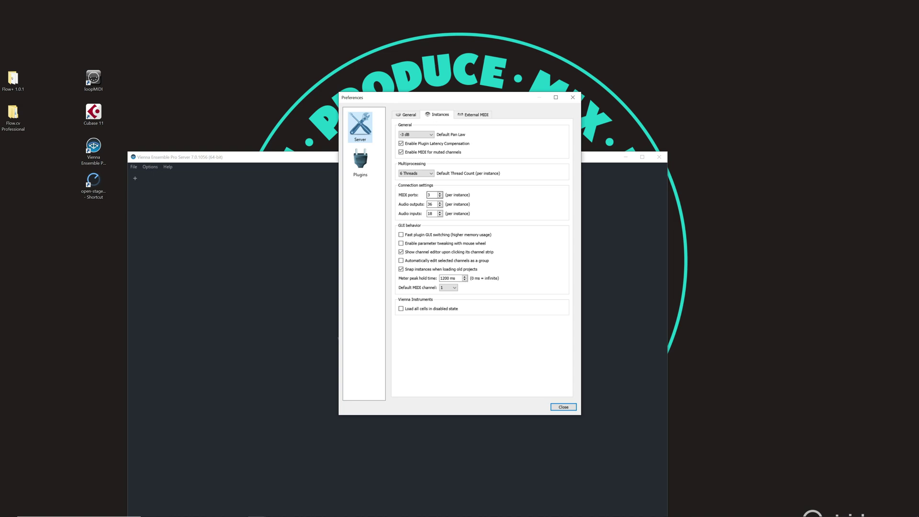
{"action": "key", "text": "Tab"}
{"action": "key", "text": "ctrl+a"}
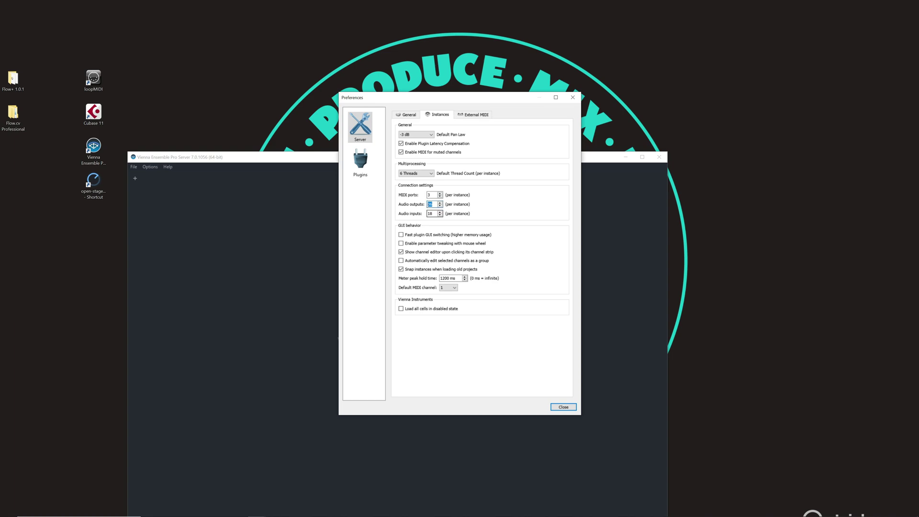
{"action": "key", "text": "Tab"}
{"action": "left_click", "coordinate": [563, 406]}
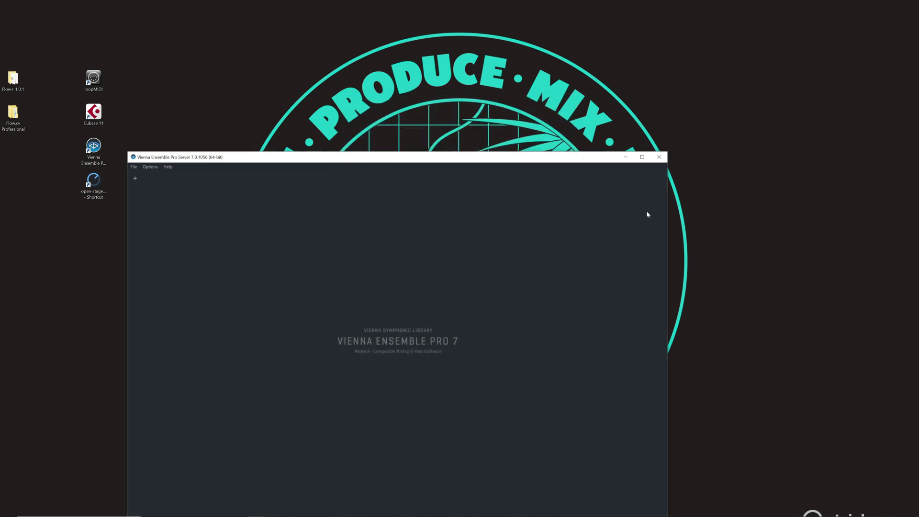
Close the empty server and load Flow.v Professional v2.0.vesp64 from 01 Flow.v - Vienna Ensemble Pro
{"action": "left_click", "coordinate": [659, 157]}
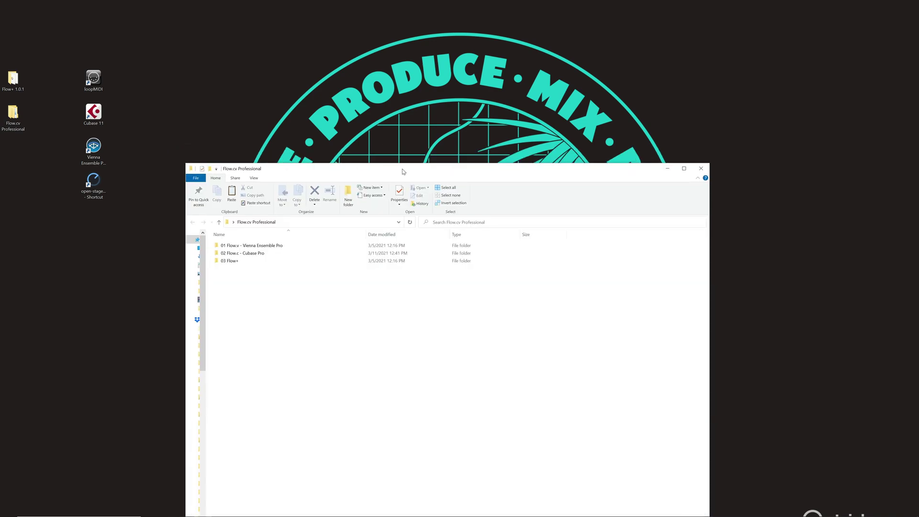
{"action": "left_click_drag", "start_coordinate": [405, 171], "coordinate": [405, 46]}
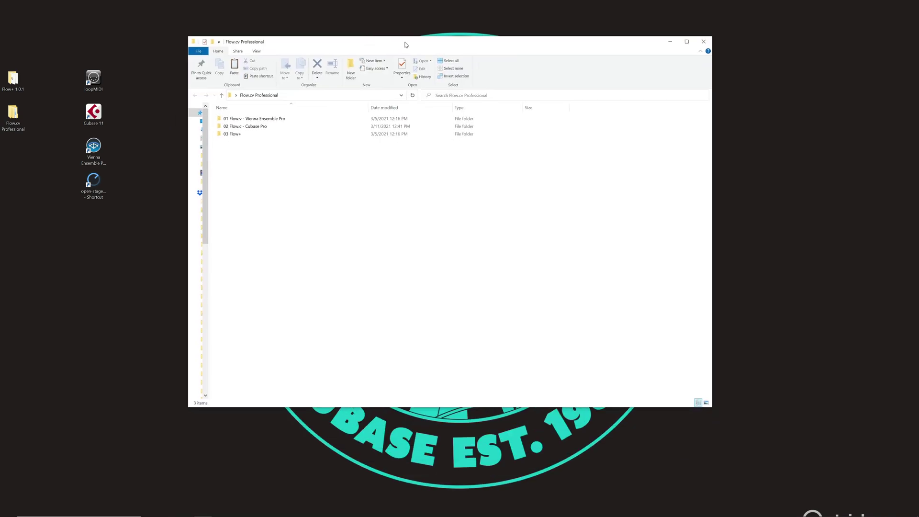
{"action": "double_click", "coordinate": [266, 120]}
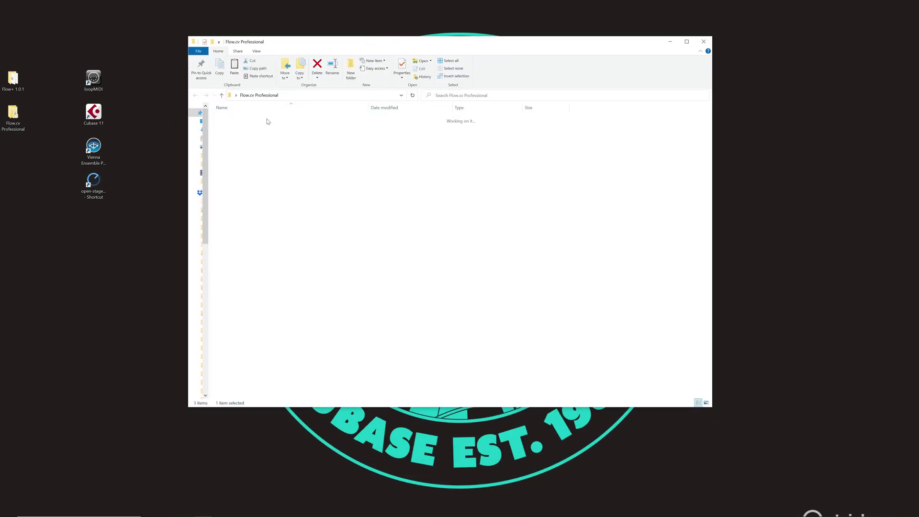
{"action": "double_click", "coordinate": [266, 119]}
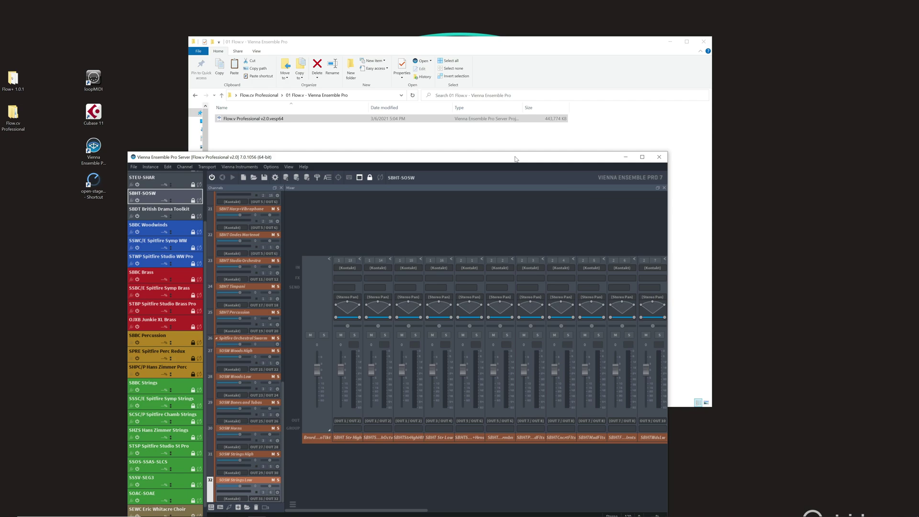
Move and maximize the Vienna Ensemble Pro window to inspect the Flow template's instances and mixer
{"action": "left_click_drag", "start_coordinate": [515, 159], "coordinate": [534, 61]}
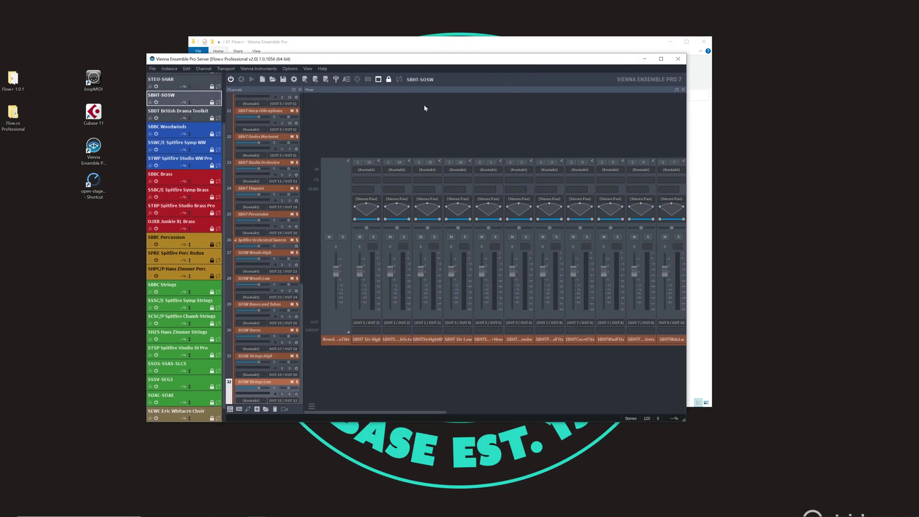
{"action": "double_click", "coordinate": [449, 63]}
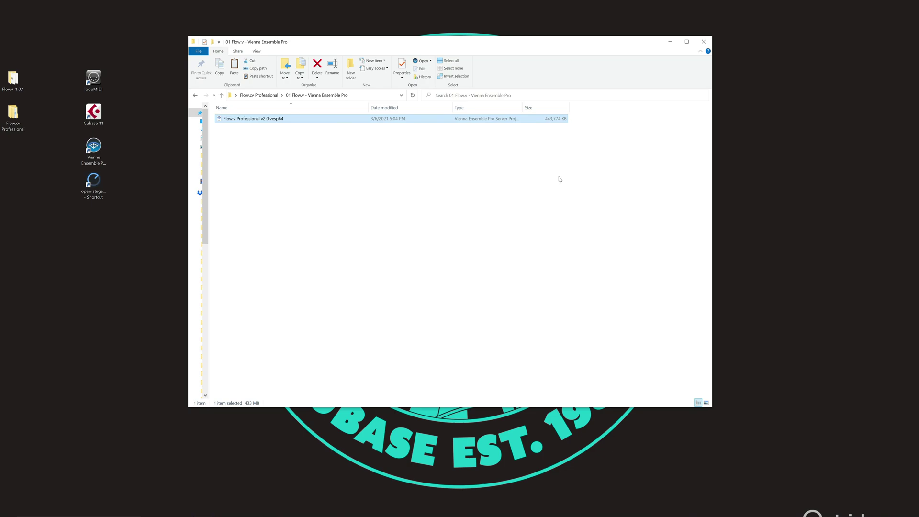
Scroll the guide to section 4.1 Project logical presets and select its instructions
{"action": "key", "text": "alt+Tab"}
{"action": "key", "text": "alt+Tab"}
{"action": "key", "text": "alt+Tab"}
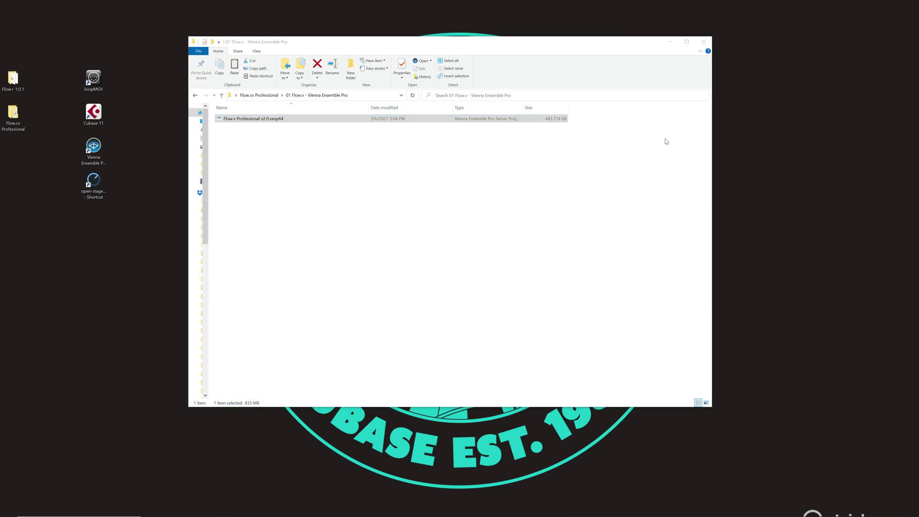
{"action": "scroll", "coordinate": [227, 260], "scroll_direction": "down", "scroll_amount": 4}
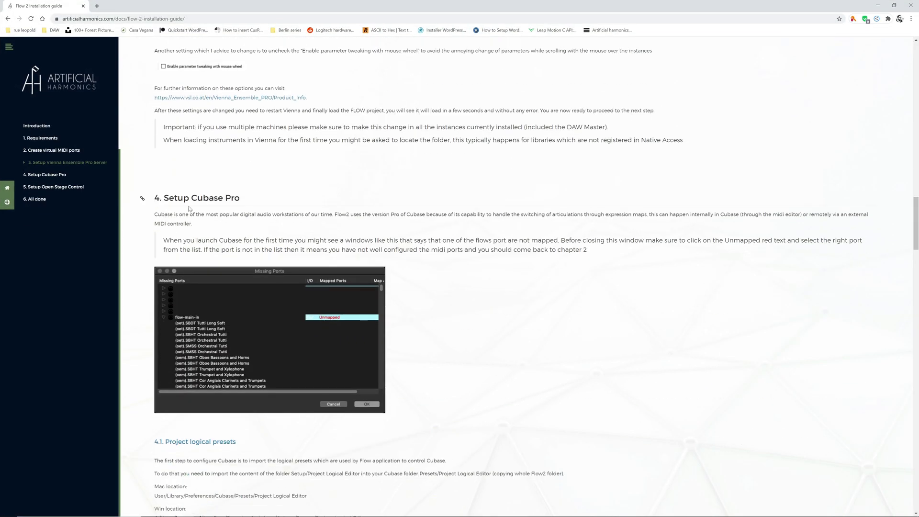
{"action": "scroll", "coordinate": [433, 229], "scroll_direction": "down", "scroll_amount": 2}
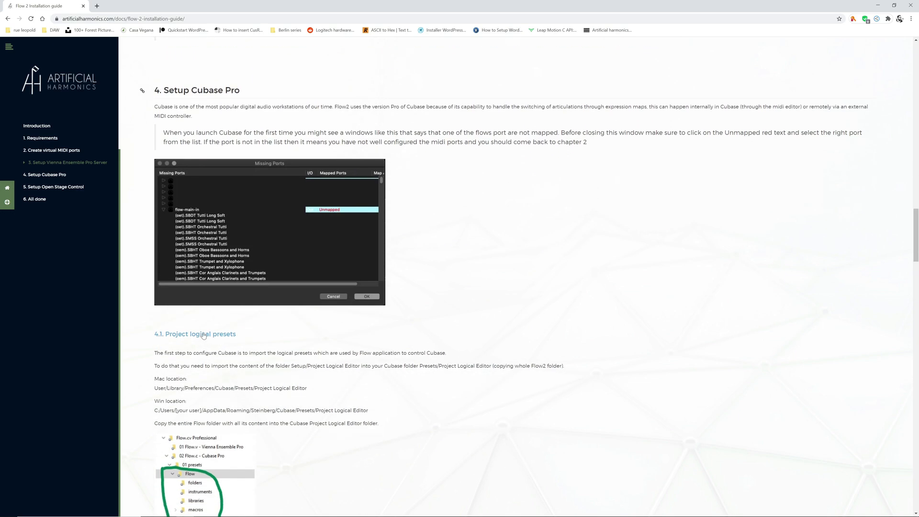
{"action": "scroll", "coordinate": [228, 272], "scroll_direction": "down", "scroll_amount": 3}
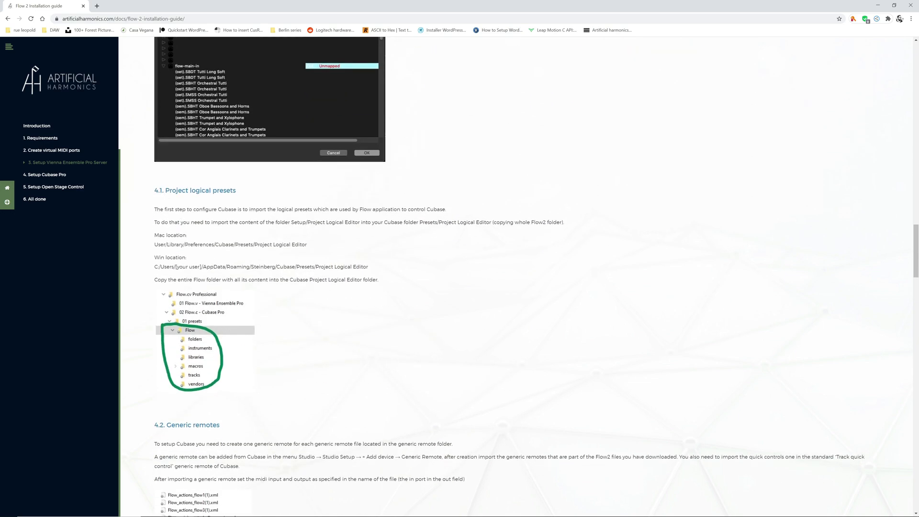
{"action": "left_click_drag", "start_coordinate": [154, 209], "coordinate": [237, 263]}
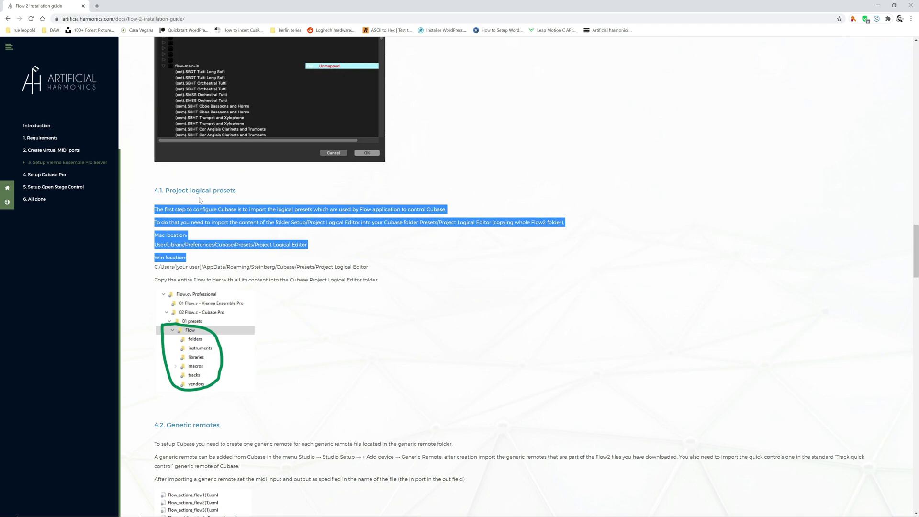
Browse Flow.cv Professional > 02 Flow.c - Cubase Pro > 01 presets and select the Flow folder
{"action": "left_click", "coordinate": [879, 8]}
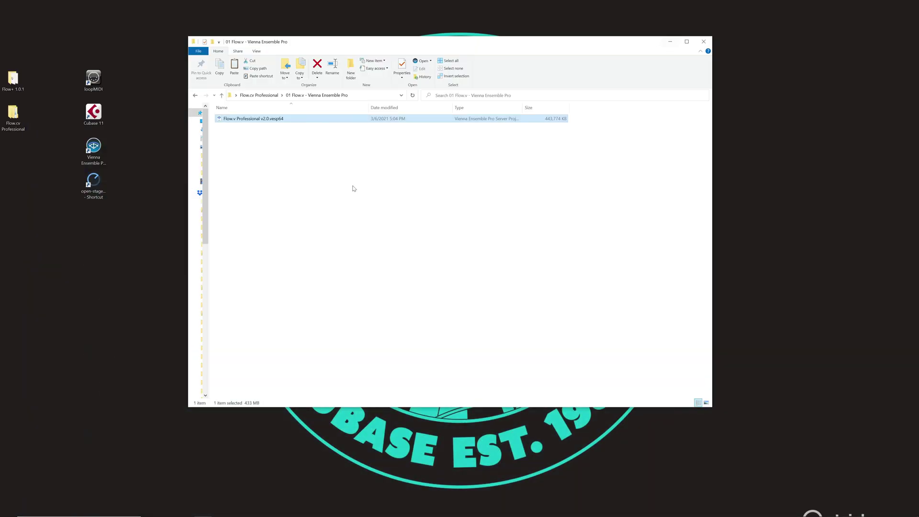
{"action": "left_click", "coordinate": [262, 99]}
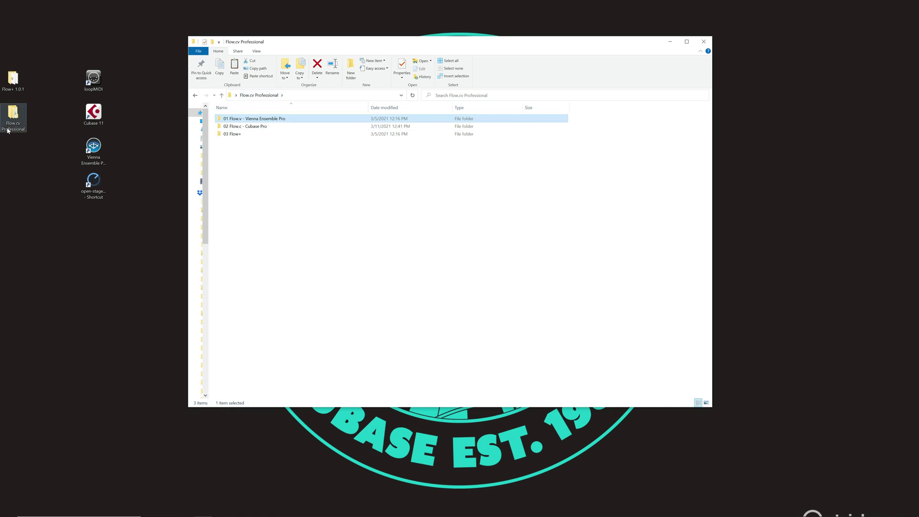
{"action": "double_click", "coordinate": [266, 127]}
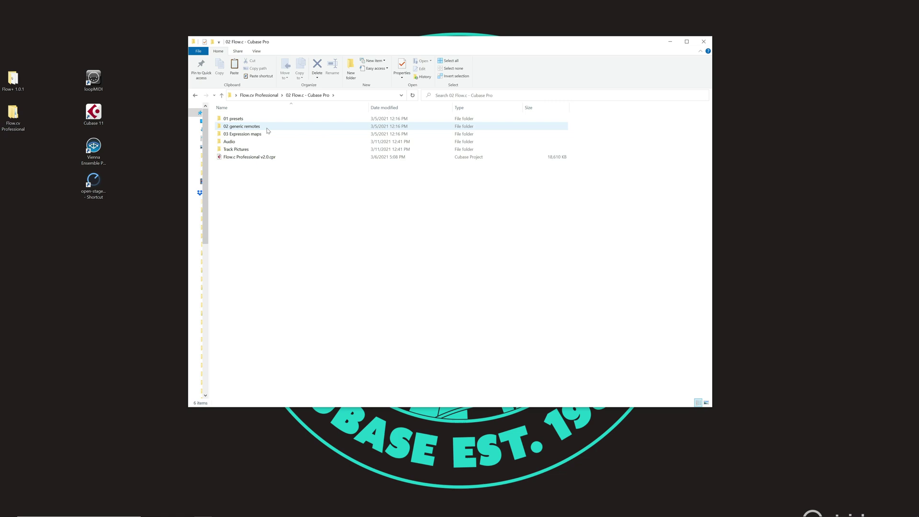
{"action": "left_click", "coordinate": [246, 120]}
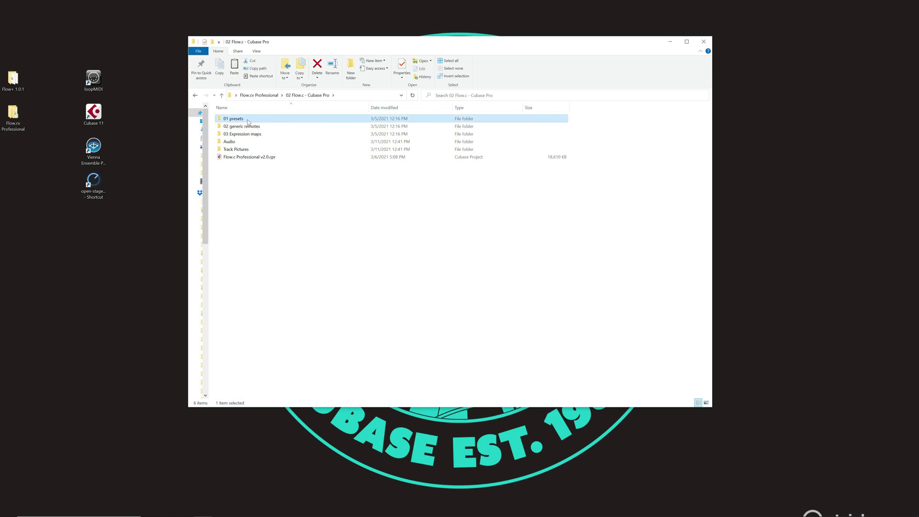
{"action": "double_click", "coordinate": [248, 121]}
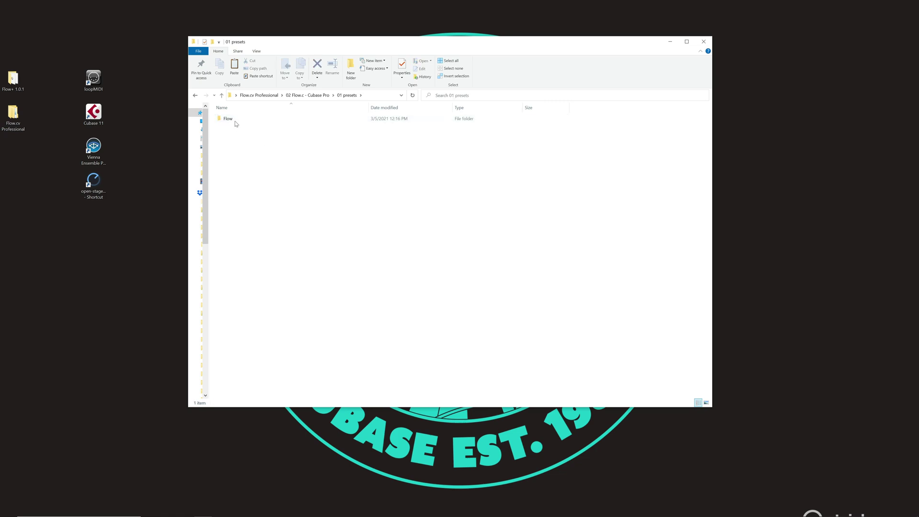
{"action": "left_click", "coordinate": [236, 123]}
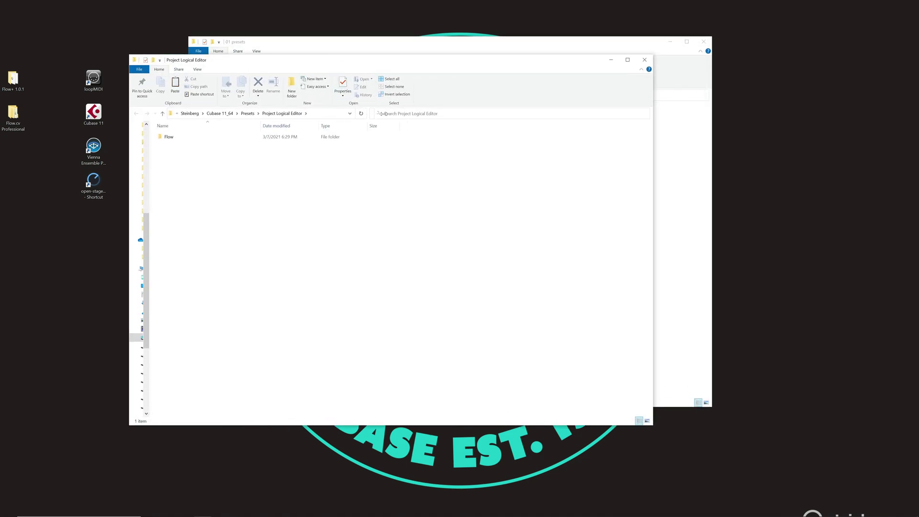
Check the tracks and instruments Flow presets in Cubase's Project Logical Editor folder, then close it
{"action": "left_click_drag", "start_coordinate": [364, 113], "coordinate": [497, 113]}
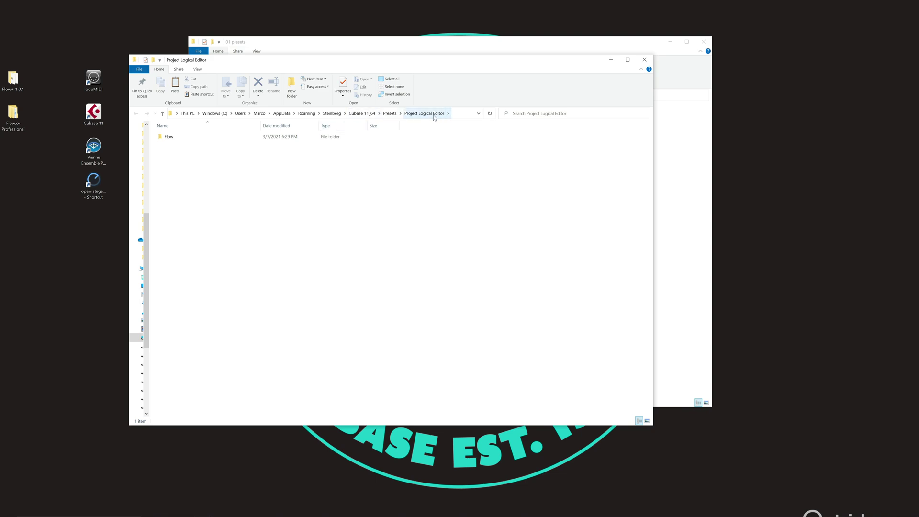
{"action": "double_click", "coordinate": [203, 138]}
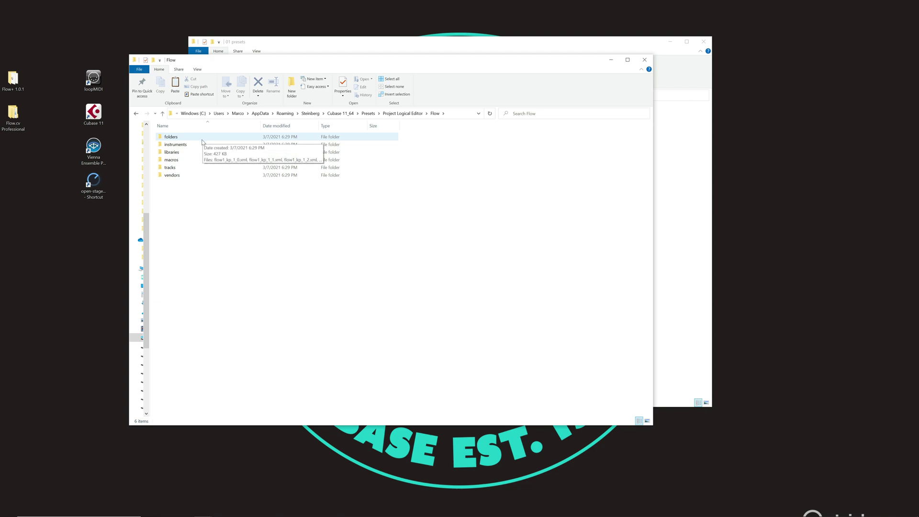
{"action": "double_click", "coordinate": [184, 167]}
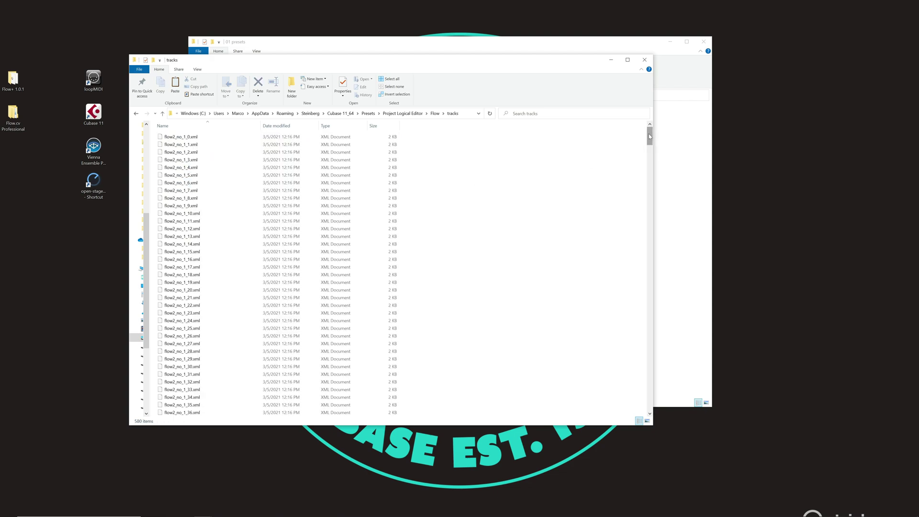
{"action": "left_click_drag", "start_coordinate": [649, 137], "coordinate": [641, 220]}
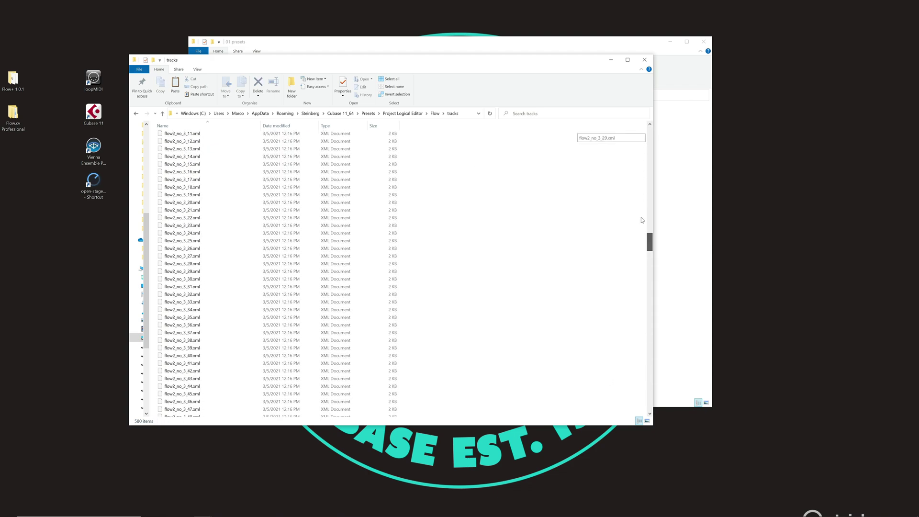
{"action": "left_click", "coordinate": [136, 113]}
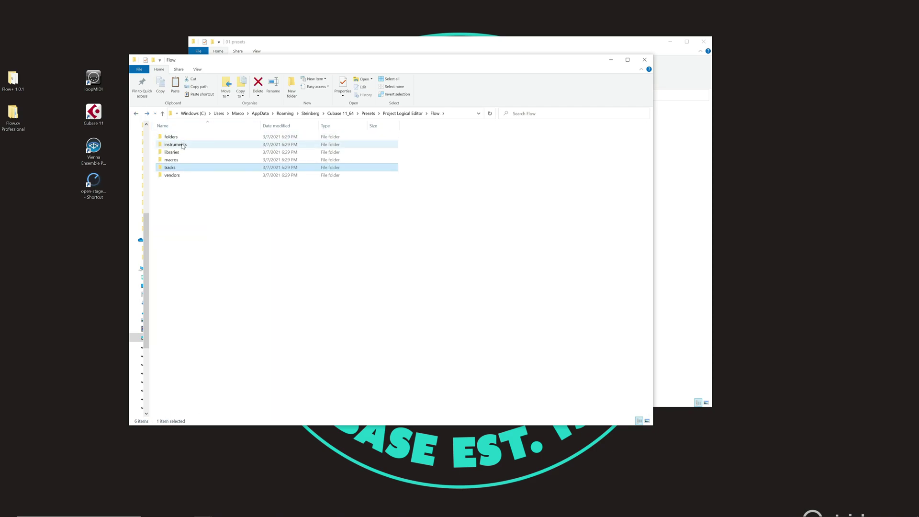
{"action": "double_click", "coordinate": [183, 145]}
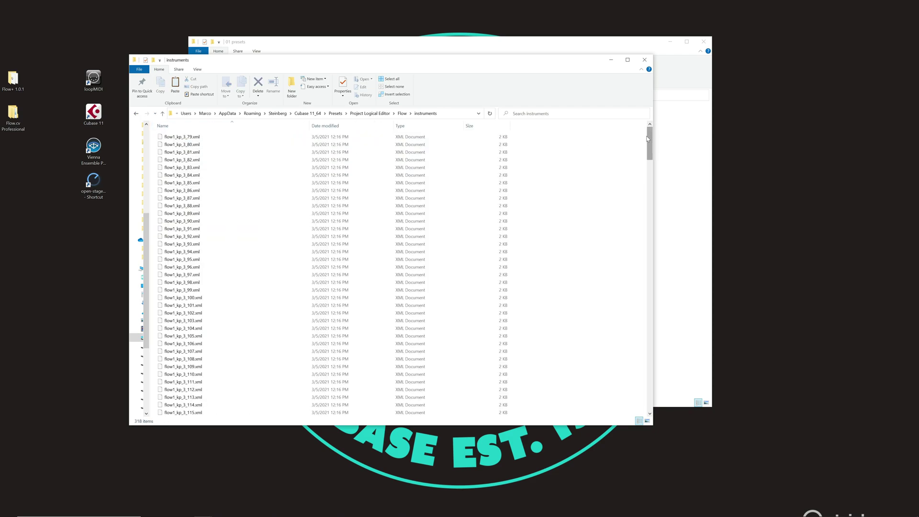
{"action": "left_click_drag", "start_coordinate": [648, 139], "coordinate": [633, 119]}
{"action": "left_click", "coordinate": [644, 59]}
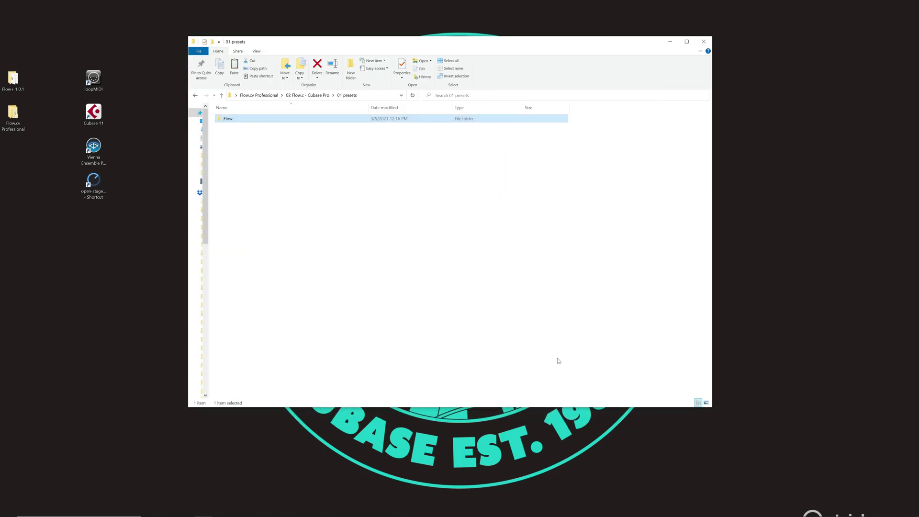
{"action": "key", "text": "alt+Tab"}
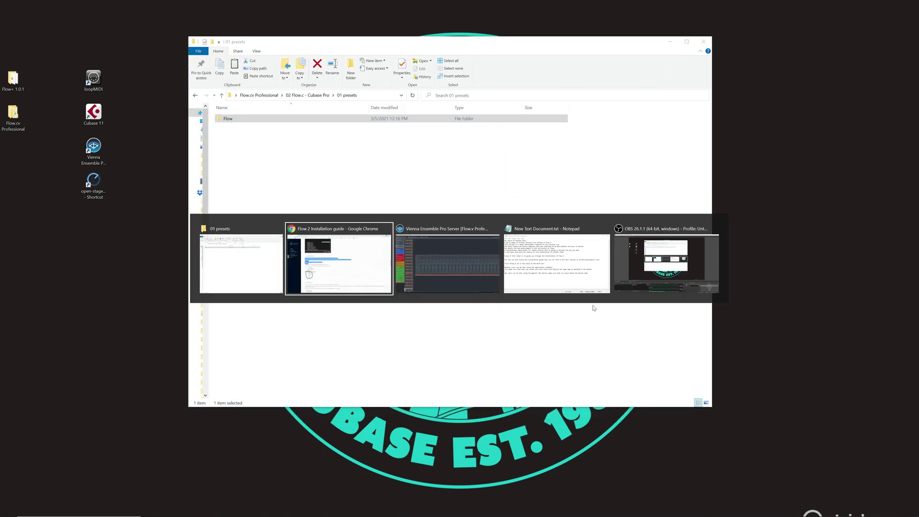
{"action": "scroll", "coordinate": [211, 201], "scroll_direction": "down", "scroll_amount": 5}
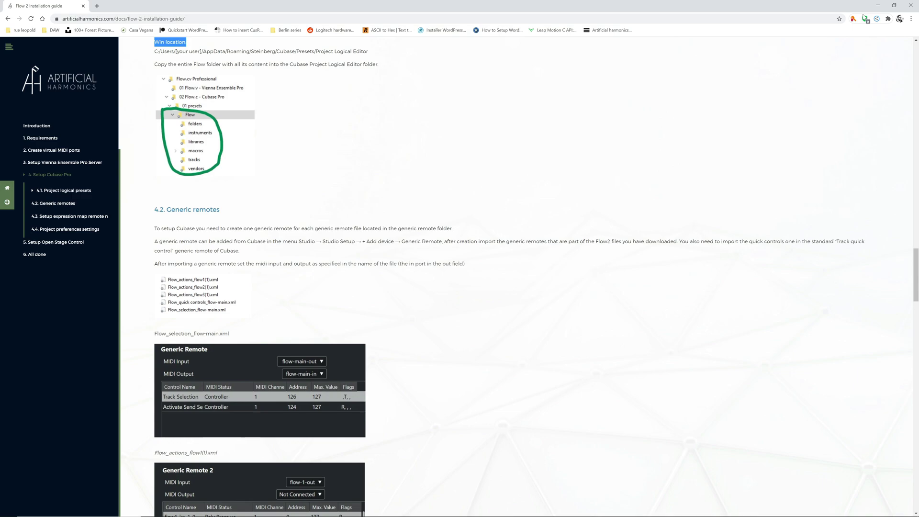
{"action": "left_click", "coordinate": [877, 5]}
{"action": "left_click", "coordinate": [102, 125]}
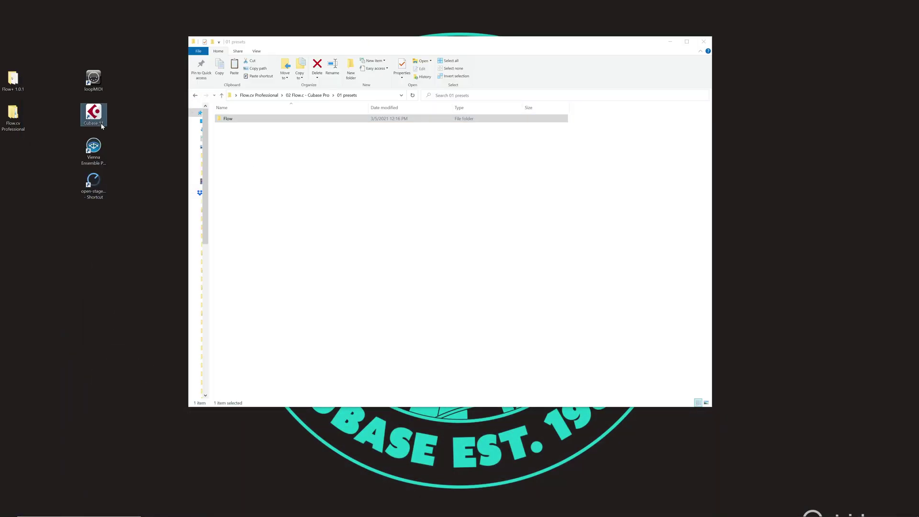
Launch Cubase 11 and create an empty project, Untitled1, in the selected folder
{"action": "double_click", "coordinate": [102, 125]}
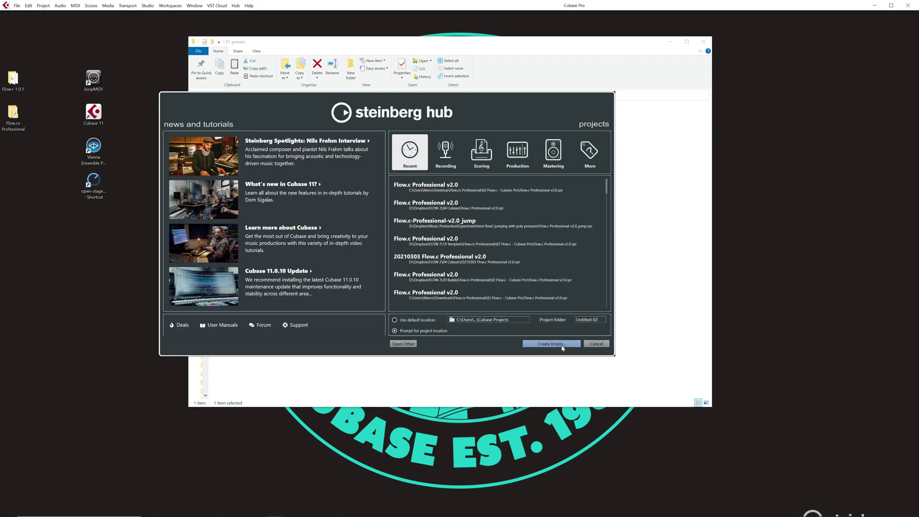
{"action": "left_click", "coordinate": [562, 344]}
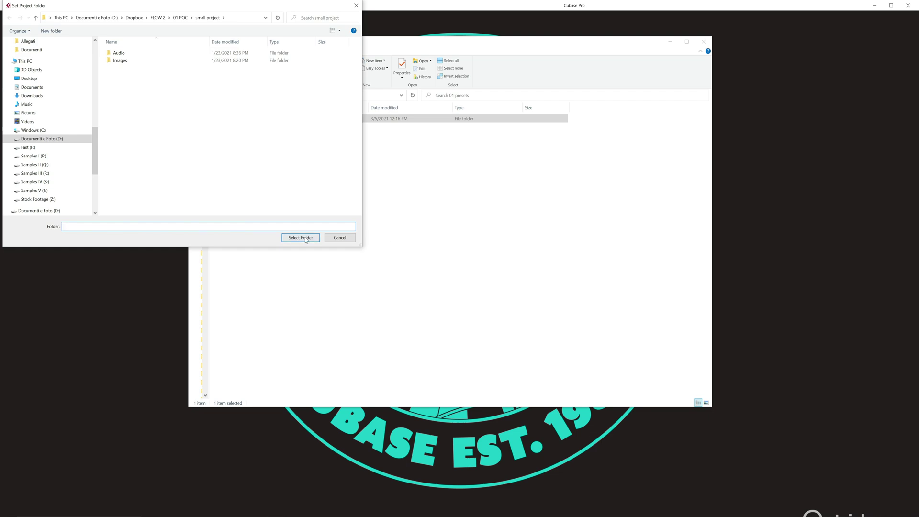
{"action": "left_click", "coordinate": [300, 237]}
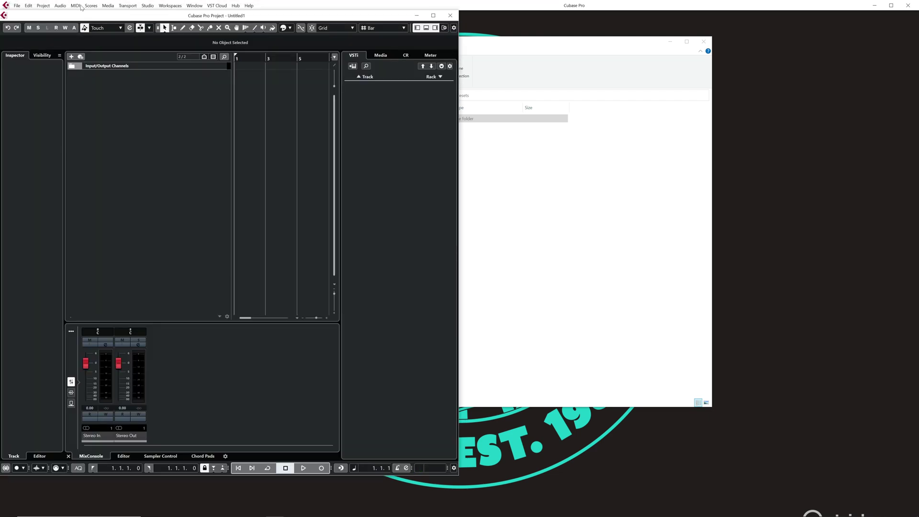
Open Studio Setup and look through the Add Device list without adding anything
{"action": "left_click", "coordinate": [147, 7]}
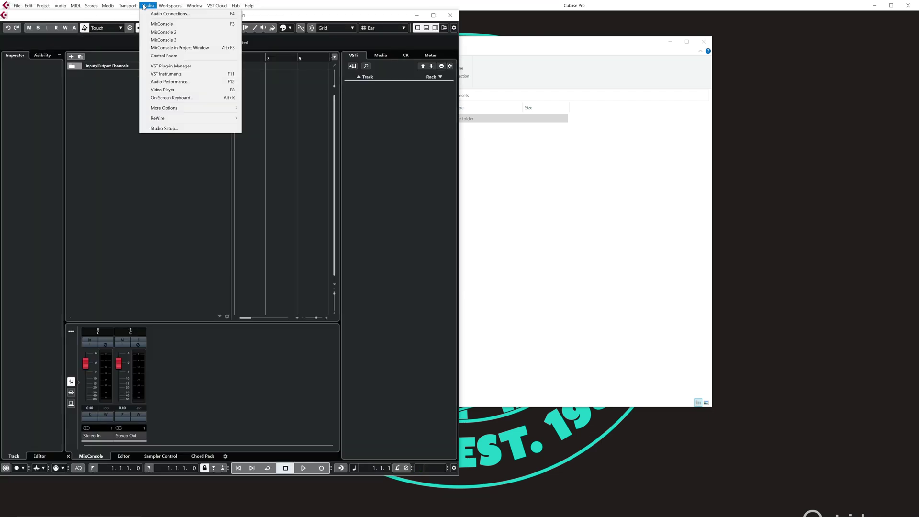
{"action": "left_click", "coordinate": [186, 128]}
{"action": "left_click_drag", "start_coordinate": [537, 122], "coordinate": [361, 111]}
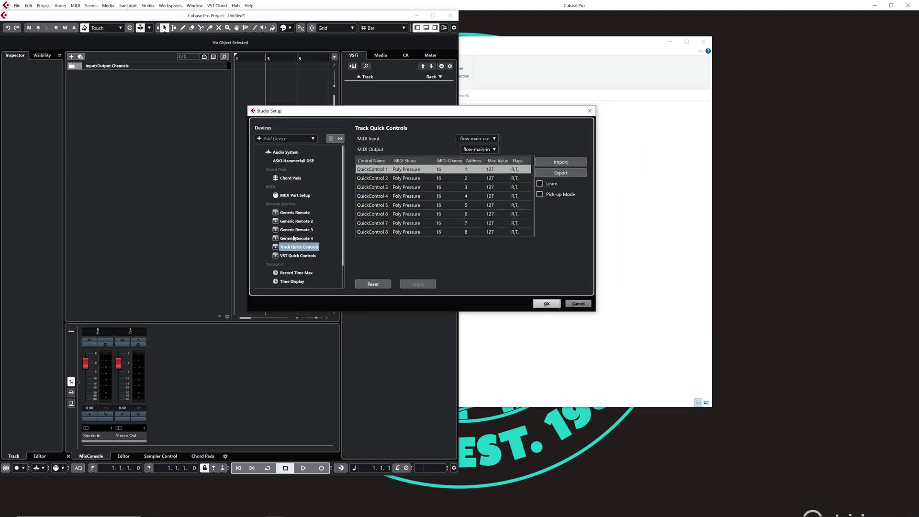
{"action": "left_click", "coordinate": [289, 138]}
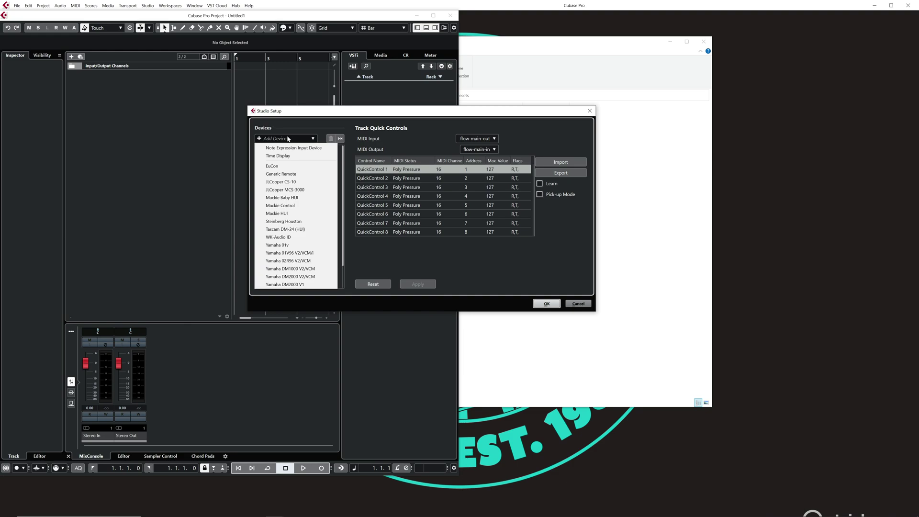
{"action": "left_click", "coordinate": [281, 175]}
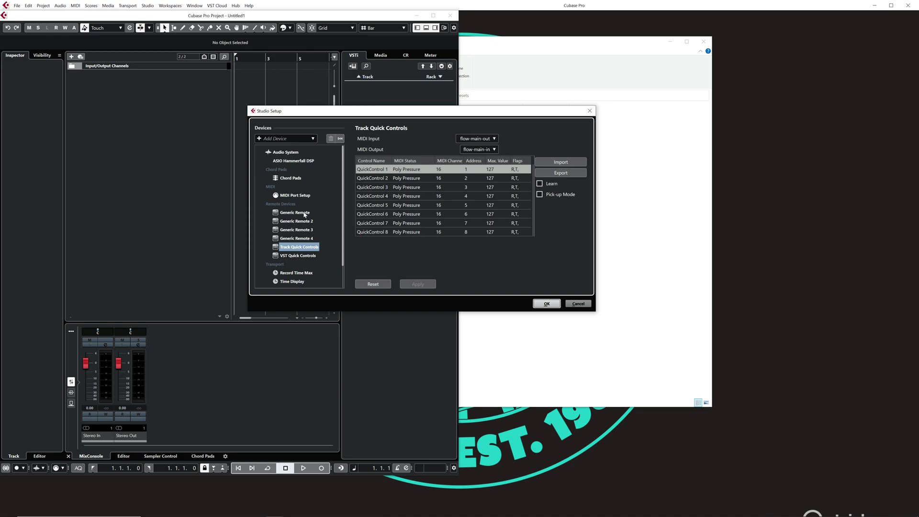
Review Generic Remotes 1–4, ending on Generic Remote using flow-main-out and flow-main-in
{"action": "left_click", "coordinate": [304, 214]}
{"action": "left_click", "coordinate": [306, 221]}
{"action": "left_click", "coordinate": [309, 231]}
{"action": "left_click", "coordinate": [309, 239]}
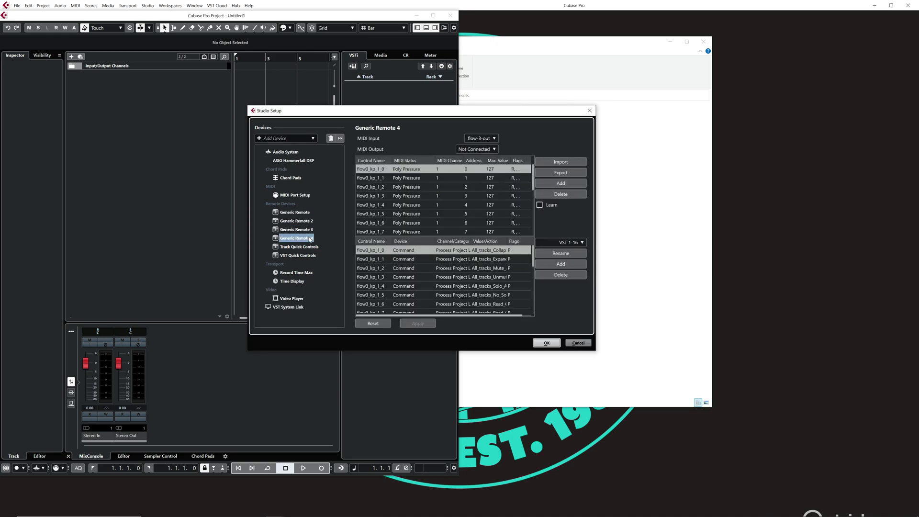
{"action": "left_click", "coordinate": [304, 213]}
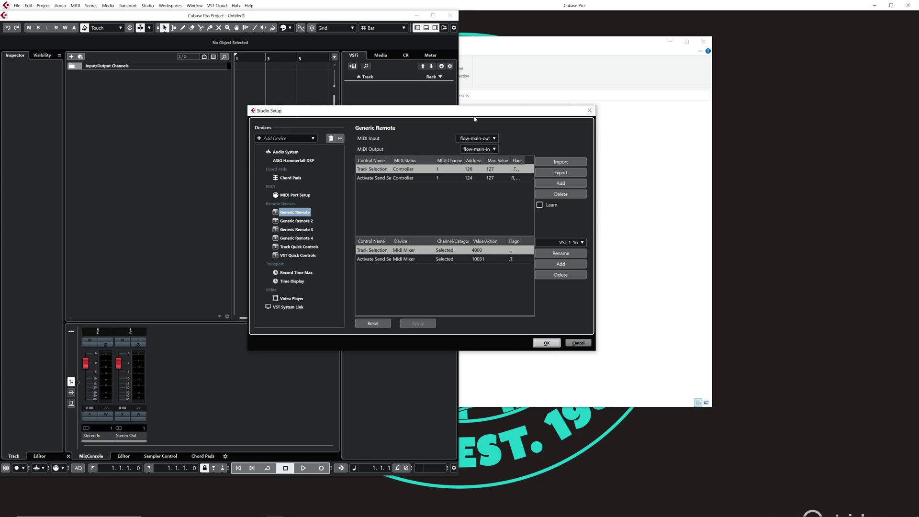
Import Flow_selection_flow-main.xml from Desktop > Flow.cv Professional > 02 generic remotes into Generic Remote and apply it
{"action": "left_click_drag", "start_coordinate": [474, 119], "coordinate": [479, 115]}
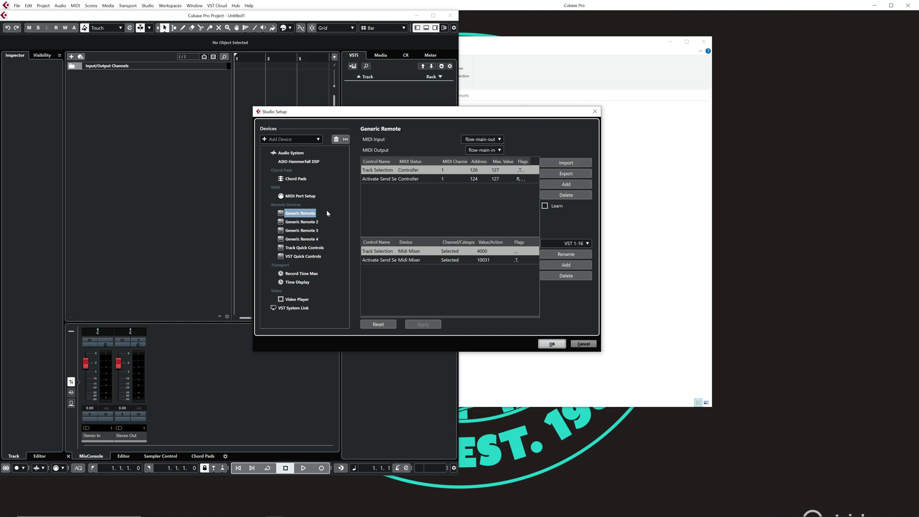
{"action": "left_click", "coordinate": [564, 164]}
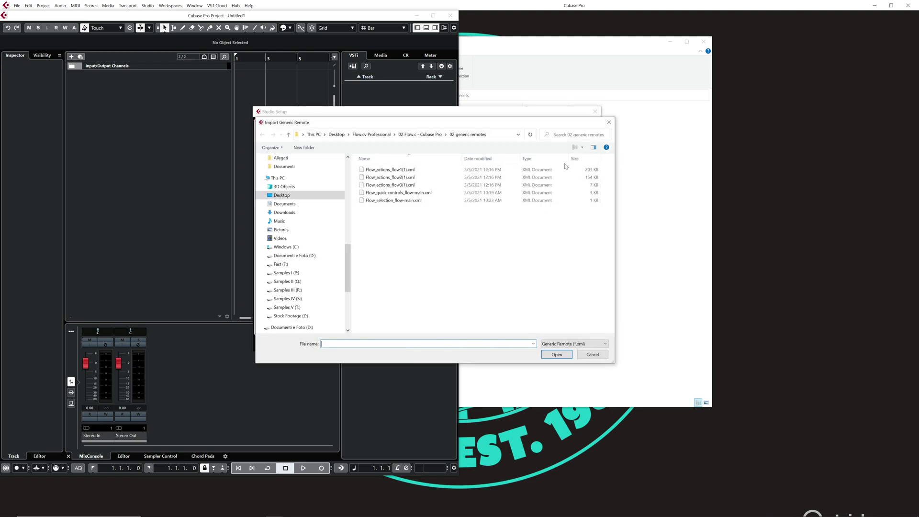
{"action": "left_click", "coordinate": [321, 194]}
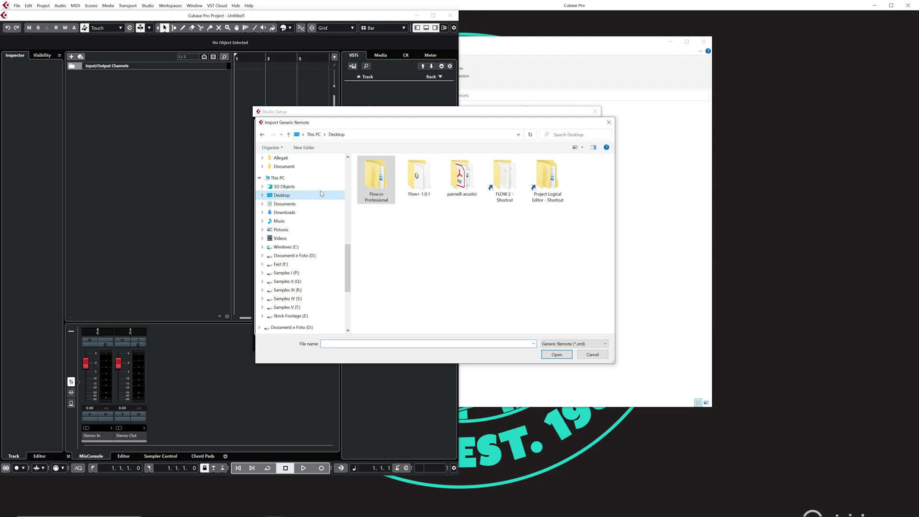
{"action": "double_click", "coordinate": [383, 189]}
{"action": "left_click", "coordinate": [392, 178]}
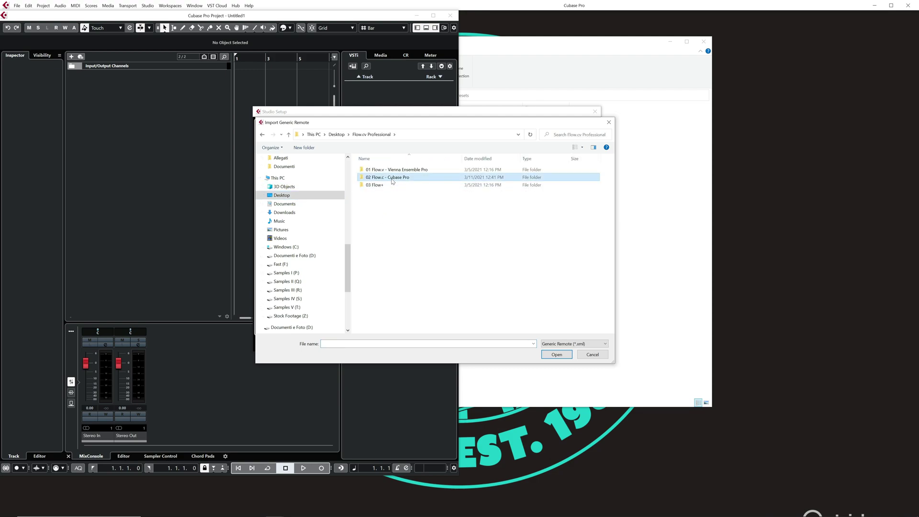
{"action": "double_click", "coordinate": [392, 178]}
{"action": "double_click", "coordinate": [392, 178]}
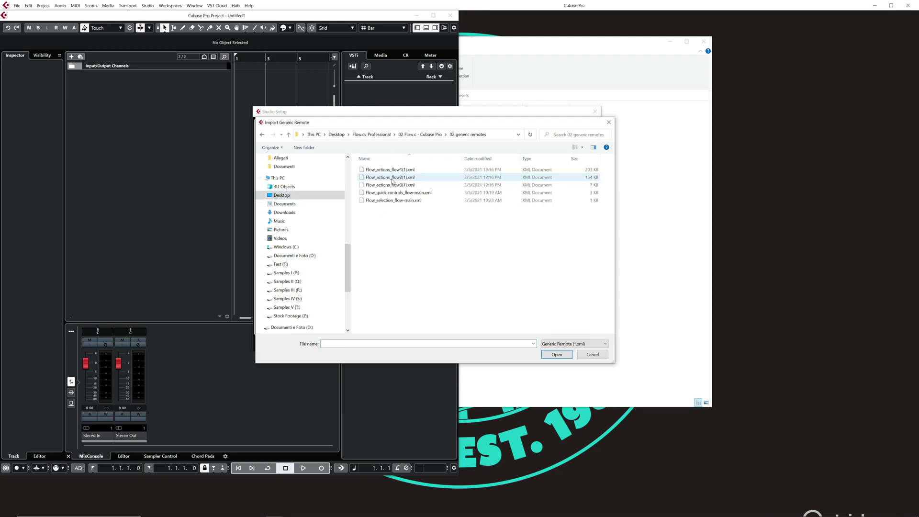
{"action": "double_click", "coordinate": [386, 201]}
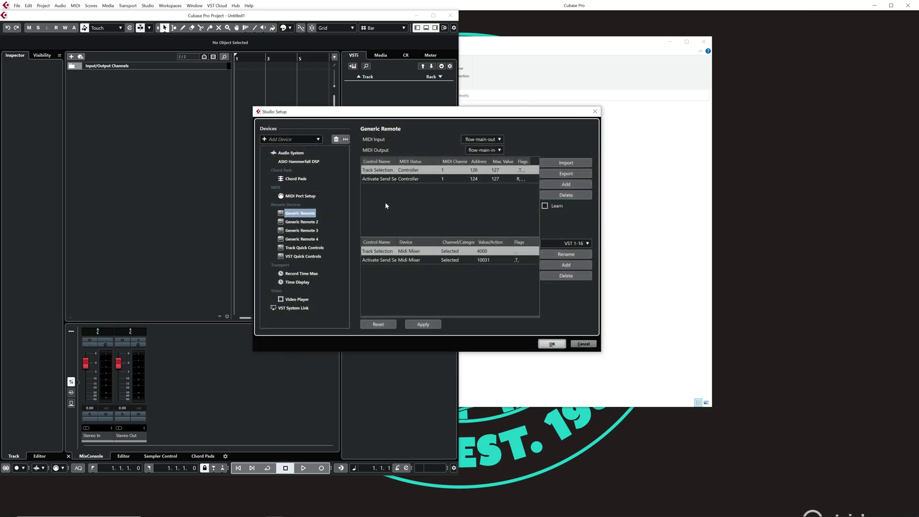
{"action": "left_click", "coordinate": [421, 324]}
{"action": "key", "text": "alt+Tab"}
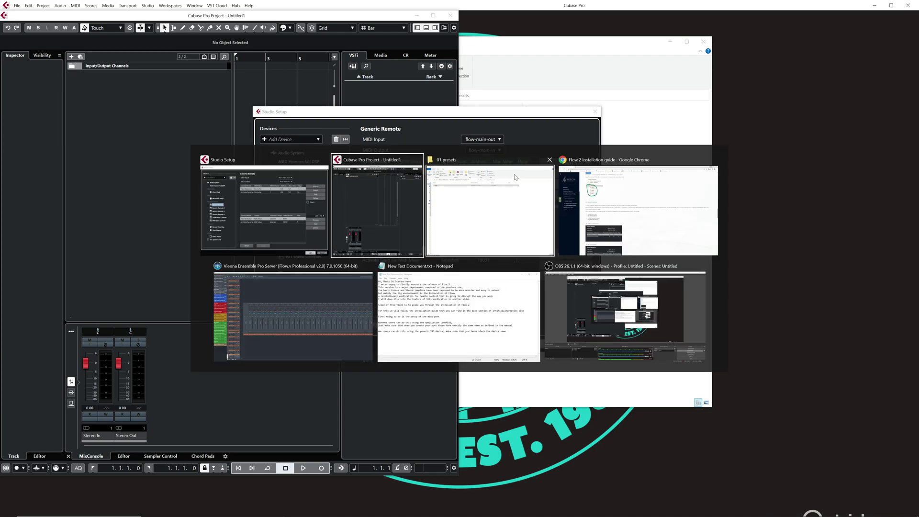
In guide section 4.2, review the port settings for the Flow_selection and Flow_actions remote files
{"action": "key", "text": "alt+Tab"}
{"action": "key", "text": "alt+Tab"}
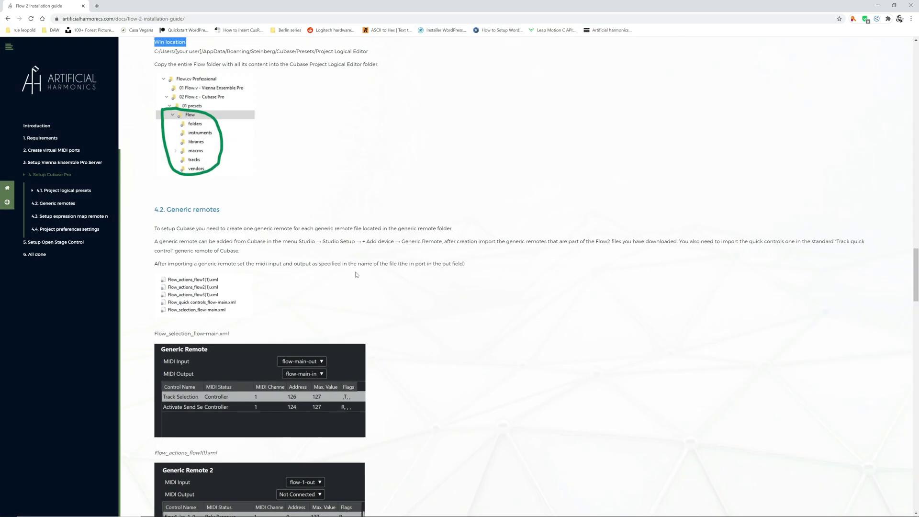
{"action": "scroll", "coordinate": [230, 209], "scroll_direction": "down", "scroll_amount": 2}
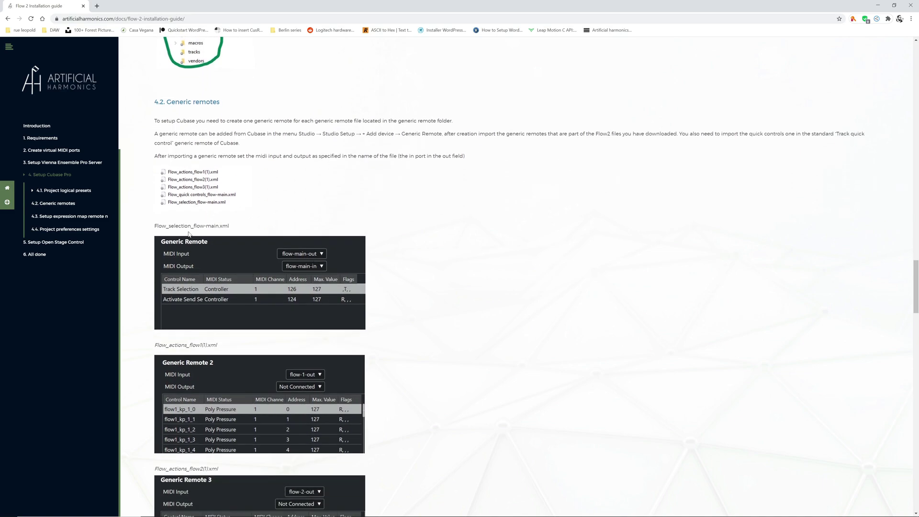
{"action": "scroll", "coordinate": [249, 204], "scroll_direction": "down", "scroll_amount": 2}
{"action": "left_click_drag", "start_coordinate": [155, 153], "coordinate": [233, 156]}
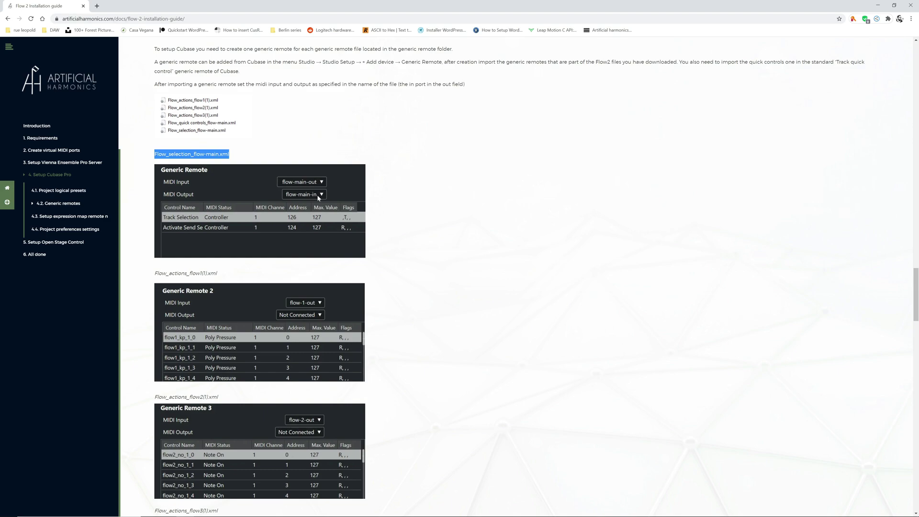
{"action": "scroll", "coordinate": [189, 211], "scroll_direction": "down", "scroll_amount": 2}
{"action": "left_click_drag", "start_coordinate": [154, 204], "coordinate": [234, 200]}
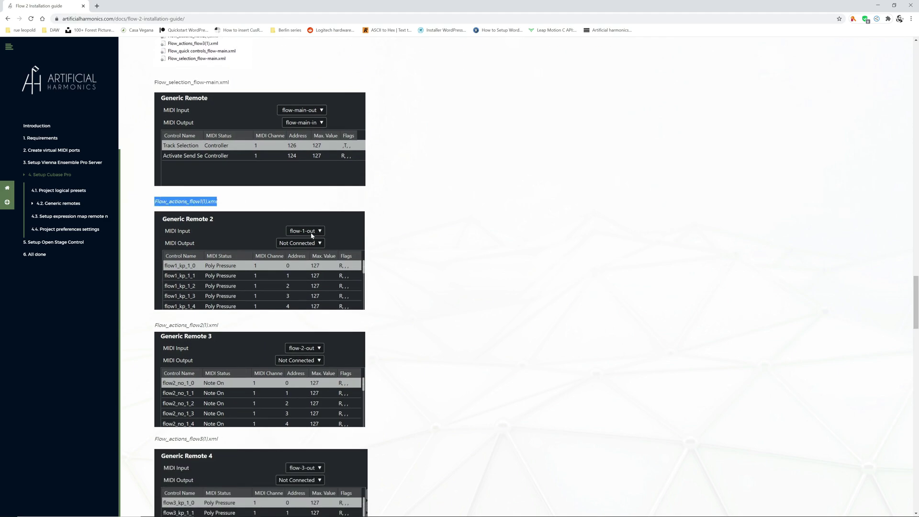
Check the quick controls file's ports, then show Track Quick Controls in Studio Setup
{"action": "scroll", "coordinate": [306, 245], "scroll_direction": "down", "scroll_amount": 4}
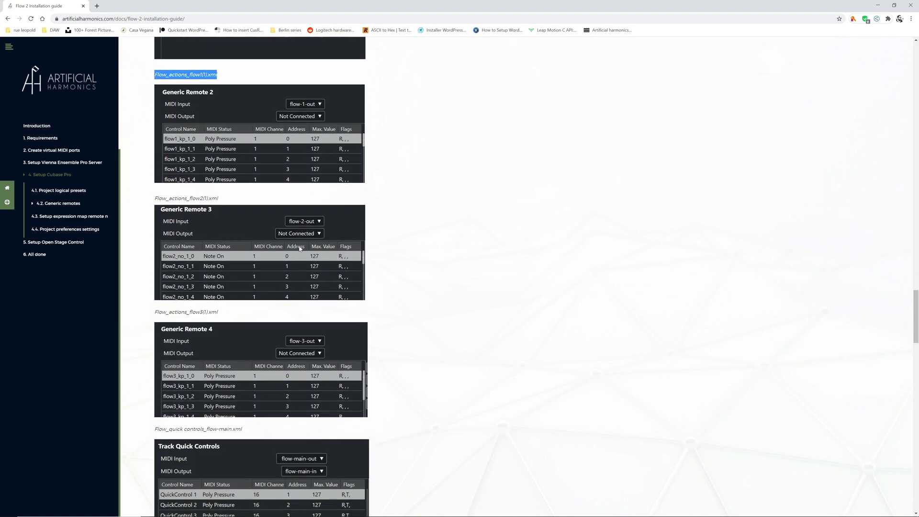
{"action": "scroll", "coordinate": [158, 300], "scroll_direction": "down", "scroll_amount": 2}
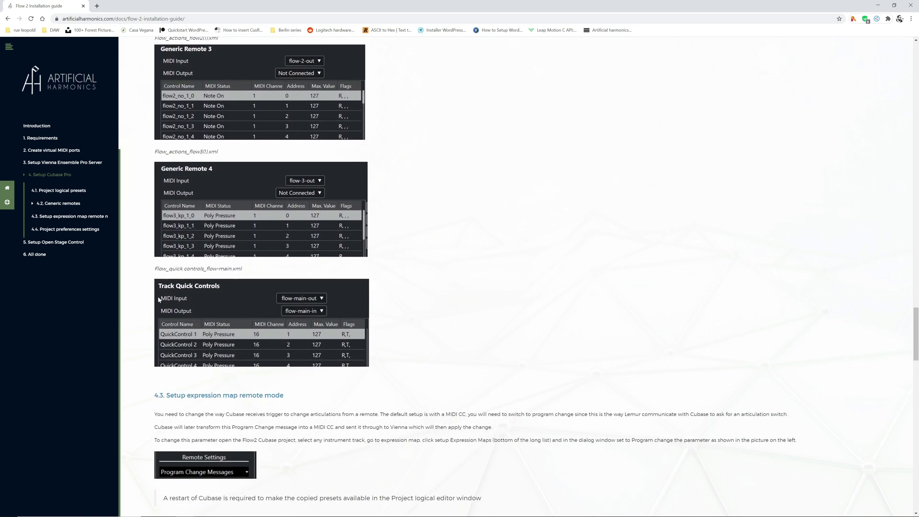
{"action": "left_click_drag", "start_coordinate": [154, 269], "coordinate": [234, 268]}
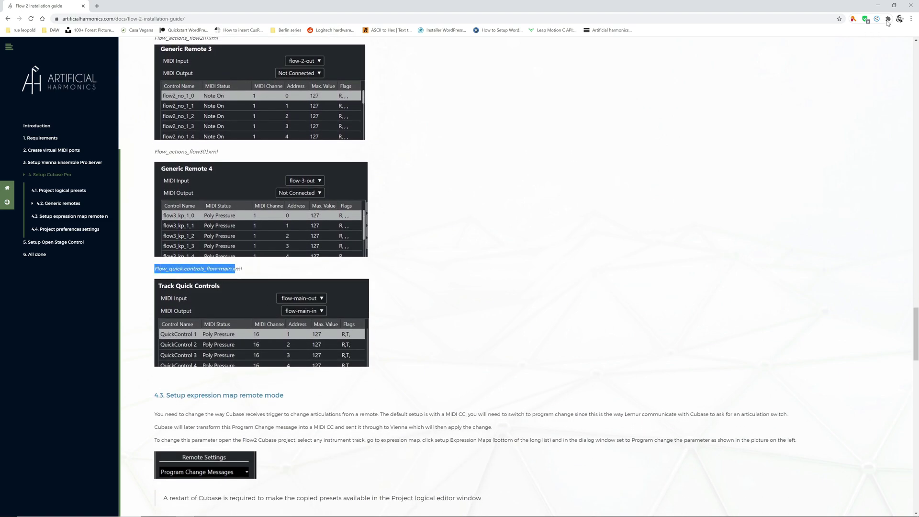
{"action": "left_click", "coordinate": [878, 7]}
{"action": "left_click", "coordinate": [315, 248]}
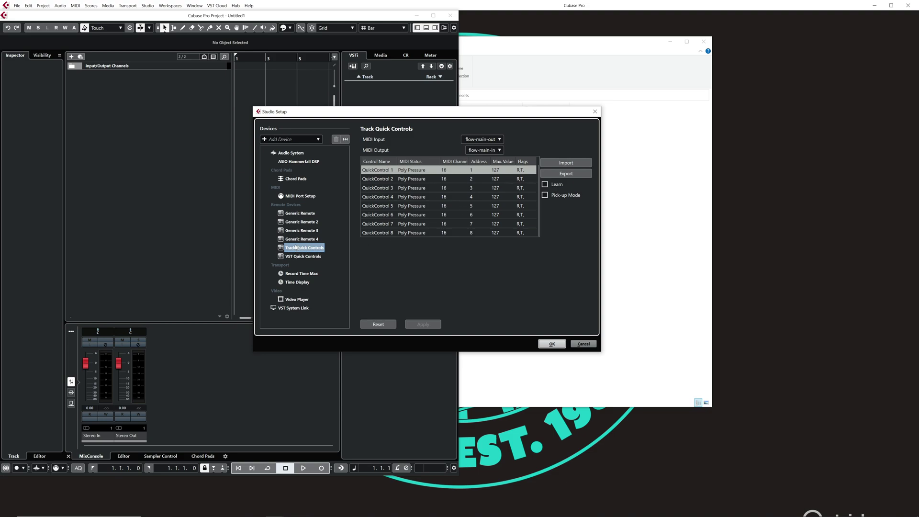
Import Flow_quick controls_flow-main.xml into Track Quick Controls, apply it, and confirm Studio Setup with OK
{"action": "left_click", "coordinate": [566, 162]}
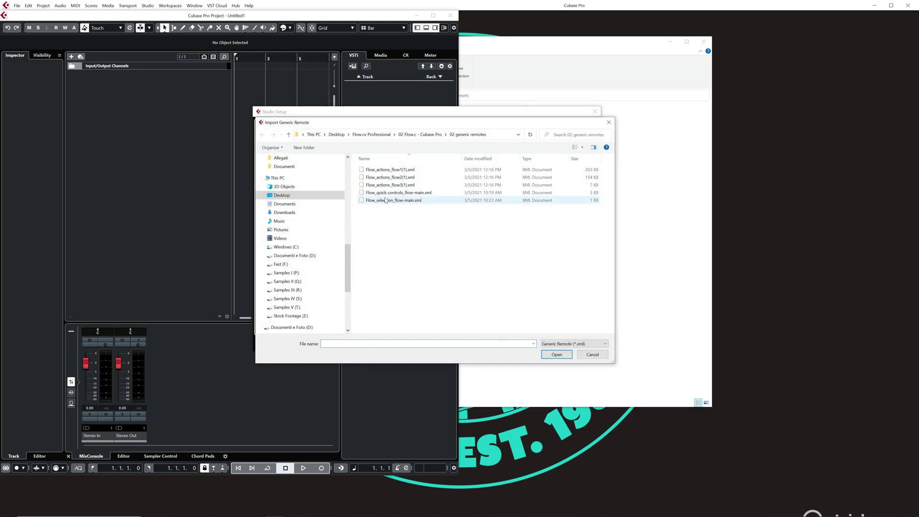
{"action": "double_click", "coordinate": [393, 194]}
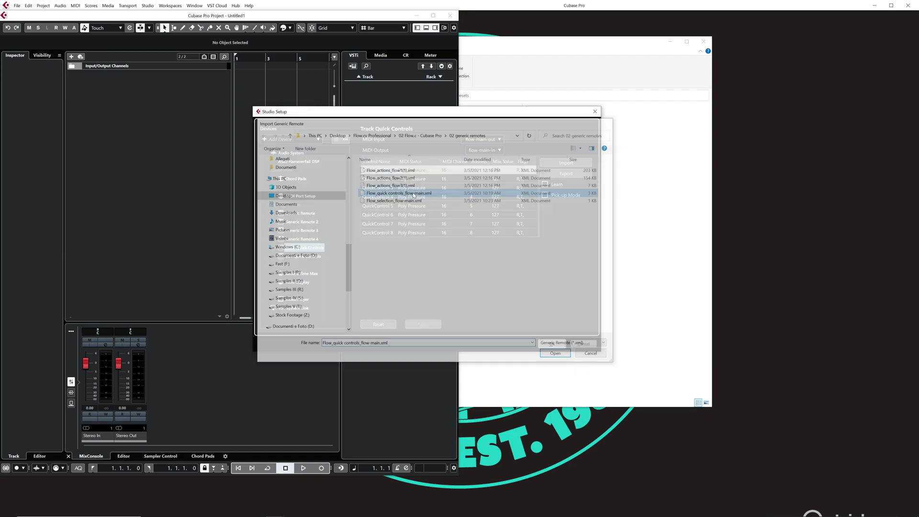
{"action": "left_click", "coordinate": [422, 324]}
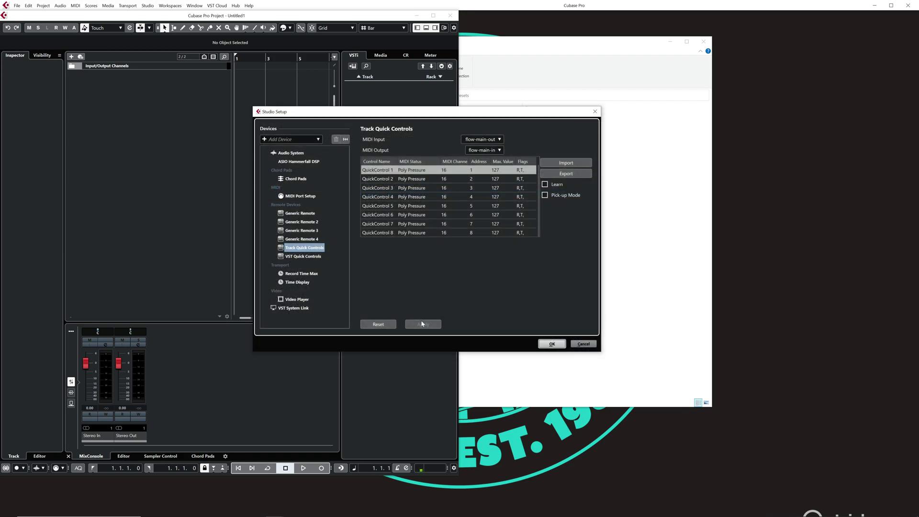
{"action": "left_click", "coordinate": [551, 343]}
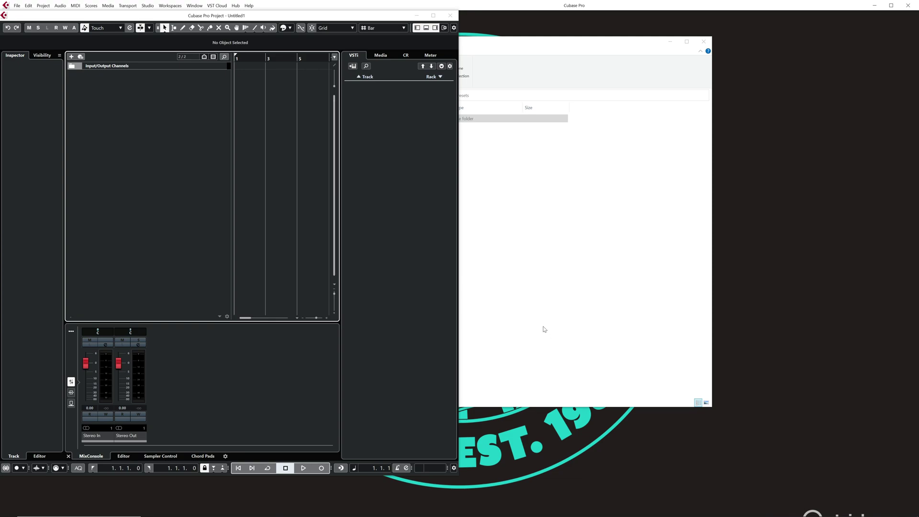
Read guide sections 4.3–4.4, then open the Cubase track list's add-track menu
{"action": "key", "text": "alt+Tab"}
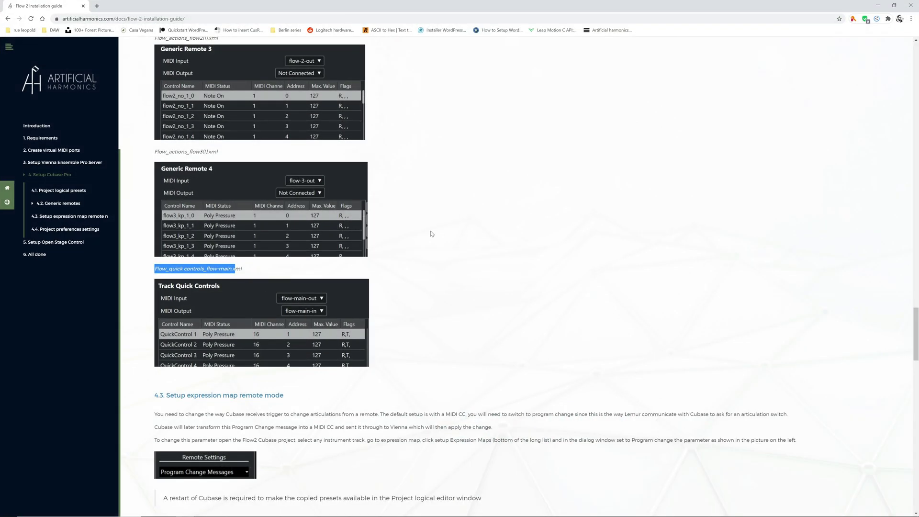
{"action": "scroll", "coordinate": [420, 214], "scroll_direction": "down", "scroll_amount": 4}
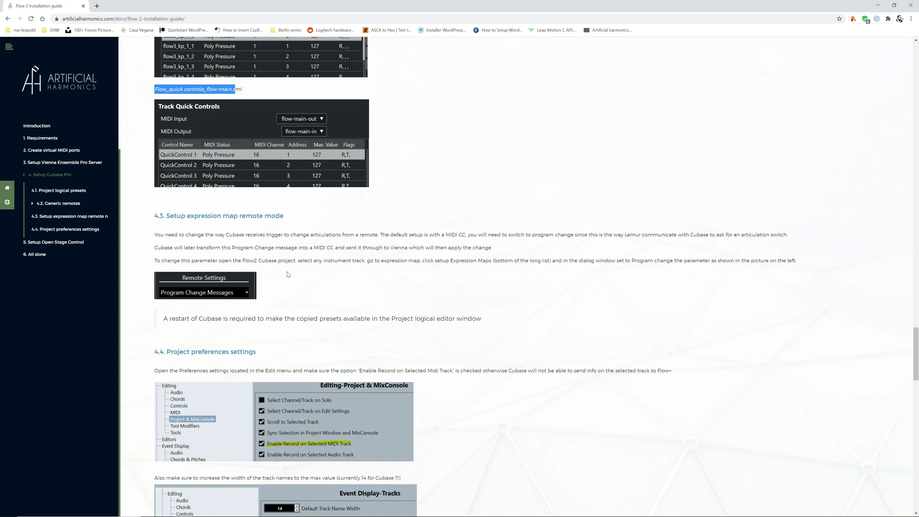
{"action": "key", "text": "alt+Tab"}
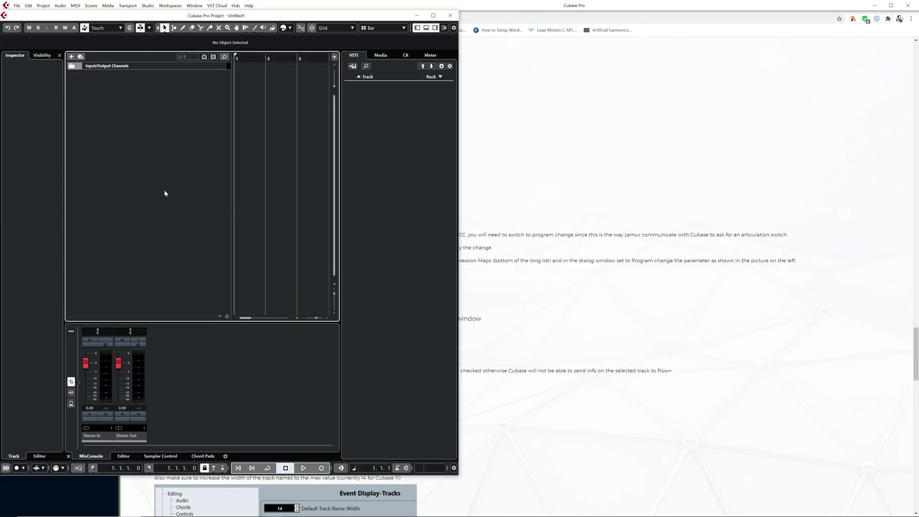
{"action": "right_click", "coordinate": [164, 193]}
Add a MIDI 01 track and set Expression Map Setup's remote mode to Program Change Messages
{"action": "left_click", "coordinate": [162, 138]}
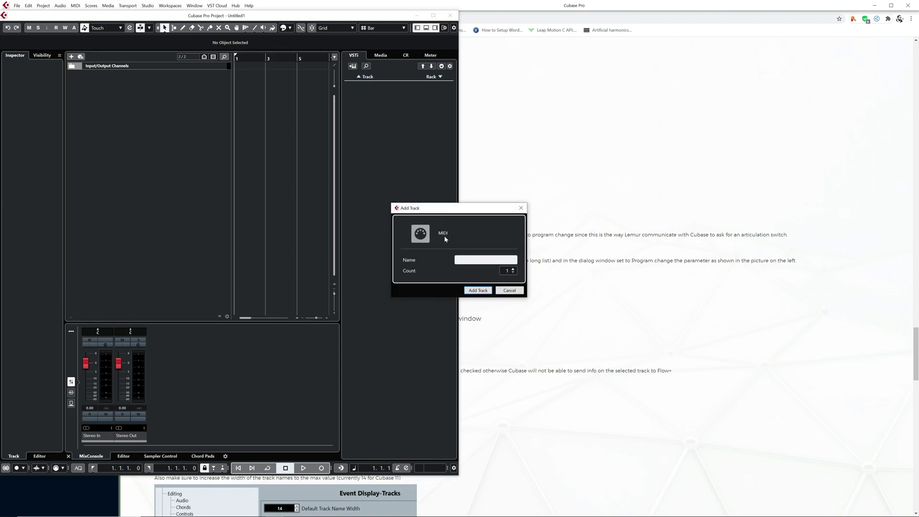
{"action": "left_click", "coordinate": [478, 290]}
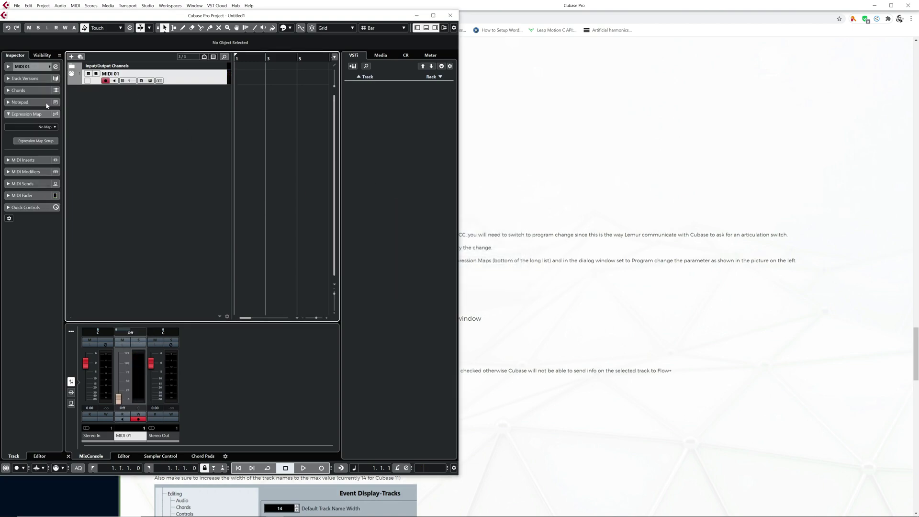
{"action": "left_click", "coordinate": [34, 141]}
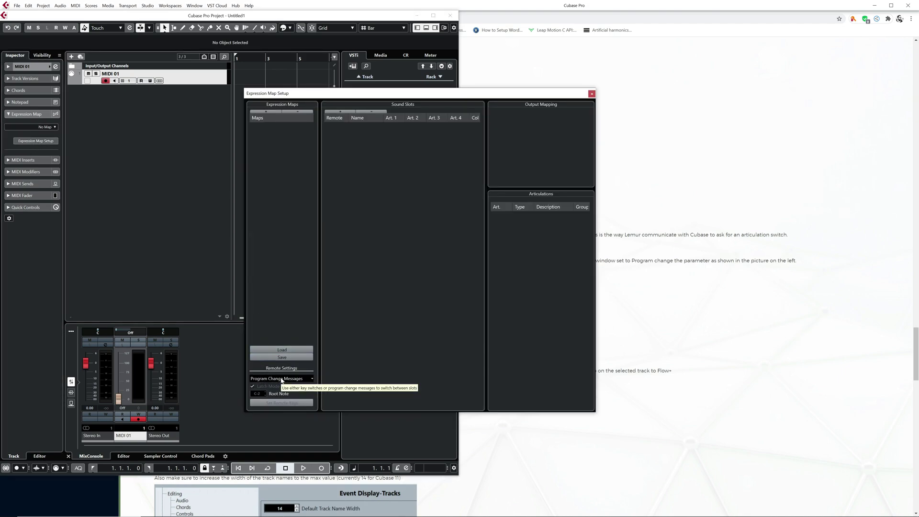
{"action": "left_click", "coordinate": [313, 380]}
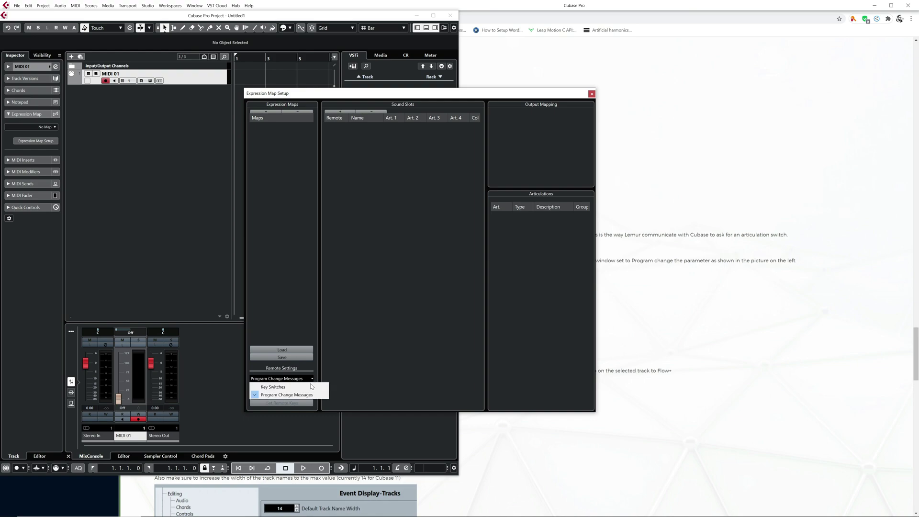
{"action": "left_click", "coordinate": [313, 379]}
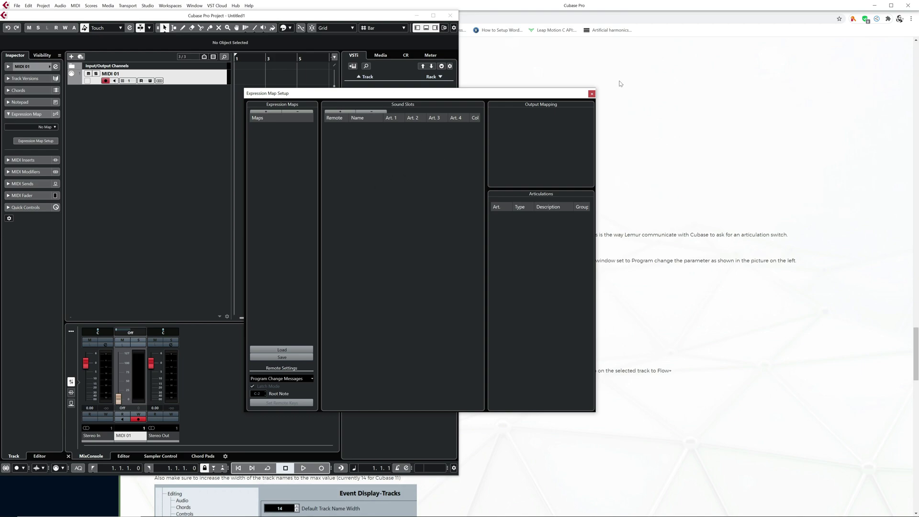
{"action": "left_click", "coordinate": [591, 93]}
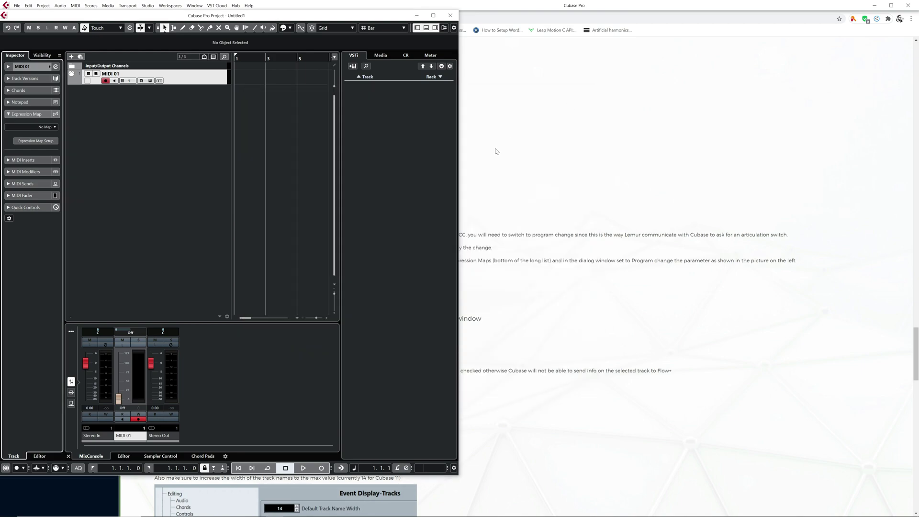
{"action": "key", "text": "alt+Tab"}
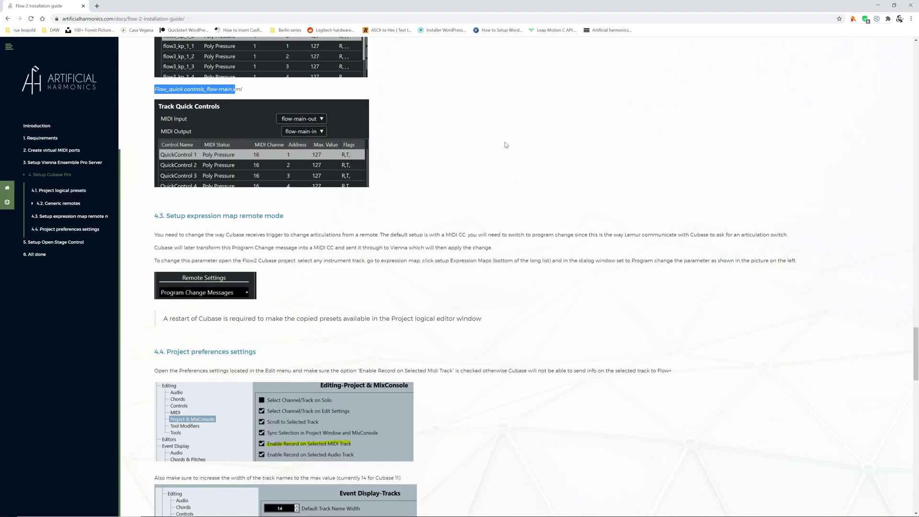
Maximize the Cubase project window and open Edit > Preferences
{"action": "scroll", "coordinate": [153, 199], "scroll_direction": "down", "scroll_amount": 4}
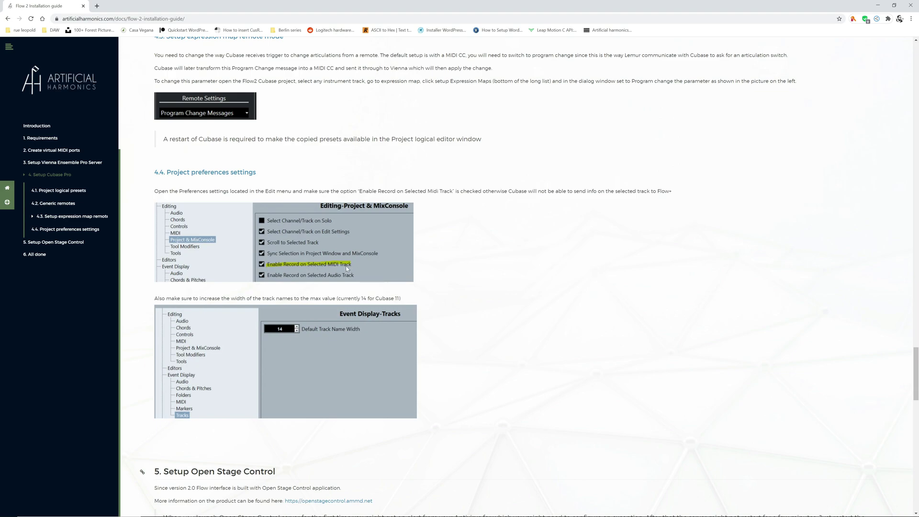
{"action": "key", "text": "alt+Tab"}
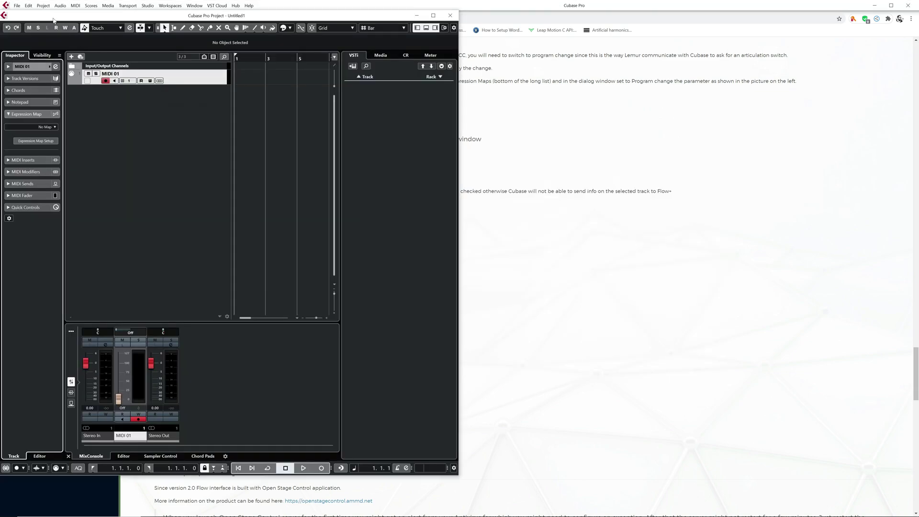
{"action": "double_click", "coordinate": [228, 18]}
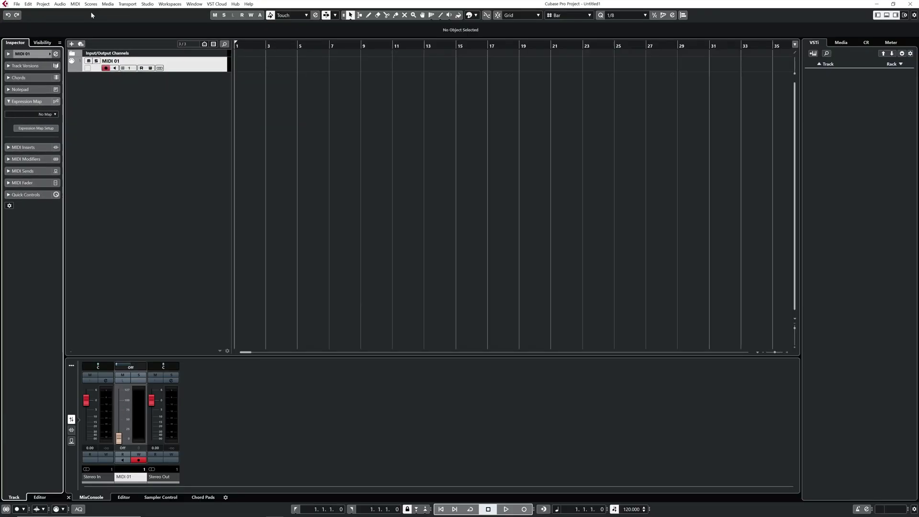
{"action": "left_click", "coordinate": [41, 4]}
{"action": "mouse_move", "coordinate": [29, 6]}
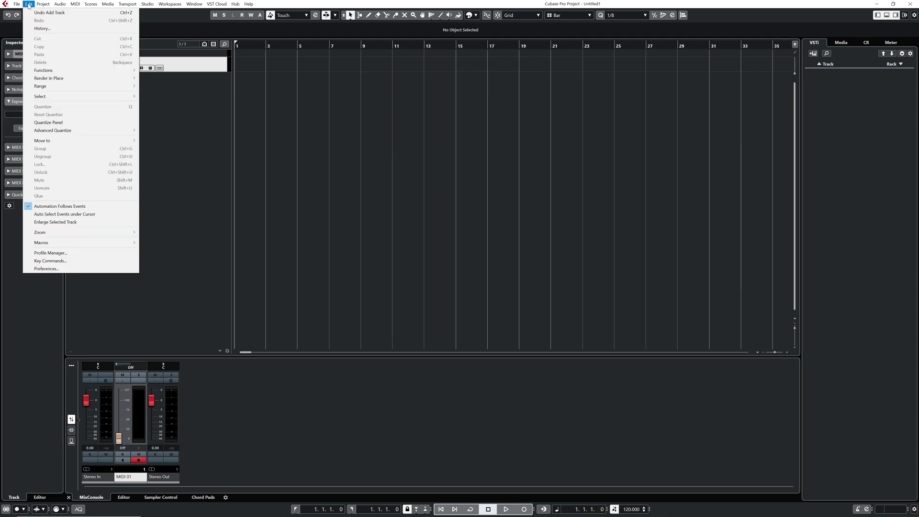
{"action": "left_click", "coordinate": [90, 270]}
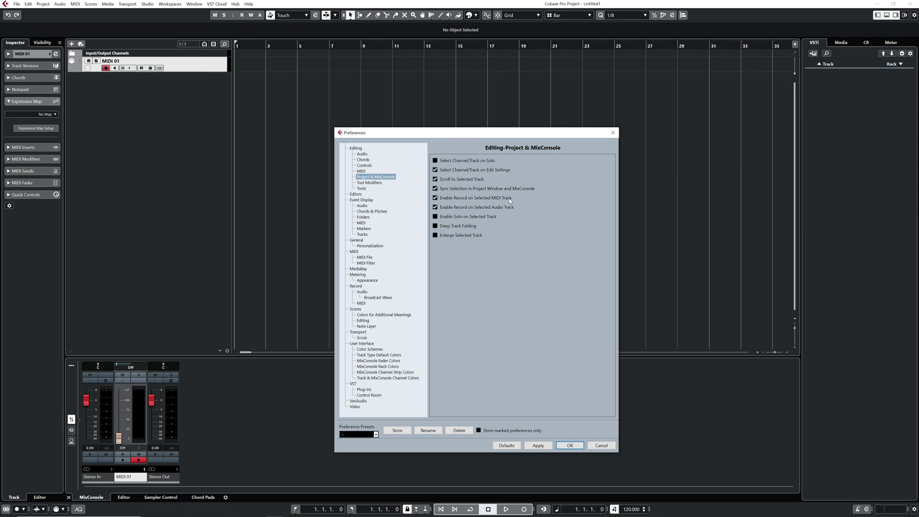
Compare with the guide, confirm Event Display > Tracks track name width 14, and close Preferences
{"action": "key", "text": "alt+Tab"}
{"action": "key", "text": "alt+Tab"}
{"action": "left_click", "coordinate": [443, 212]}
{"action": "scroll", "coordinate": [430, 218], "scroll_direction": "down", "scroll_amount": 3}
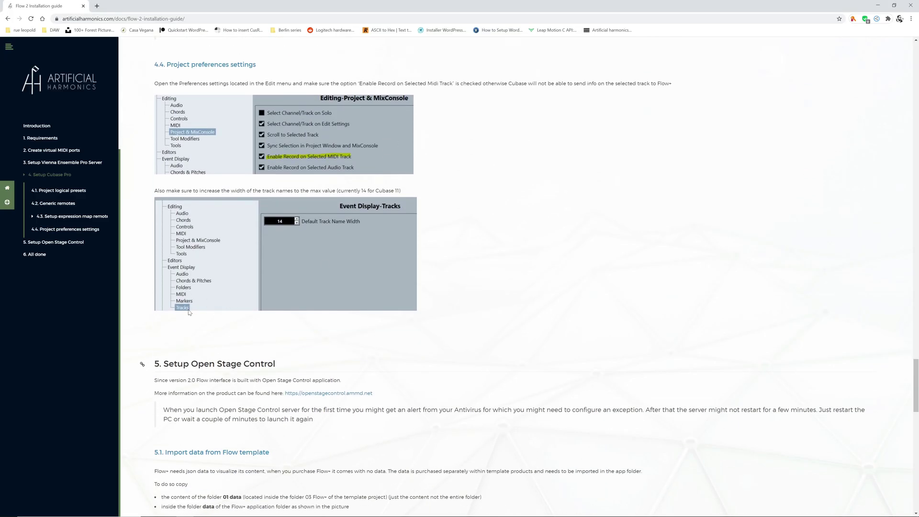
{"action": "key", "text": "alt+Tab"}
{"action": "key", "text": "Tab"}
{"action": "key", "text": "Tab"}
{"action": "key", "text": "Tab"}
{"action": "key", "text": "Tab"}
{"action": "key", "text": "Tab"}
{"action": "key", "text": "Tab"}
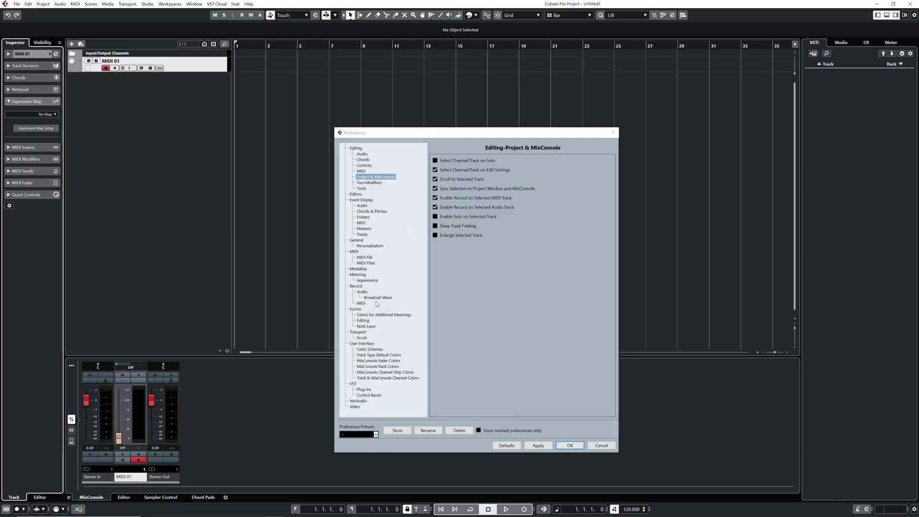
{"action": "left_click", "coordinate": [365, 235]}
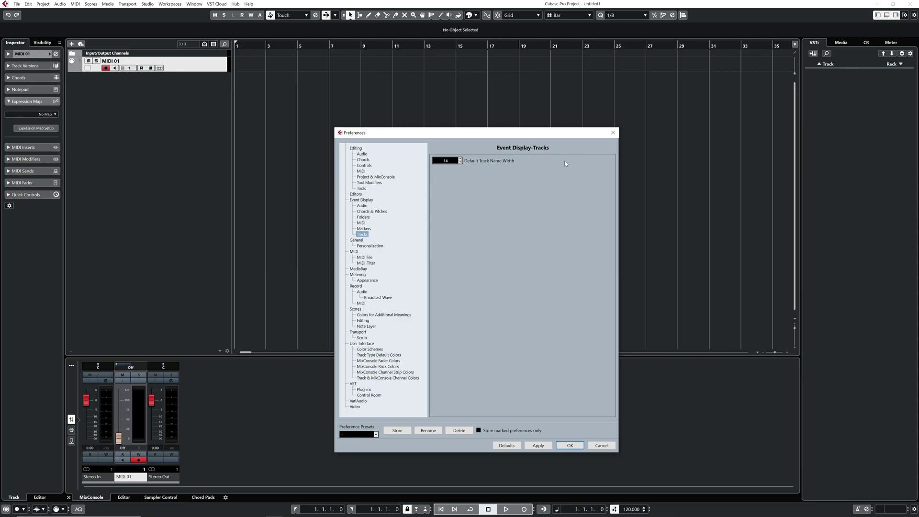
{"action": "left_click", "coordinate": [611, 134]}
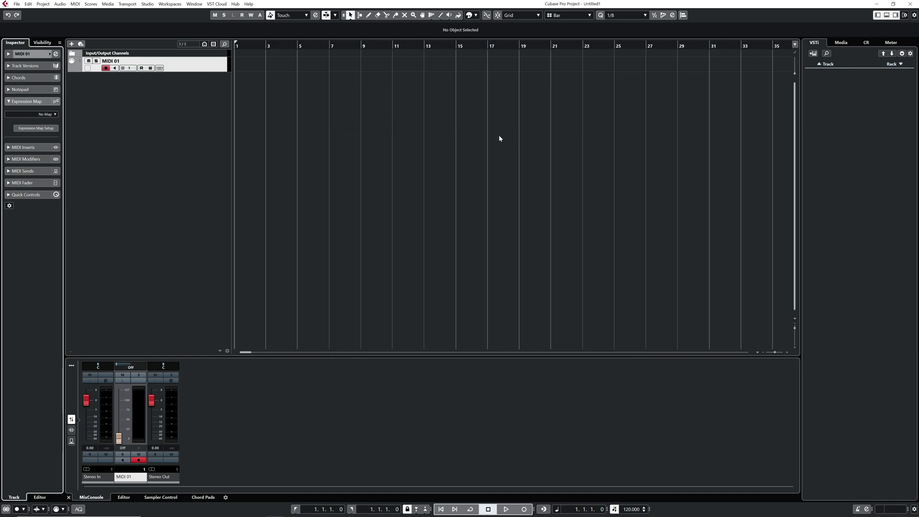
Close Untitled1 without saving and open Flow.c Professional v2.0.cpr, choosing New as working directory
{"action": "left_click", "coordinate": [16, 4]}
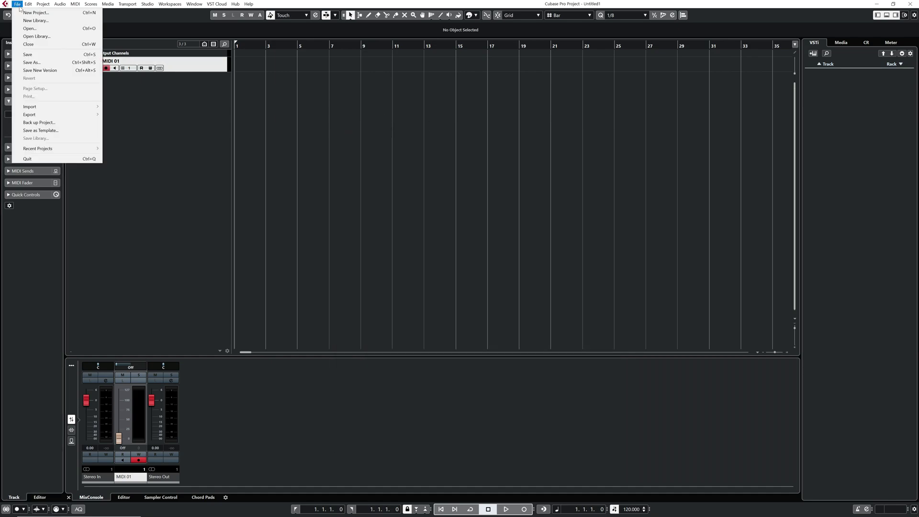
{"action": "left_click", "coordinate": [35, 44]}
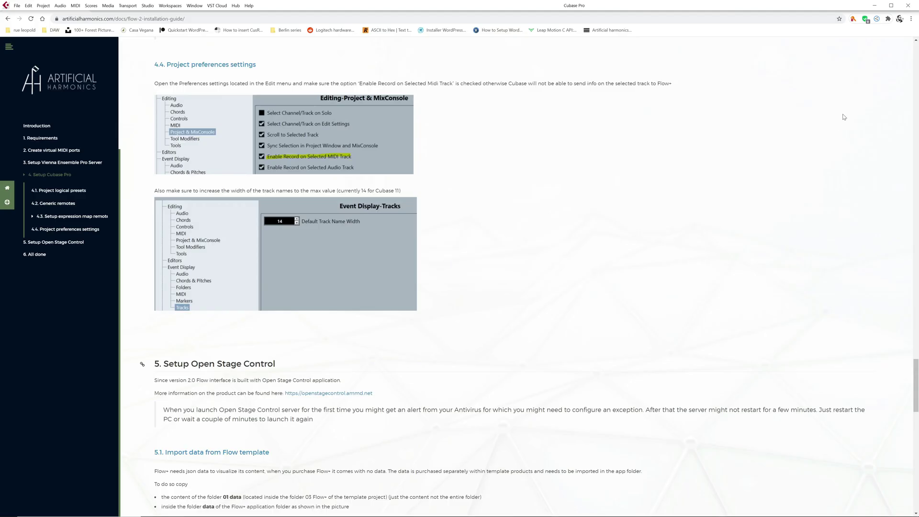
{"action": "left_click", "coordinate": [877, 6]}
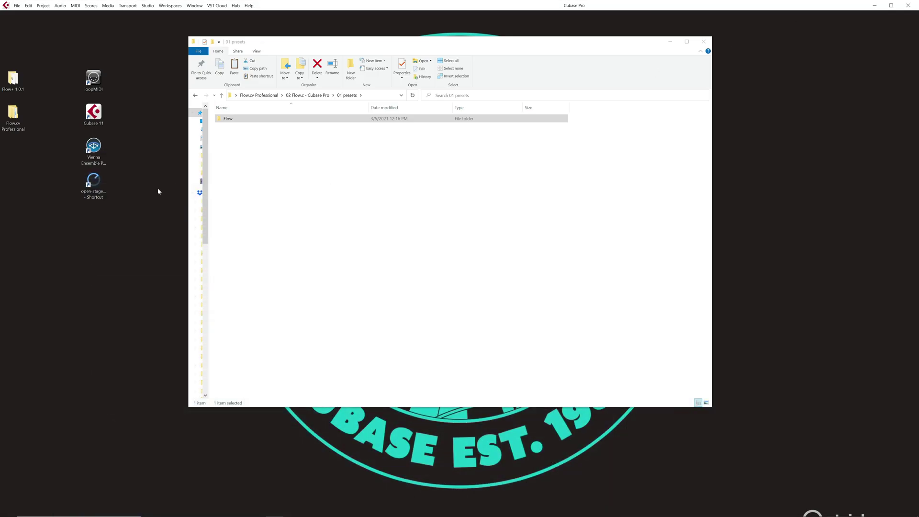
{"action": "left_click", "coordinate": [307, 94]}
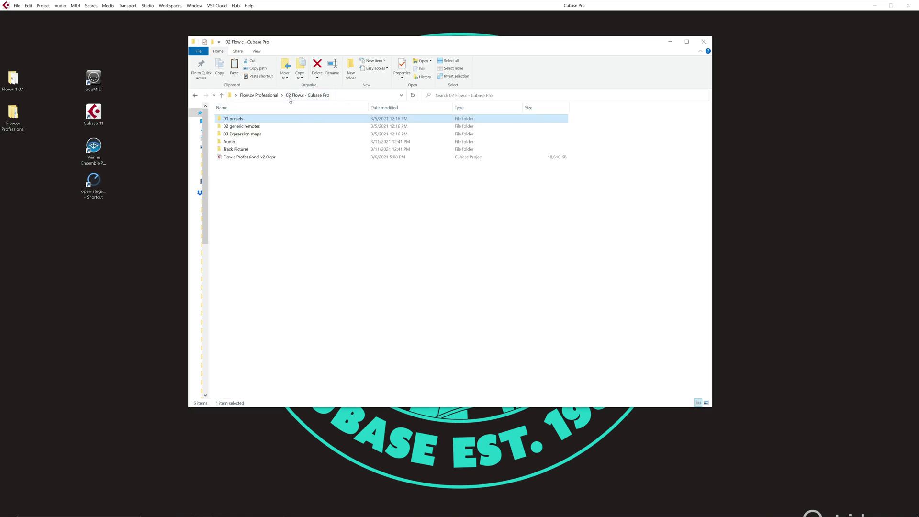
{"action": "double_click", "coordinate": [247, 161]}
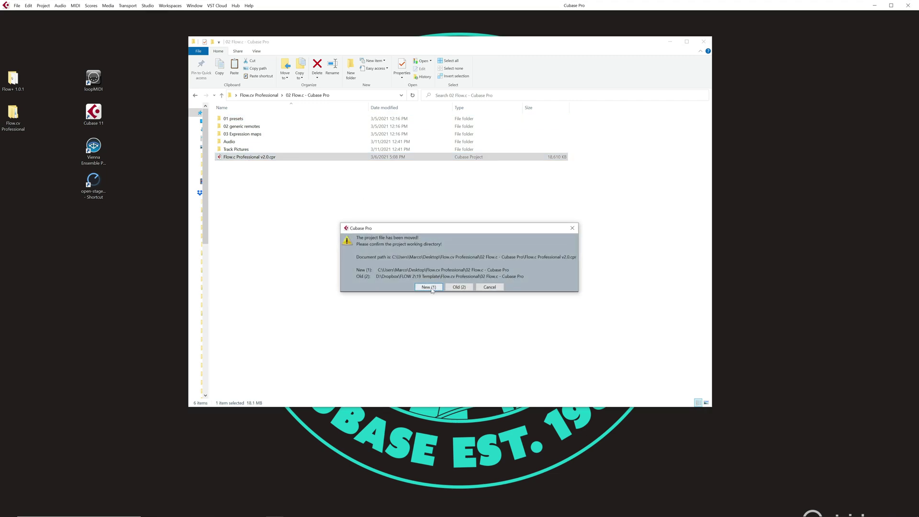
{"action": "left_click", "coordinate": [429, 287]}
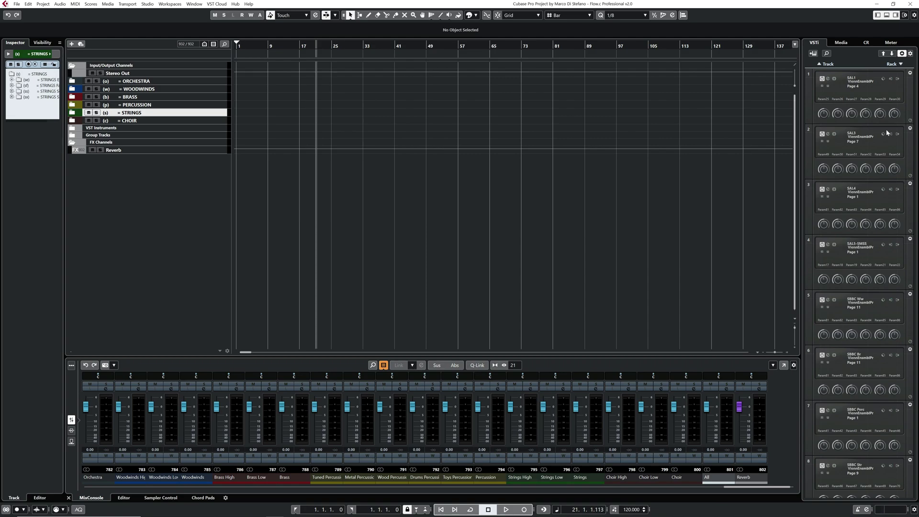
{"action": "key", "text": "alt+Tab"}
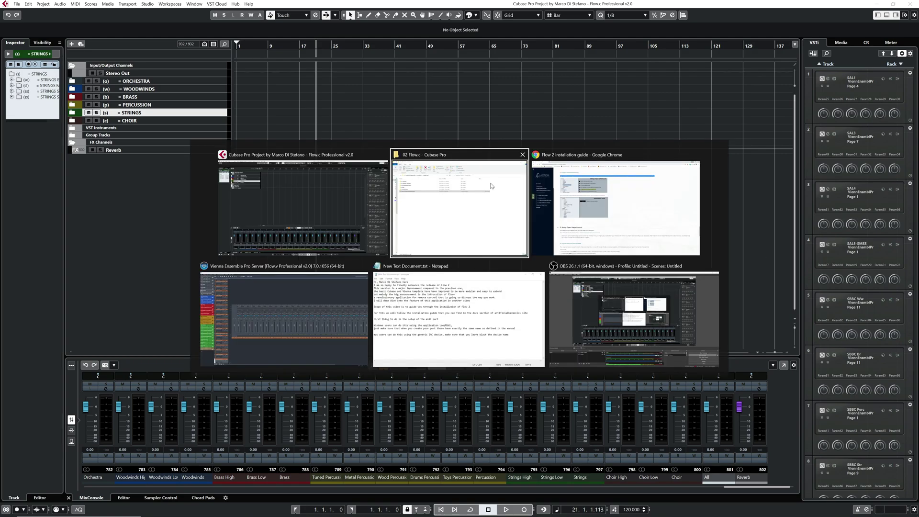
{"action": "key", "text": "alt+Tab"}
{"action": "key", "text": "alt+Tab"}
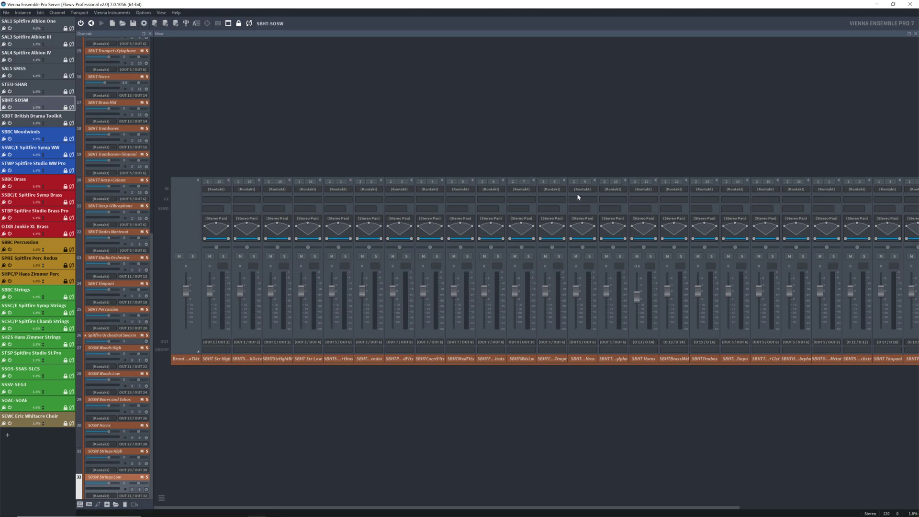
{"action": "left_click", "coordinate": [876, 4]}
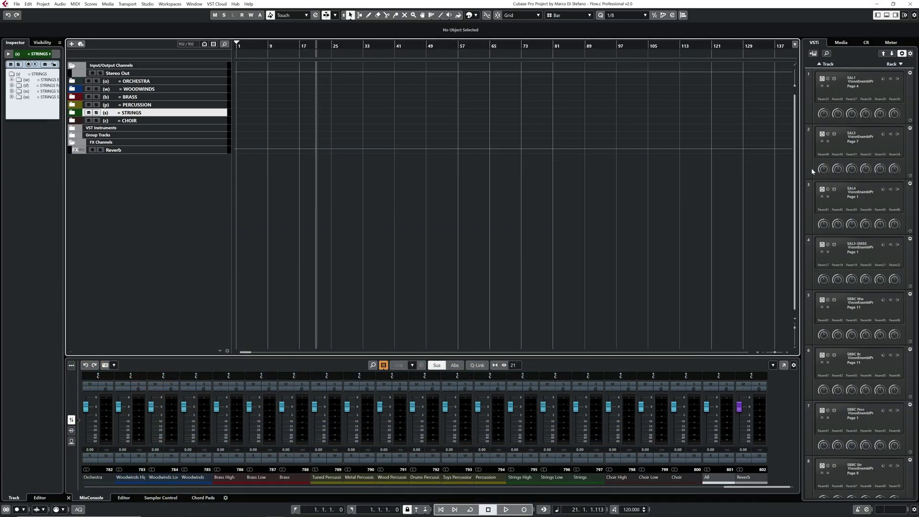
{"action": "left_click", "coordinate": [851, 135]}
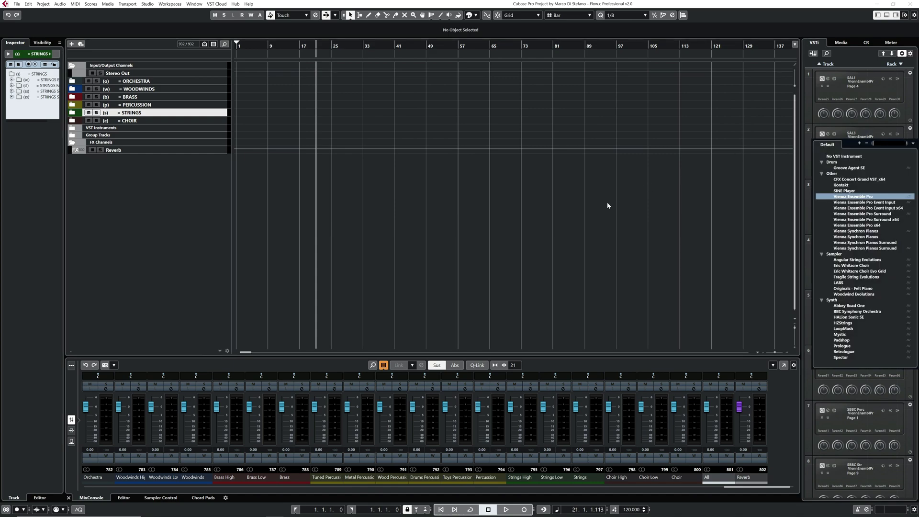
{"action": "left_click", "coordinate": [864, 136]}
{"action": "left_click", "coordinate": [827, 135]}
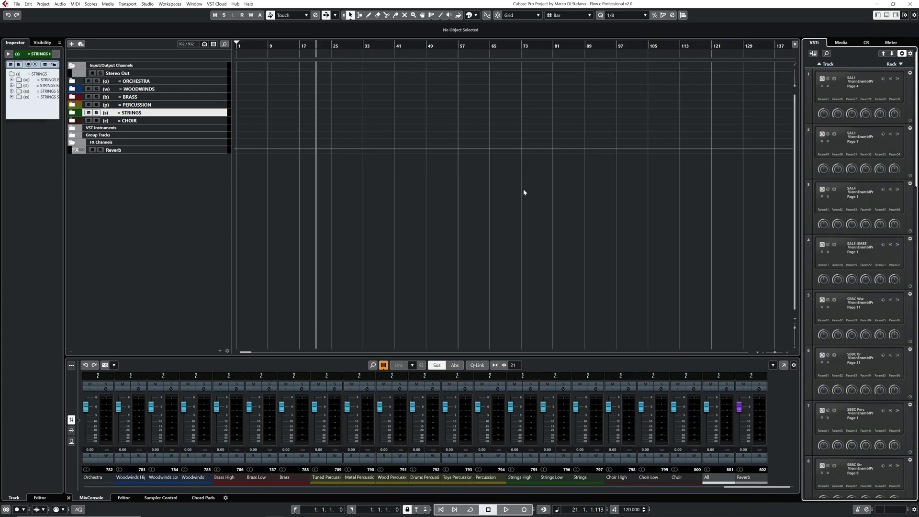
Scroll to guide section 5, Setup Open Stage Control, and follow the openstagecontrol.ammd.net link
{"action": "key", "text": "alt+Tab"}
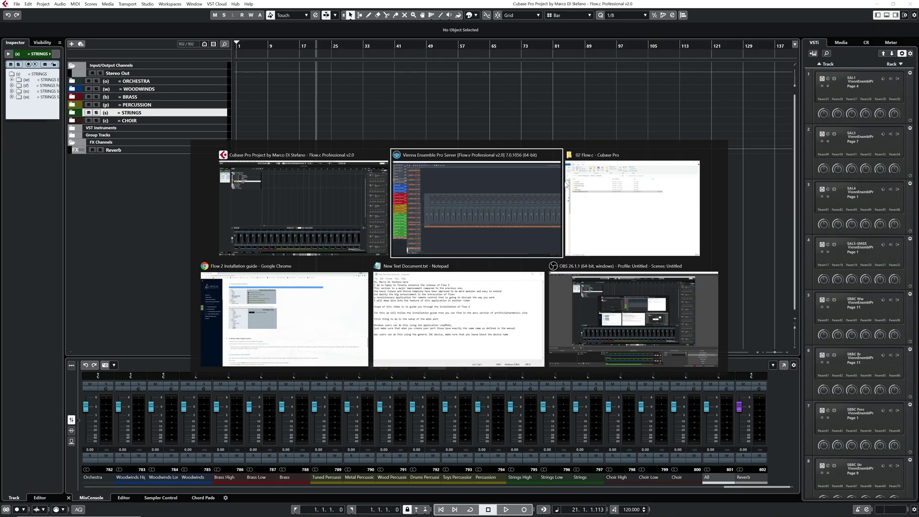
{"action": "key", "text": "alt+Tab"}
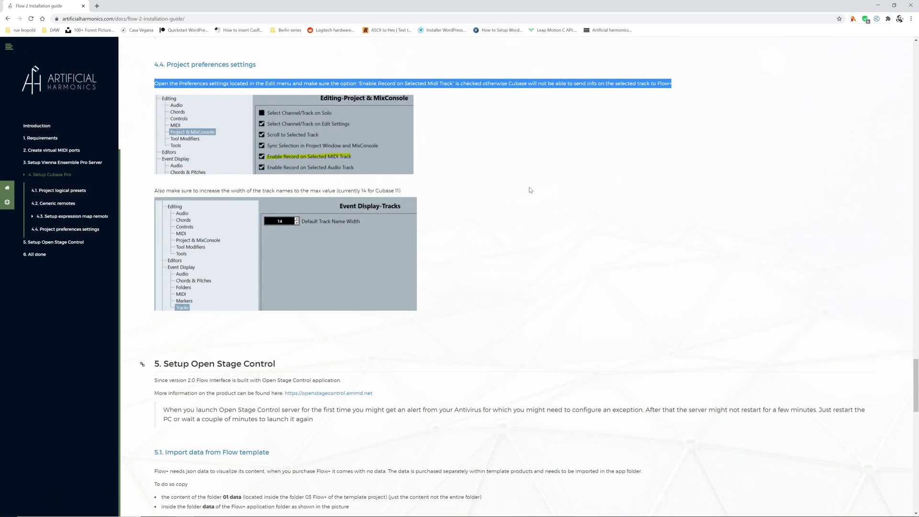
{"action": "scroll", "coordinate": [531, 189], "scroll_direction": "down", "scroll_amount": 5}
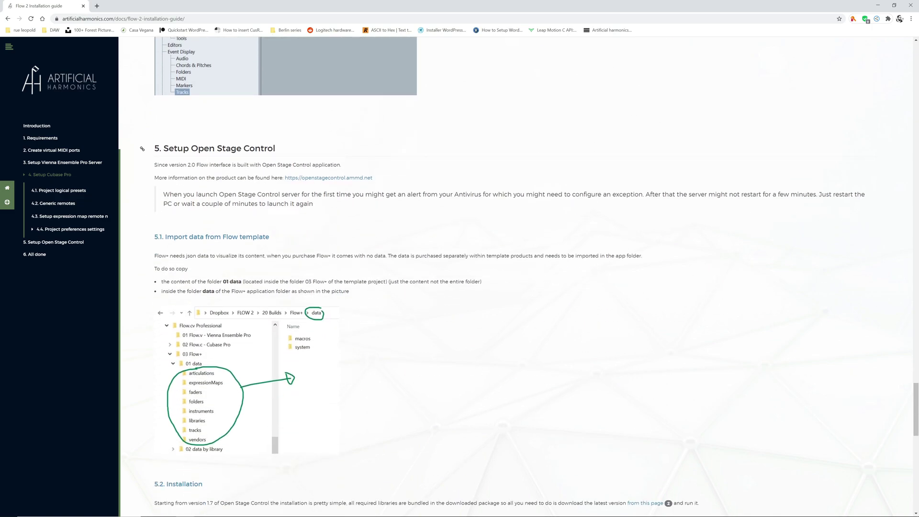
{"action": "left_click_drag", "start_coordinate": [164, 149], "coordinate": [285, 157]}
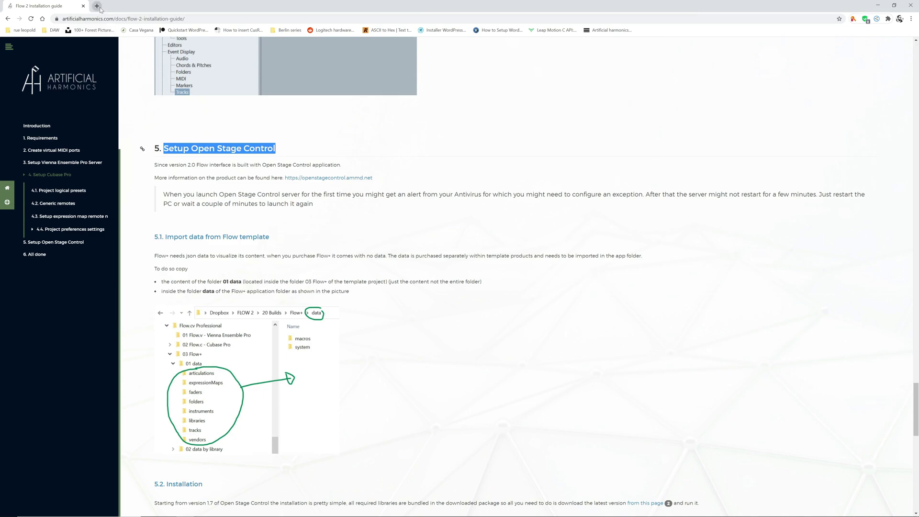
{"action": "left_click", "coordinate": [343, 178]}
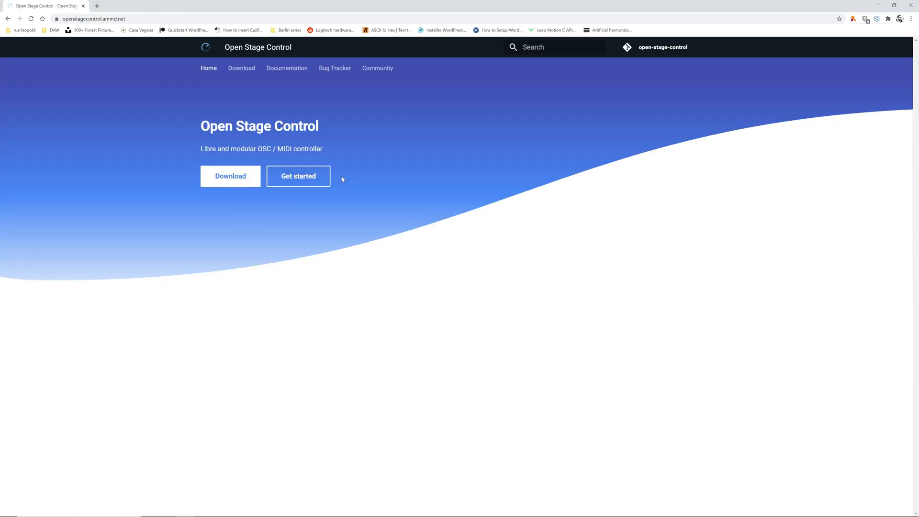
Download open-stage-control-1.8.12-win32-x64.zip, then minimize the windows to reach File Explorer
{"action": "left_click", "coordinate": [228, 181]}
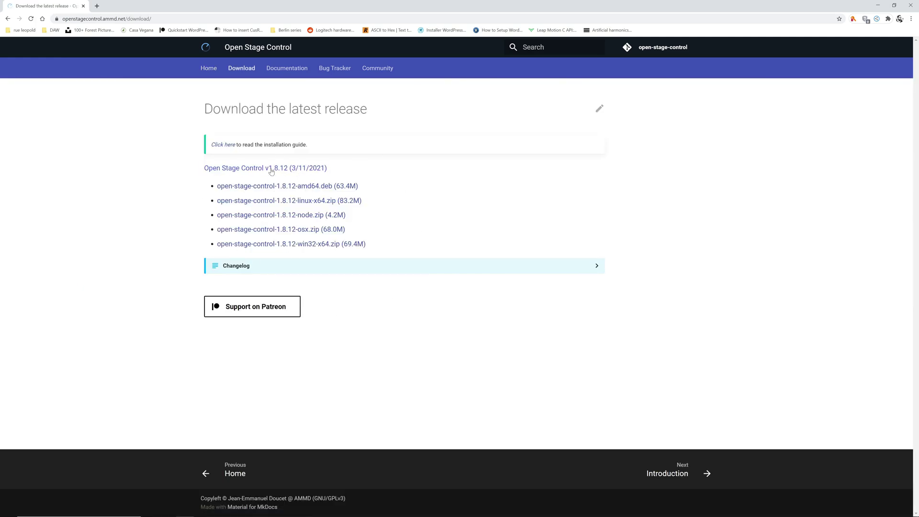
{"action": "left_click", "coordinate": [306, 245]}
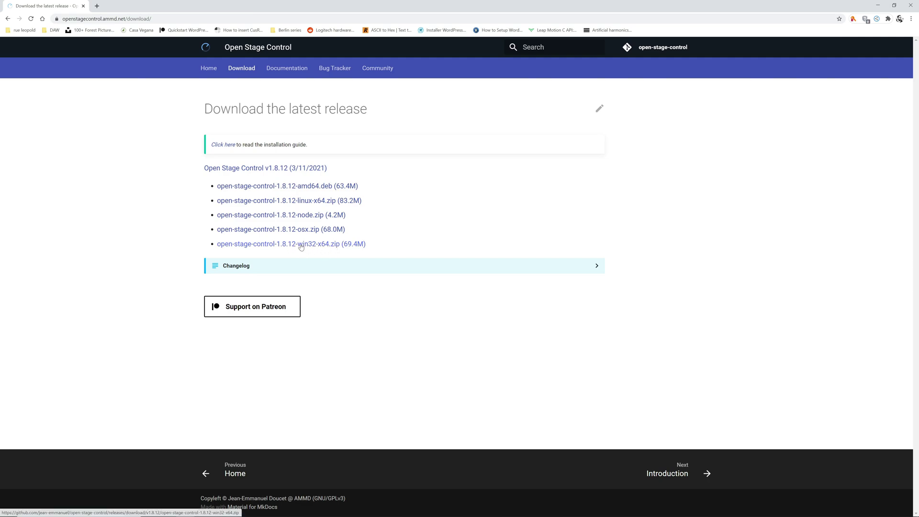
{"action": "left_click", "coordinate": [880, 5]}
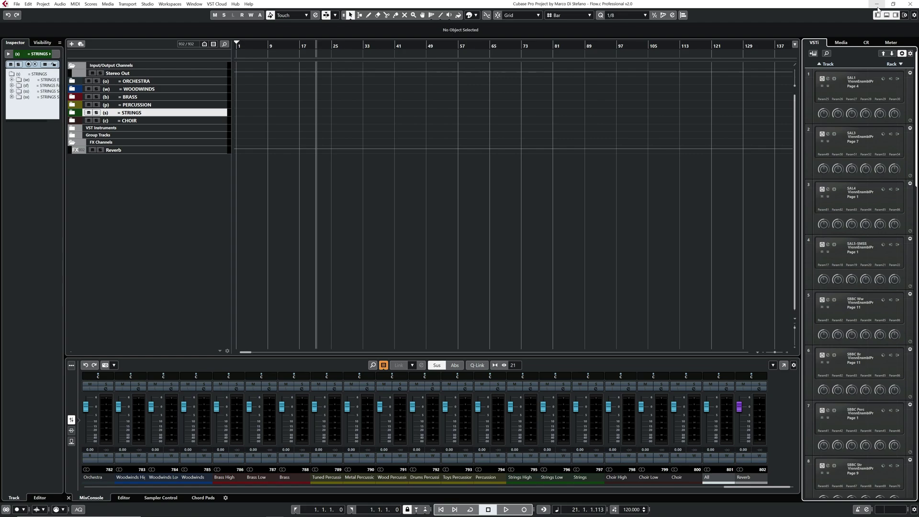
{"action": "key", "text": "alt+Tab"}
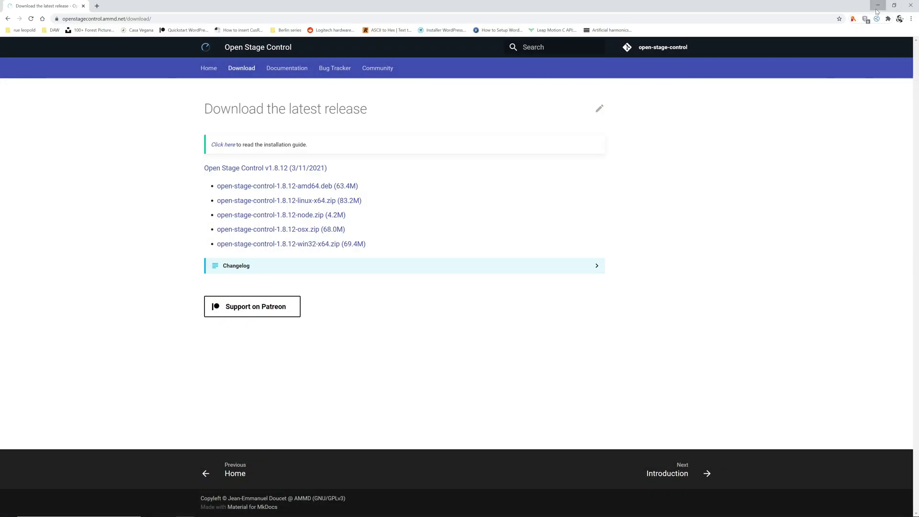
{"action": "left_click", "coordinate": [877, 7]}
{"action": "left_click", "coordinate": [877, 6]}
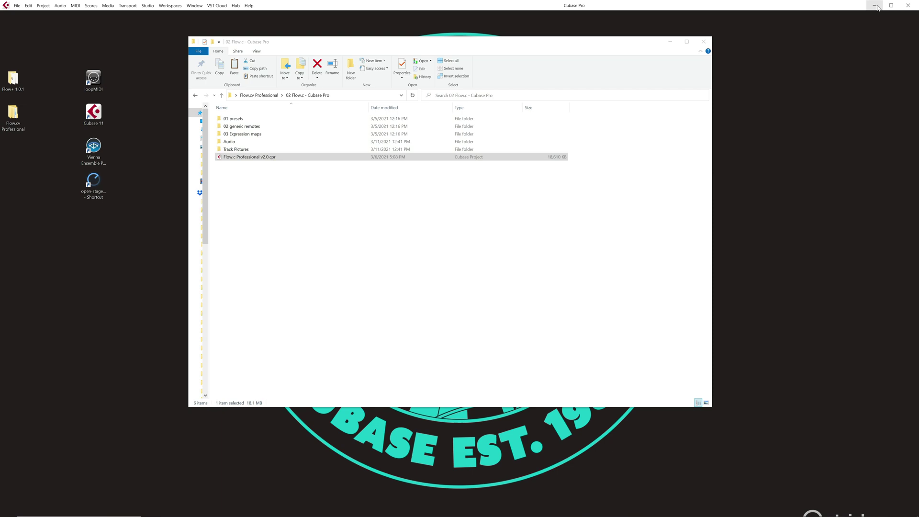
Check the open-stage-control shortcut's file location, then launch Open Stage Control from the desktop shortcut
{"action": "left_click", "coordinate": [94, 180]}
{"action": "right_click", "coordinate": [94, 181]}
{"action": "left_click", "coordinate": [135, 190]}
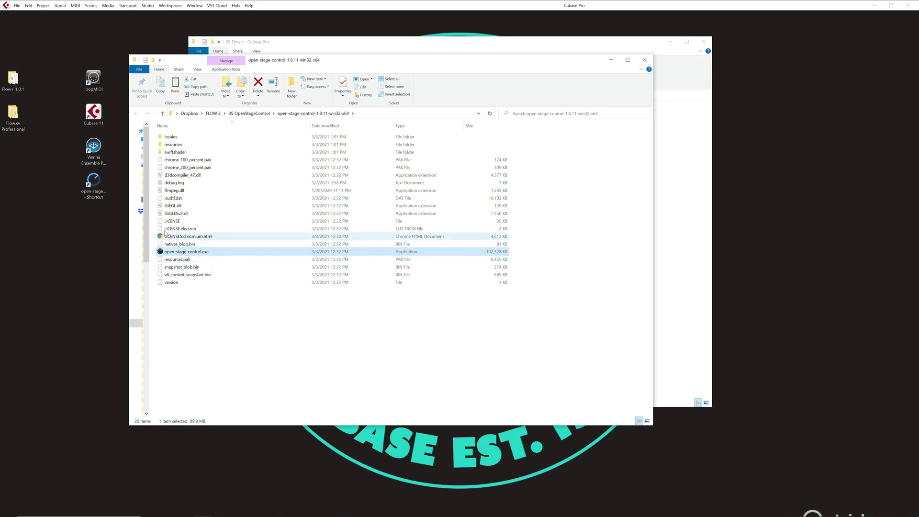
{"action": "left_click", "coordinate": [98, 194]}
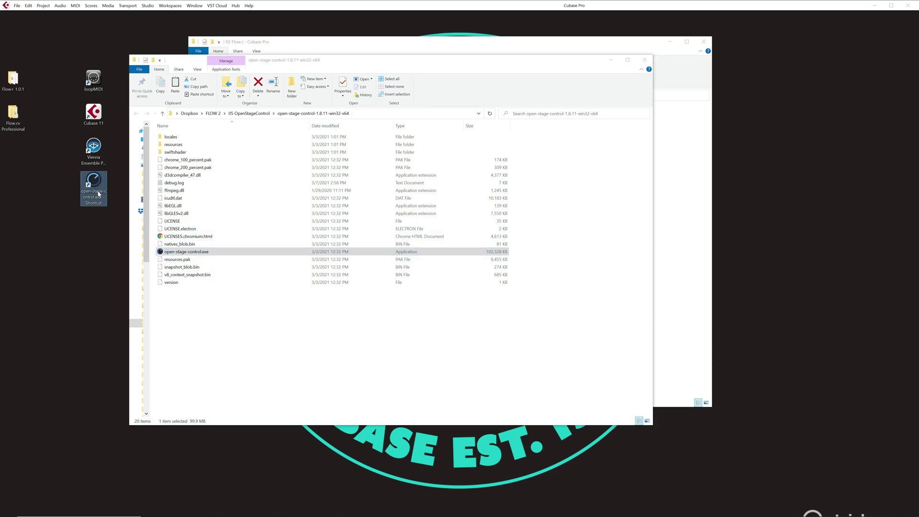
{"action": "left_click", "coordinate": [644, 59]}
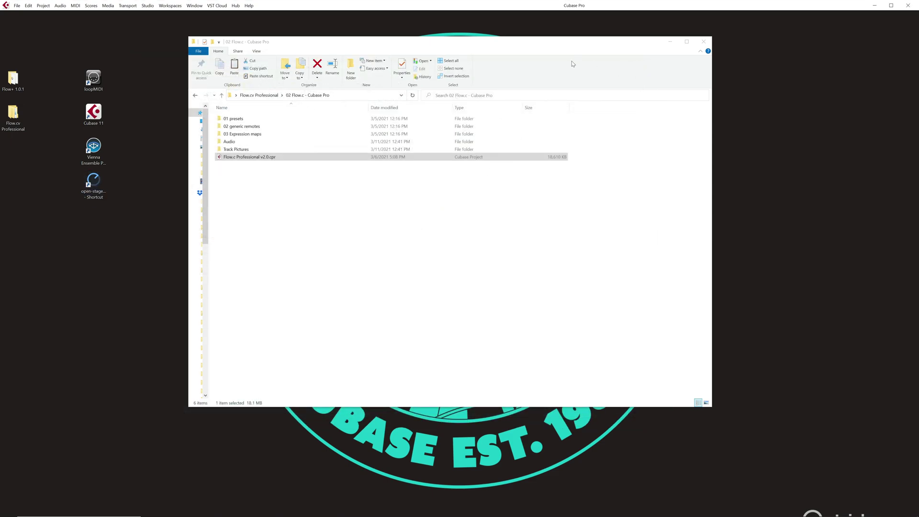
{"action": "double_click", "coordinate": [97, 186]}
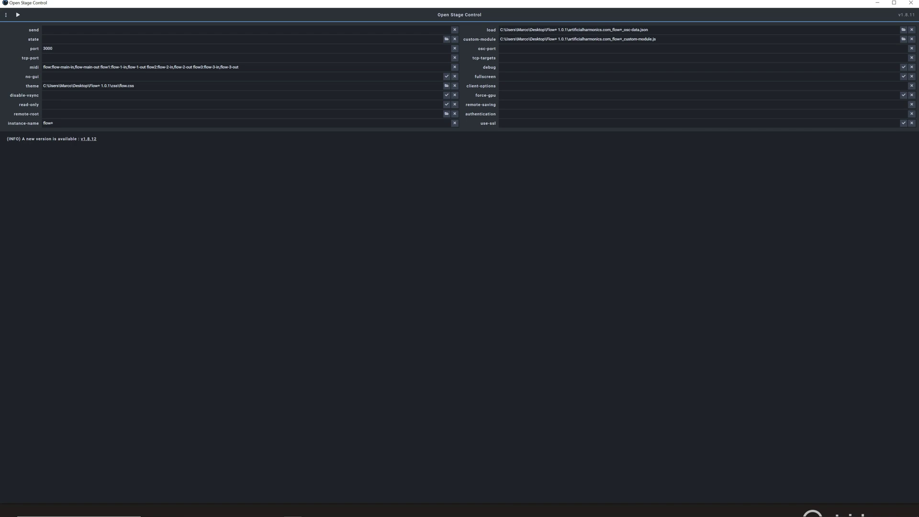
{"action": "double_click", "coordinate": [48, 48]}
{"action": "left_click_drag", "start_coordinate": [45, 67], "coordinate": [252, 66]}
{"action": "key", "text": "alt+Tab"}
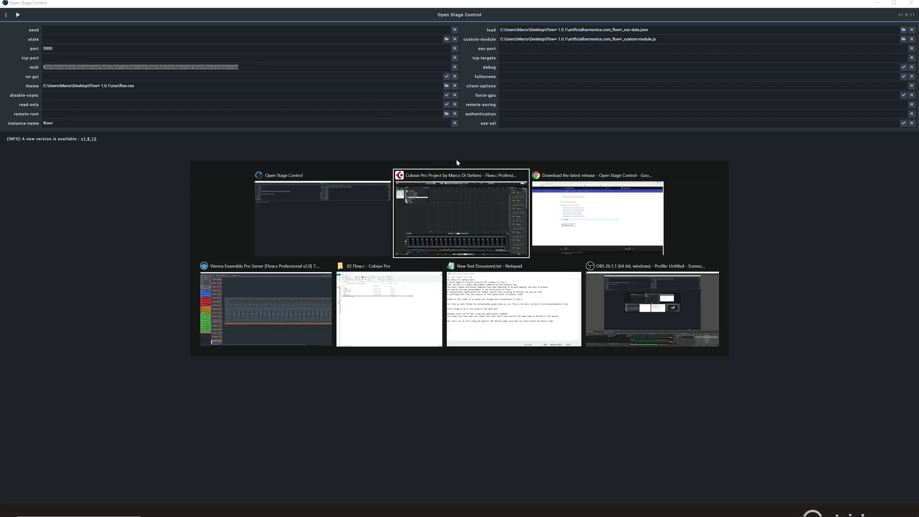
{"action": "left_click", "coordinate": [575, 206]}
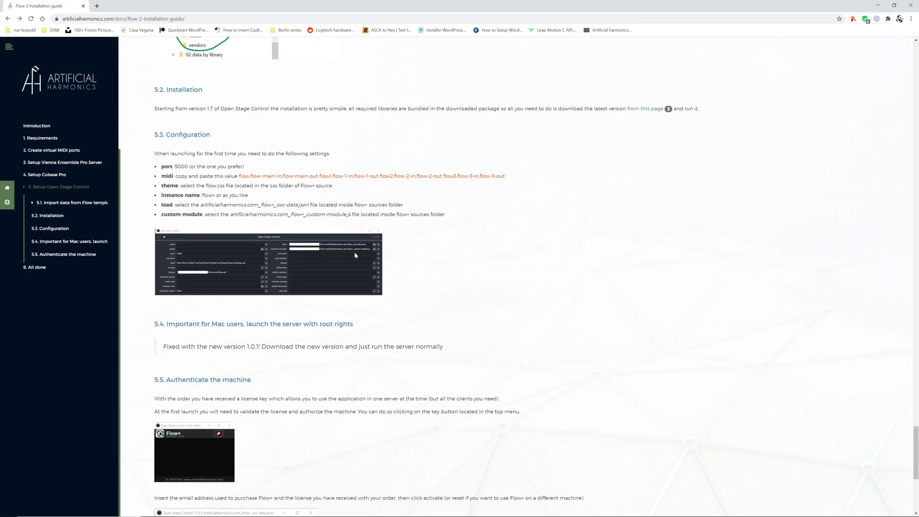
{"action": "left_click_drag", "start_coordinate": [239, 175], "coordinate": [509, 179]}
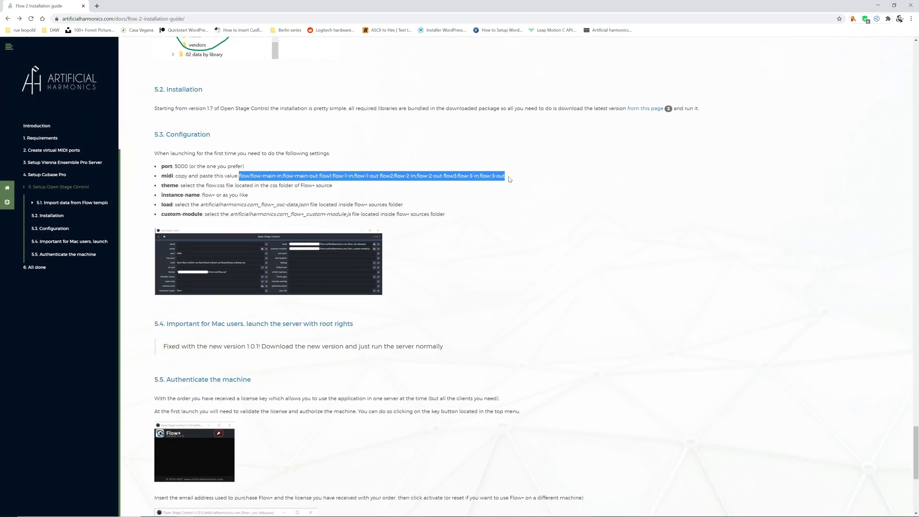
{"action": "key", "text": "alt+Tab"}
{"action": "key", "text": "Tab"}
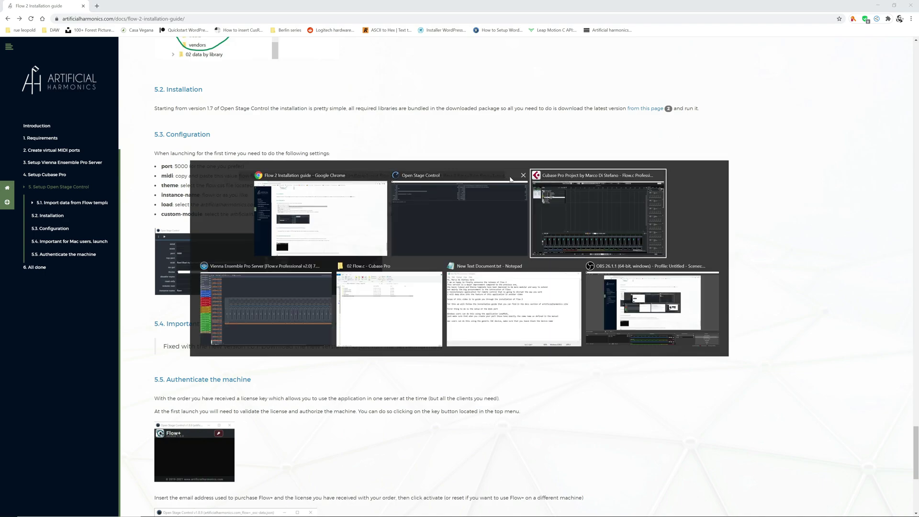
{"action": "key", "text": "Tab"}
{"action": "key", "text": "Tab"}
{"action": "key", "text": "Tab"}
{"action": "key", "text": "Tab"}
{"action": "key", "text": "Tab"}
{"action": "key", "text": "Tab"}
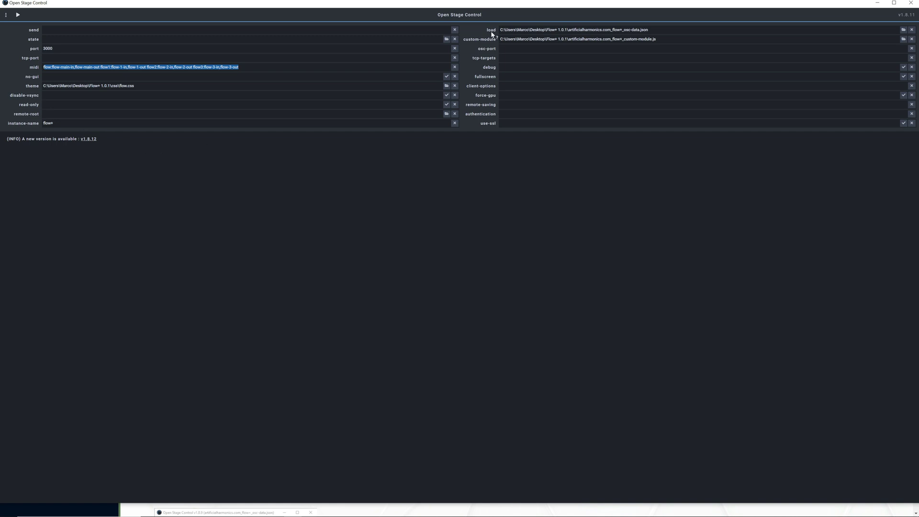
Set load to osc-data.json from the Flow+ 1.0.1 folder on the Desktop
{"action": "left_click", "coordinate": [903, 29]}
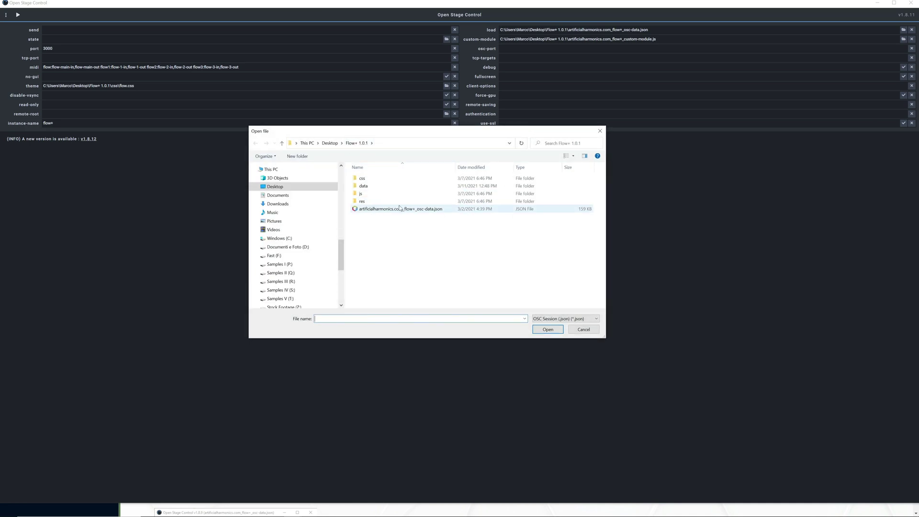
{"action": "left_click", "coordinate": [330, 142]}
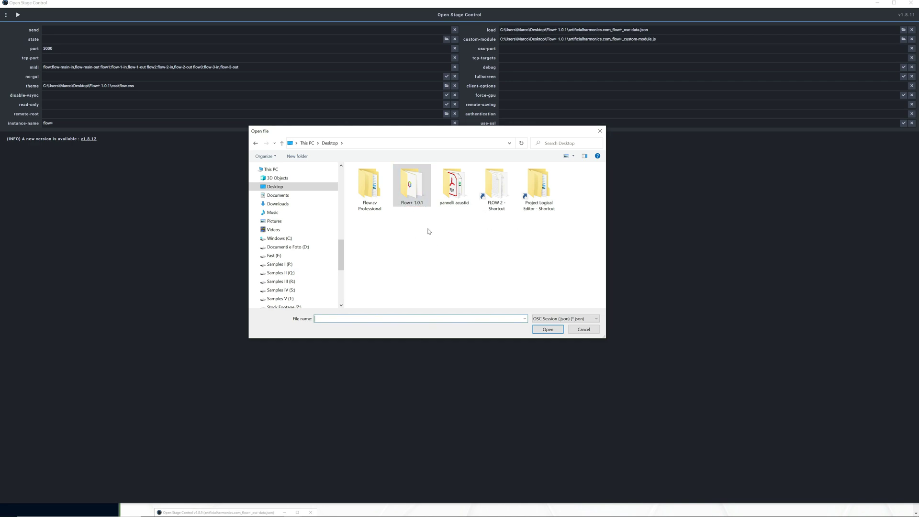
{"action": "double_click", "coordinate": [413, 189]}
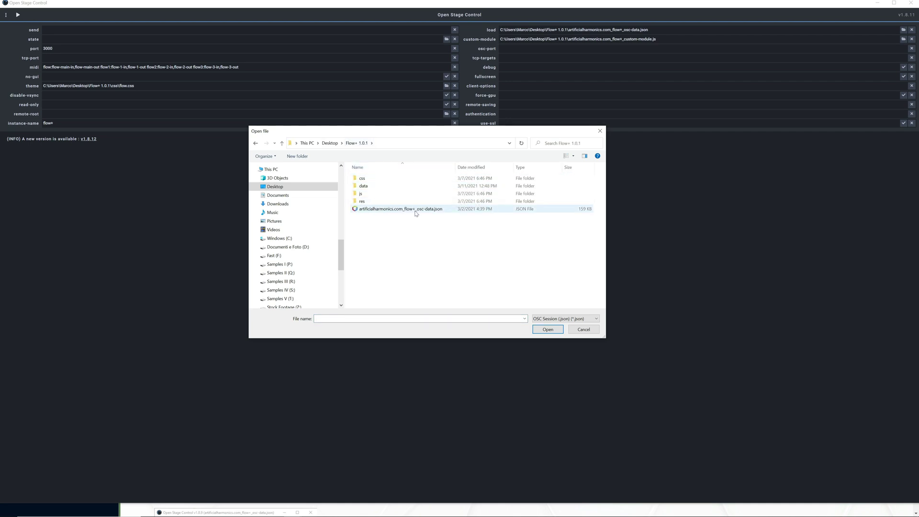
{"action": "left_click", "coordinate": [416, 211]}
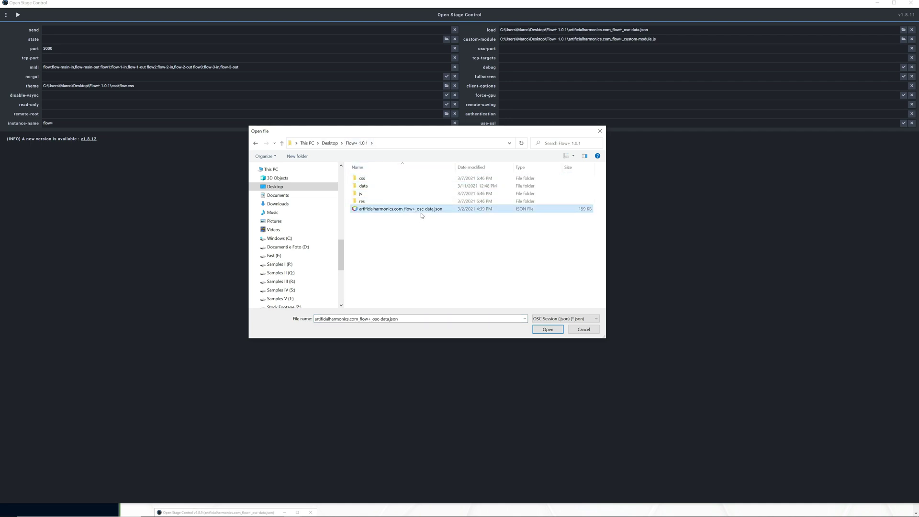
{"action": "double_click", "coordinate": [427, 211]}
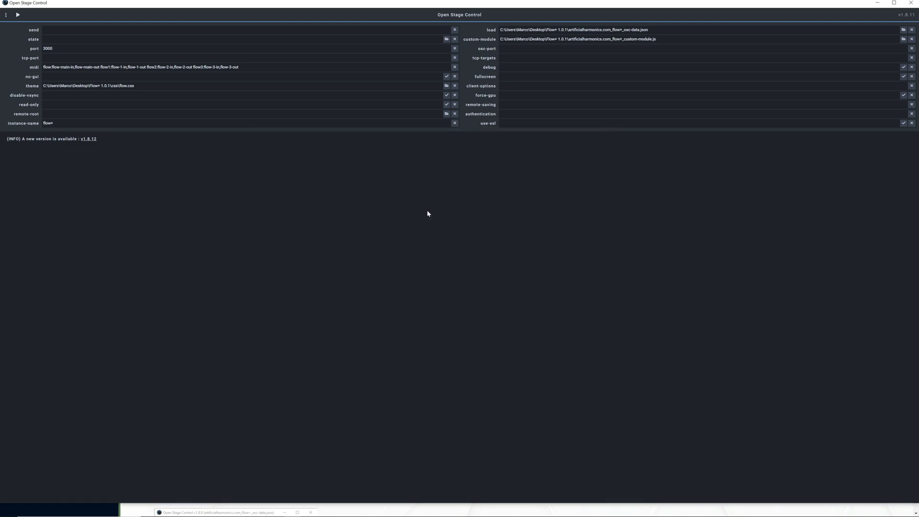
Set custom-module to custom-module.js and theme to css/flow.css
{"action": "left_click", "coordinate": [902, 39]}
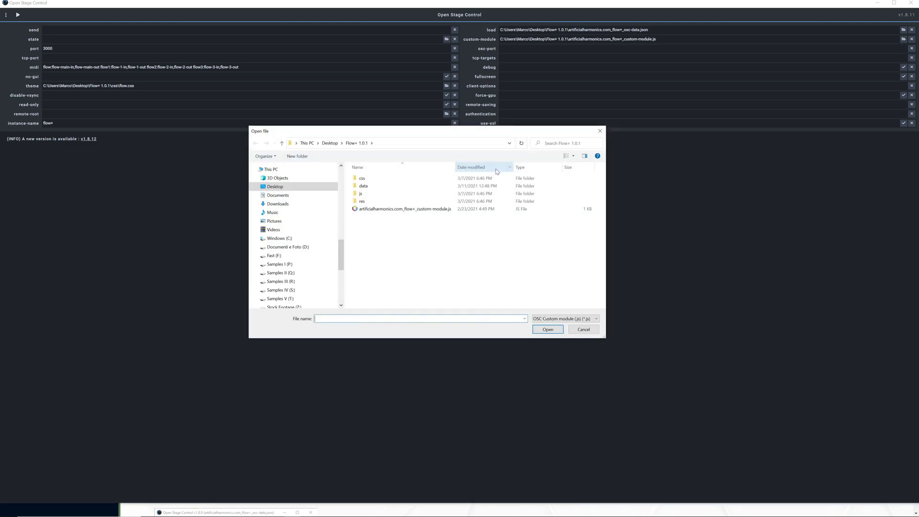
{"action": "double_click", "coordinate": [437, 211]}
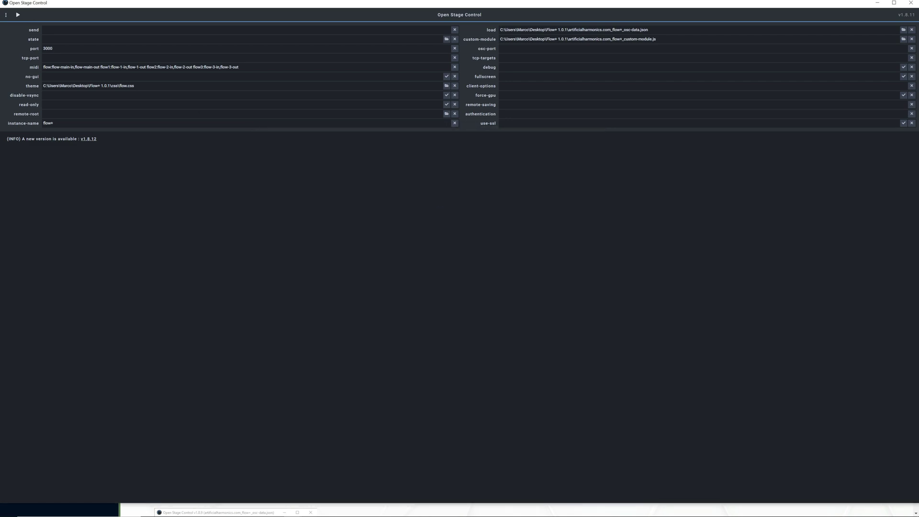
{"action": "left_click", "coordinate": [446, 86]}
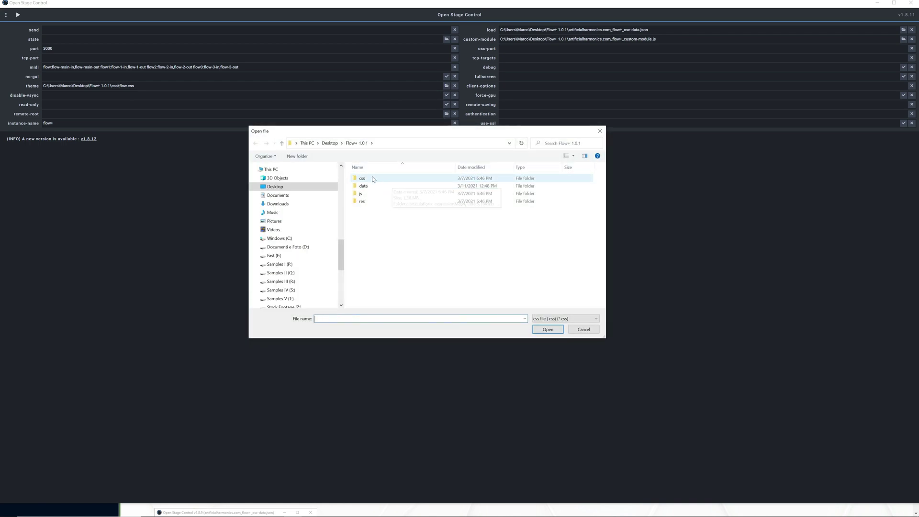
{"action": "double_click", "coordinate": [369, 181]}
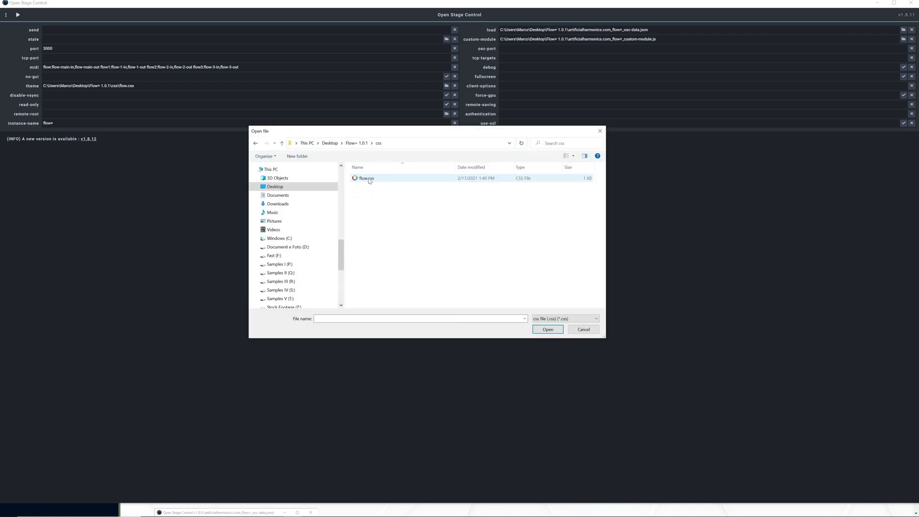
{"action": "double_click", "coordinate": [369, 180]}
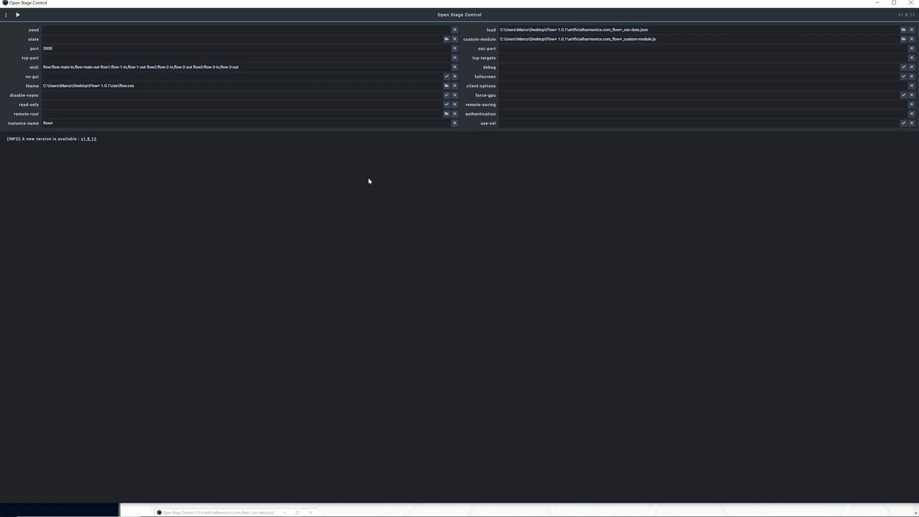
{"action": "triple_click", "coordinate": [48, 123]}
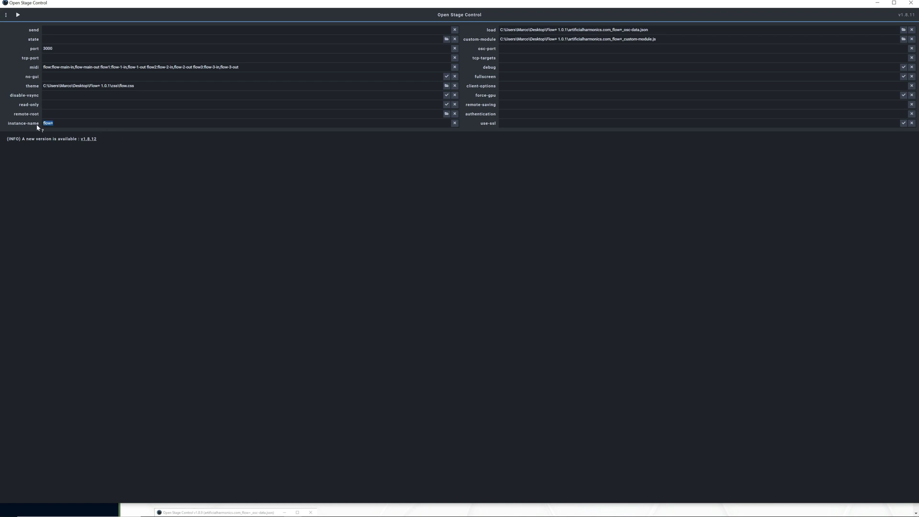
Start the server, center the Flow+ window, and enter the licence e-mail and key
{"action": "left_click", "coordinate": [18, 16]}
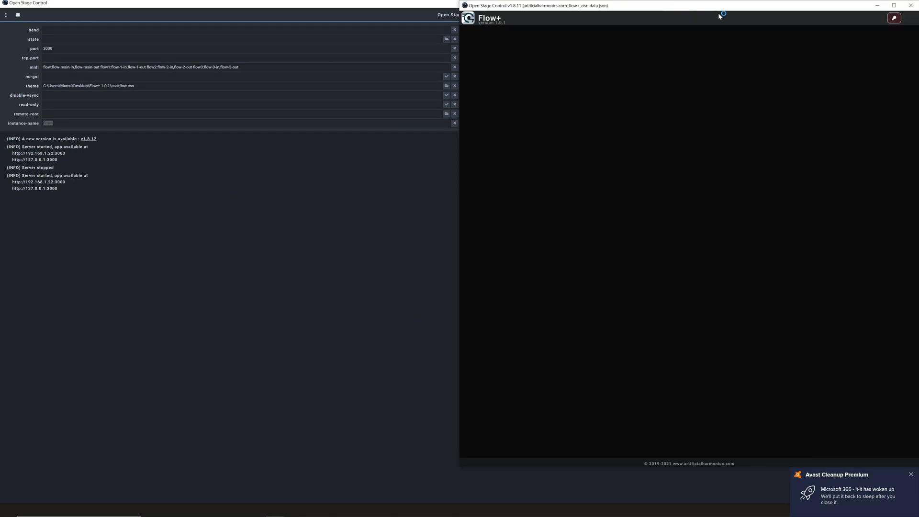
{"action": "left_click_drag", "start_coordinate": [732, 13], "coordinate": [491, 29]}
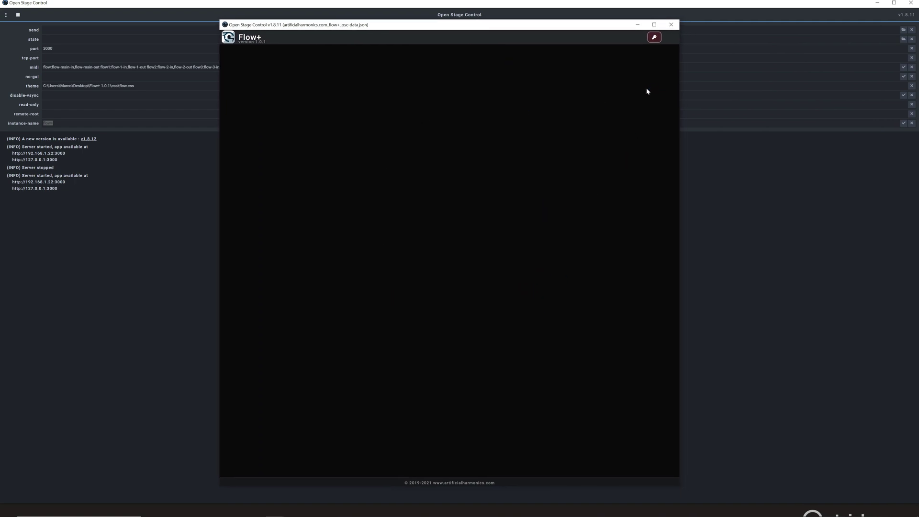
{"action": "left_click", "coordinate": [654, 38]}
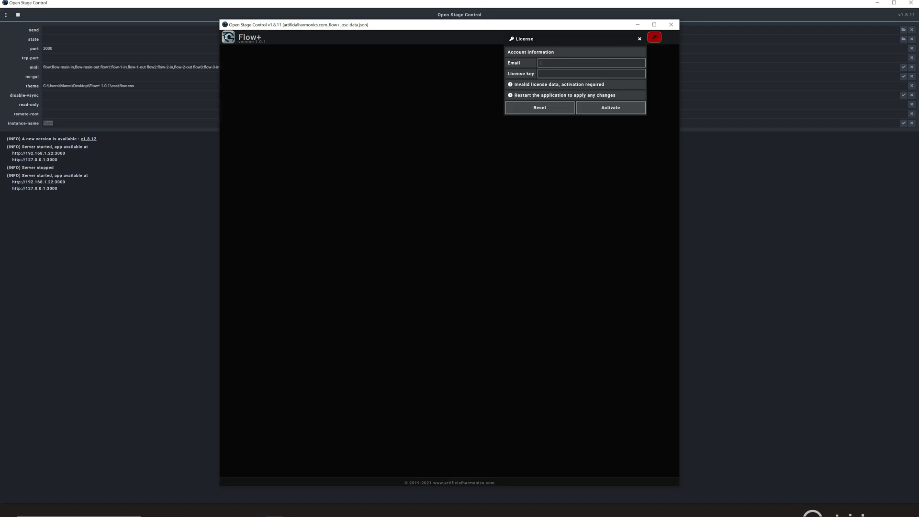
{"action": "left_click", "coordinate": [591, 62]}
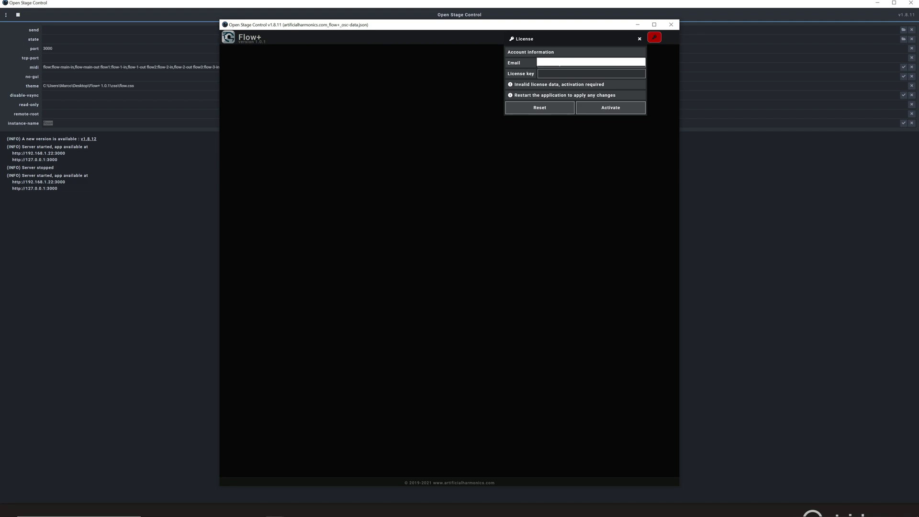
{"action": "left_click", "coordinate": [595, 89]}
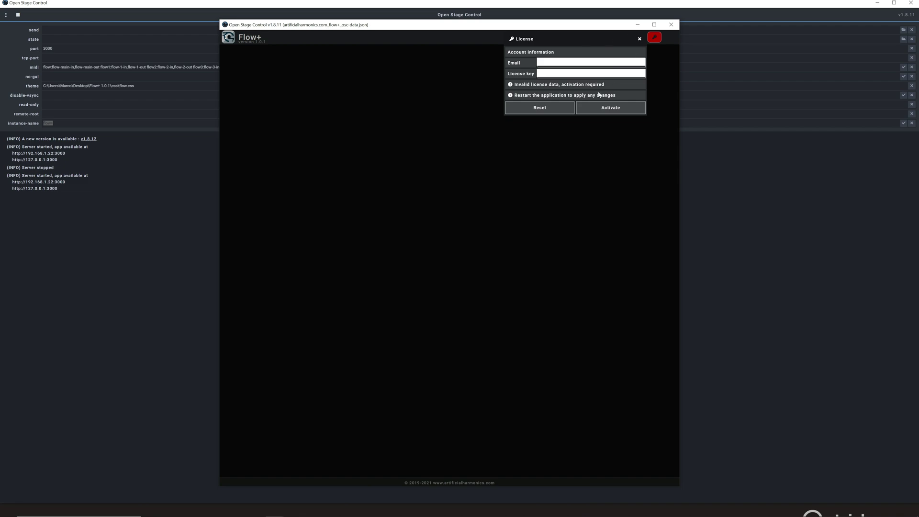
Reset and activate the Flow+ licence, then close the Flow+ window
{"action": "left_click", "coordinate": [548, 112]}
{"action": "left_click", "coordinate": [601, 108]}
{"action": "left_click", "coordinate": [549, 112]}
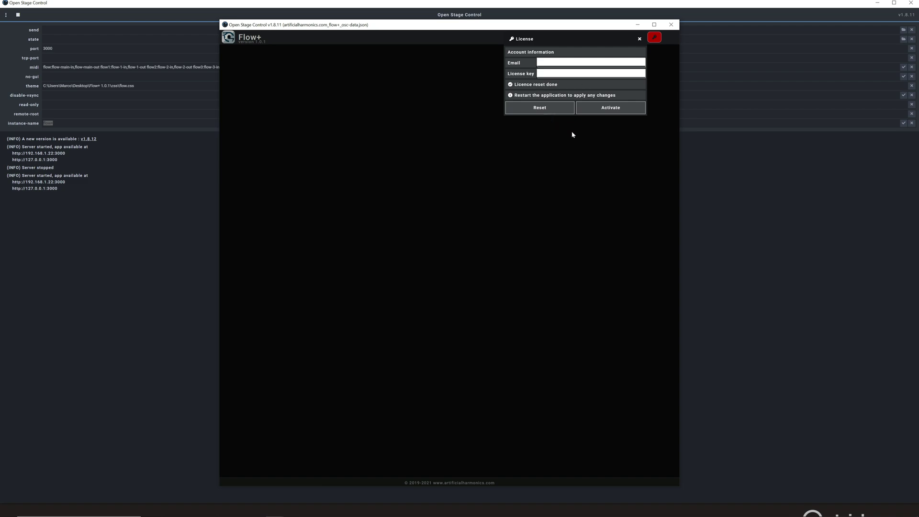
{"action": "left_click", "coordinate": [617, 109]}
{"action": "left_click", "coordinate": [616, 109]}
{"action": "left_click", "coordinate": [671, 24]}
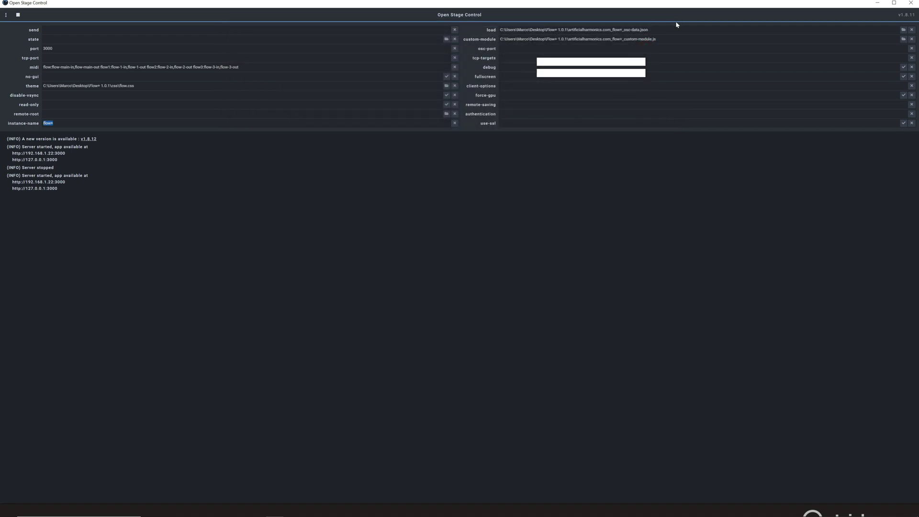
{"action": "left_click", "coordinate": [19, 15]}
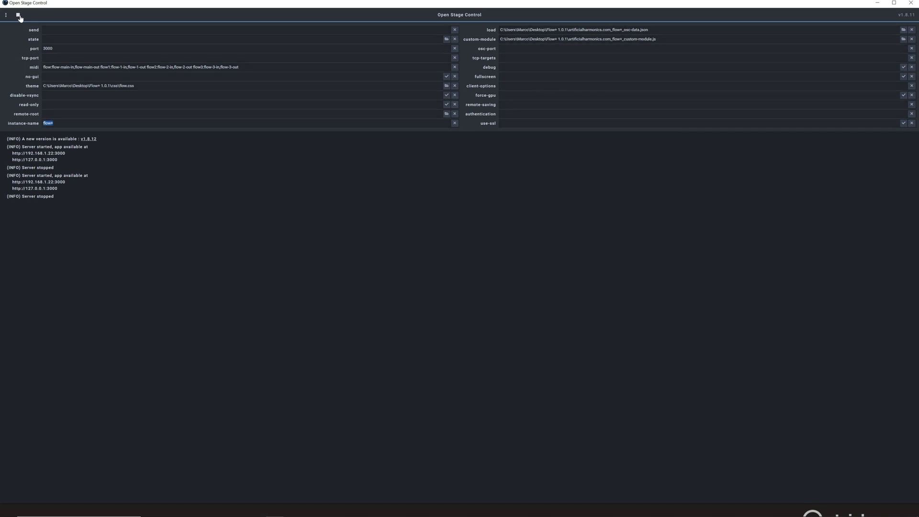
{"action": "left_click", "coordinate": [18, 15]}
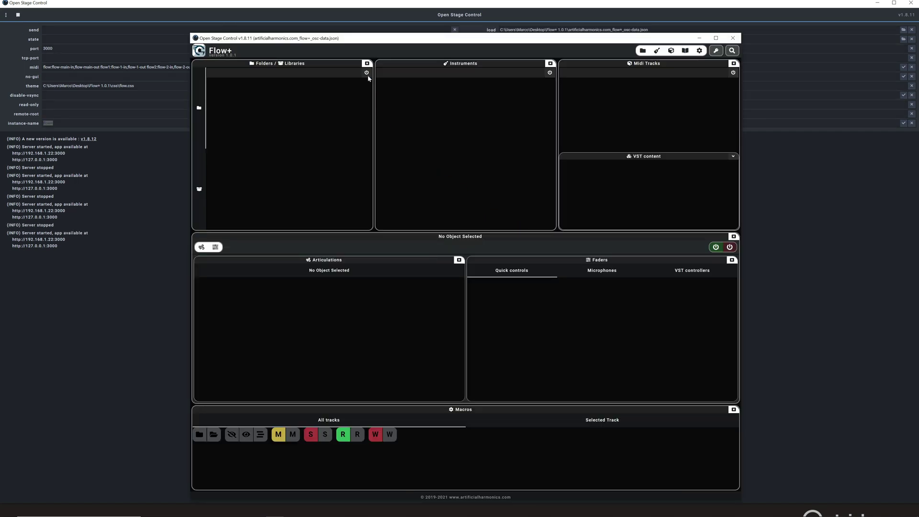
{"action": "left_click", "coordinate": [366, 73]}
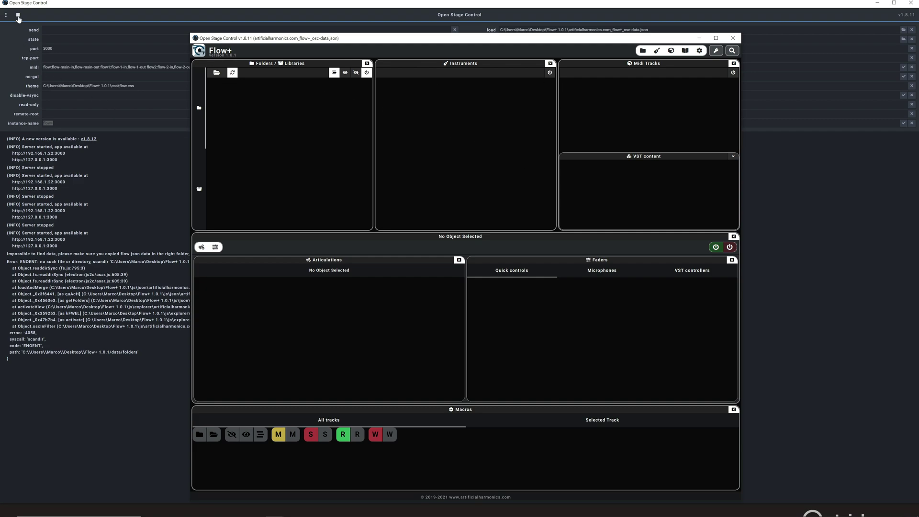
{"action": "left_click", "coordinate": [18, 18]}
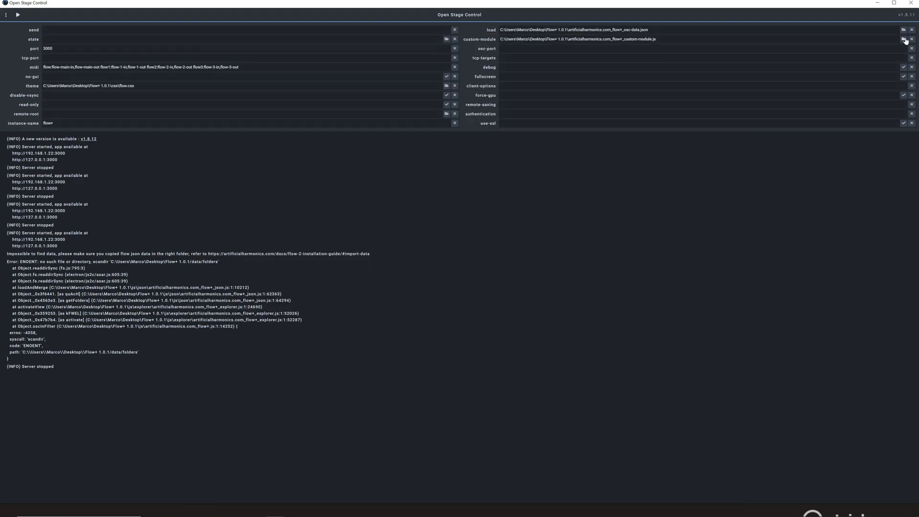
Read the guide's section 5.1/5.2 on Flow+ data import, then minimize Chrome
{"action": "left_click", "coordinate": [880, 7]}
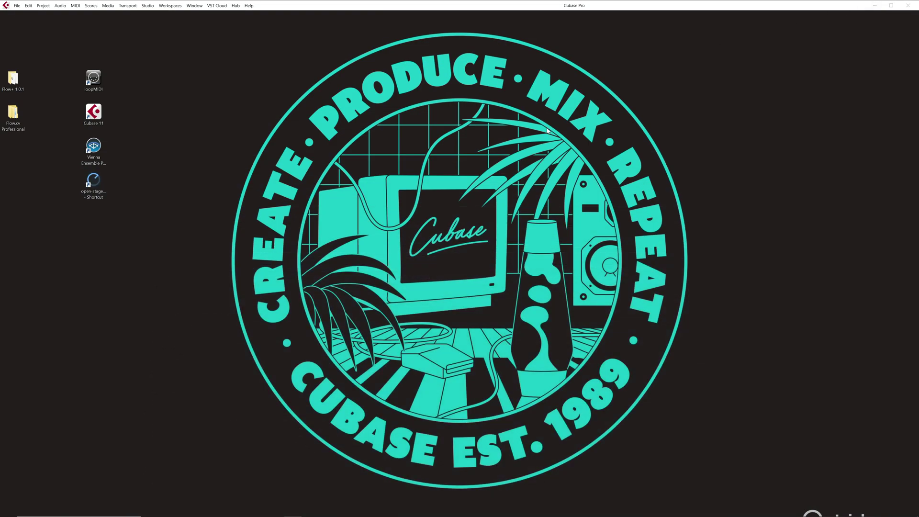
{"action": "key", "text": "alt+Tab"}
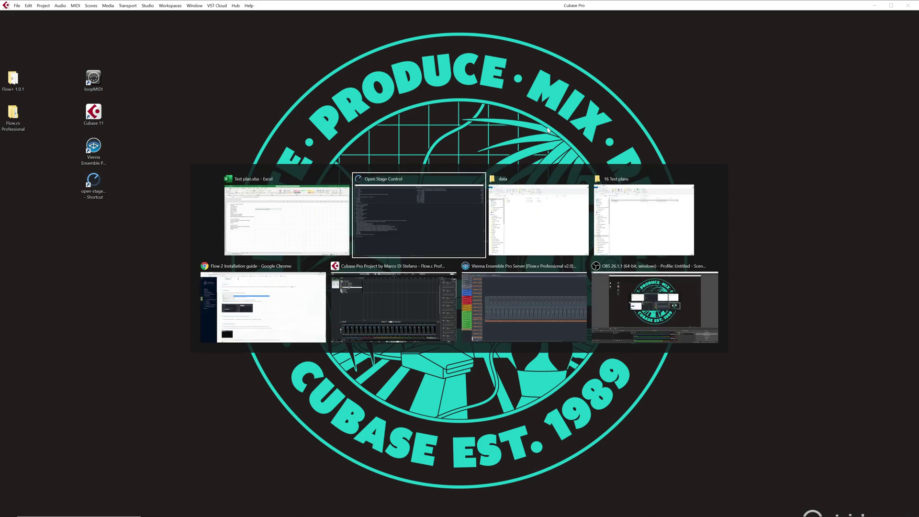
{"action": "key", "text": "alt+Tab"}
{"action": "key", "text": "alt+Tab"}
{"action": "key", "text": "alt+Tab"}
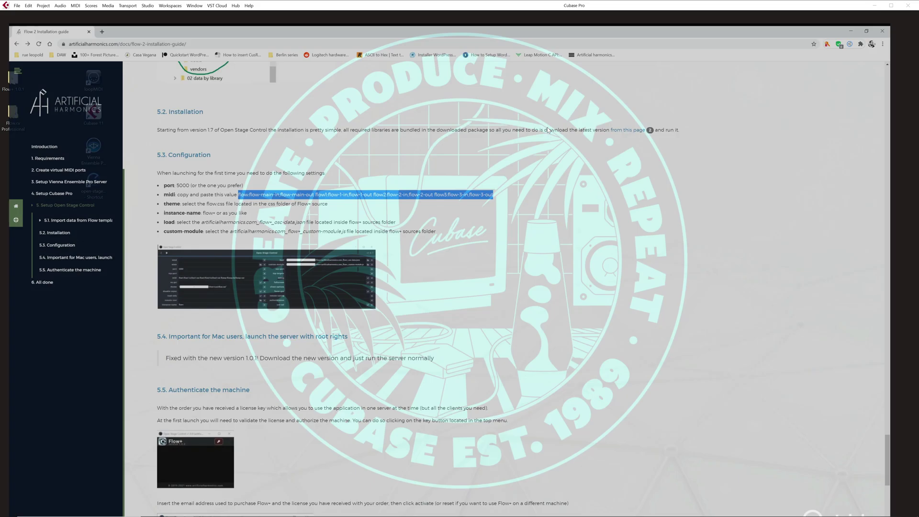
{"action": "scroll", "coordinate": [440, 211], "scroll_direction": "down", "scroll_amount": 6}
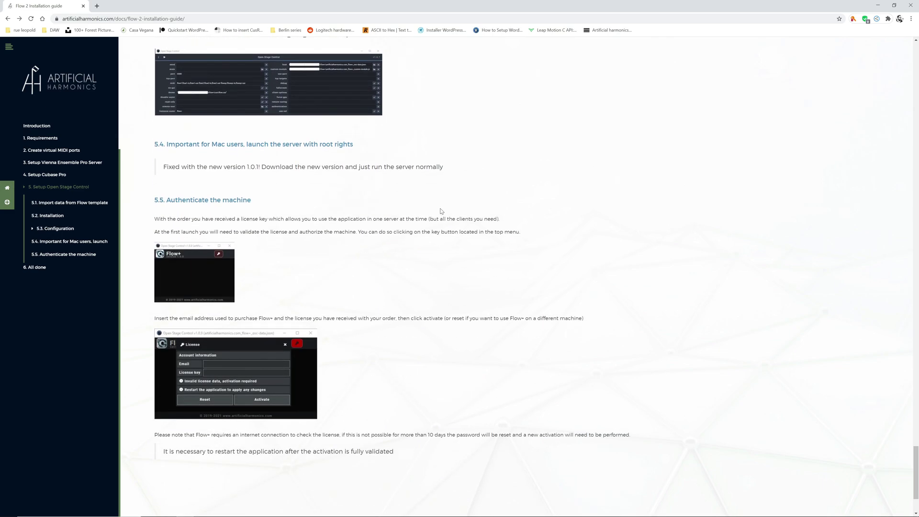
{"action": "scroll", "coordinate": [446, 210], "scroll_direction": "up", "scroll_amount": 2}
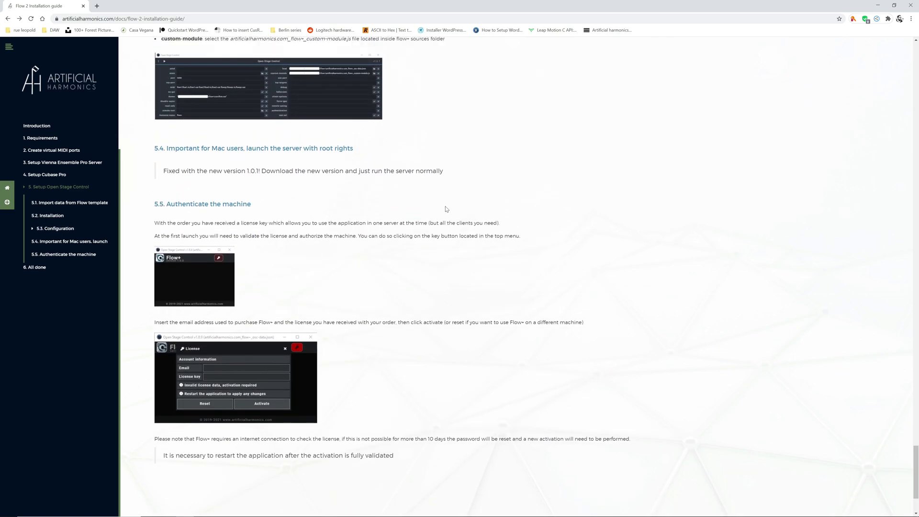
{"action": "scroll", "coordinate": [446, 209], "scroll_direction": "up", "scroll_amount": 2}
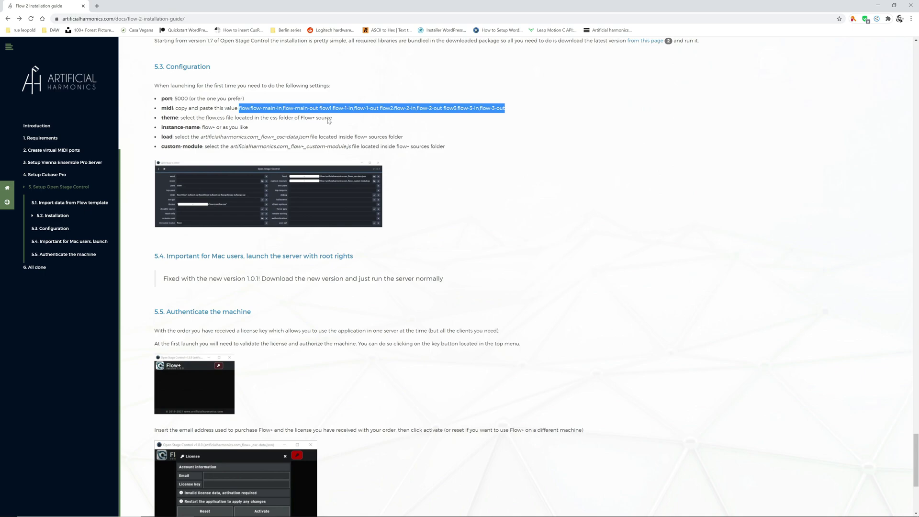
{"action": "scroll", "coordinate": [327, 311], "scroll_direction": "up", "scroll_amount": 3}
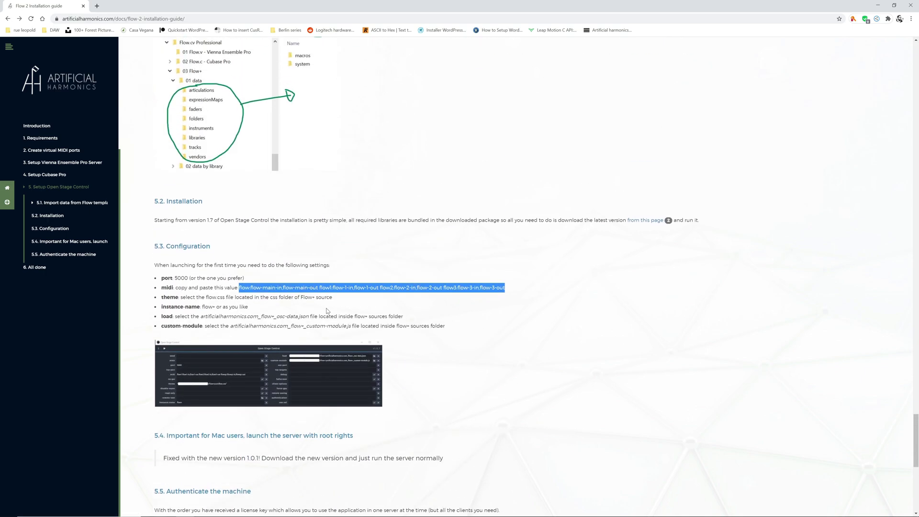
{"action": "left_click", "coordinate": [878, 5]}
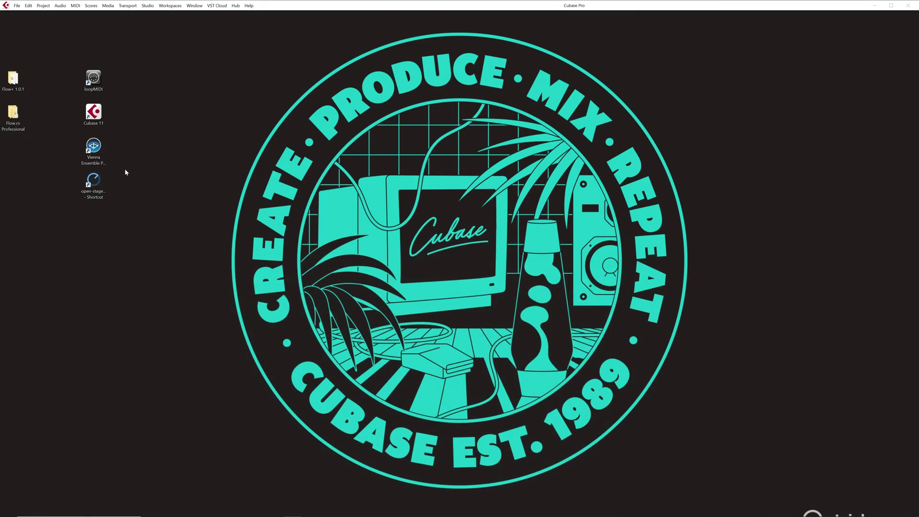
Select all eight subfolders in Flow.cv Professional\03 Flow+\01 data
{"action": "double_click", "coordinate": [19, 123]}
{"action": "left_click", "coordinate": [279, 148]}
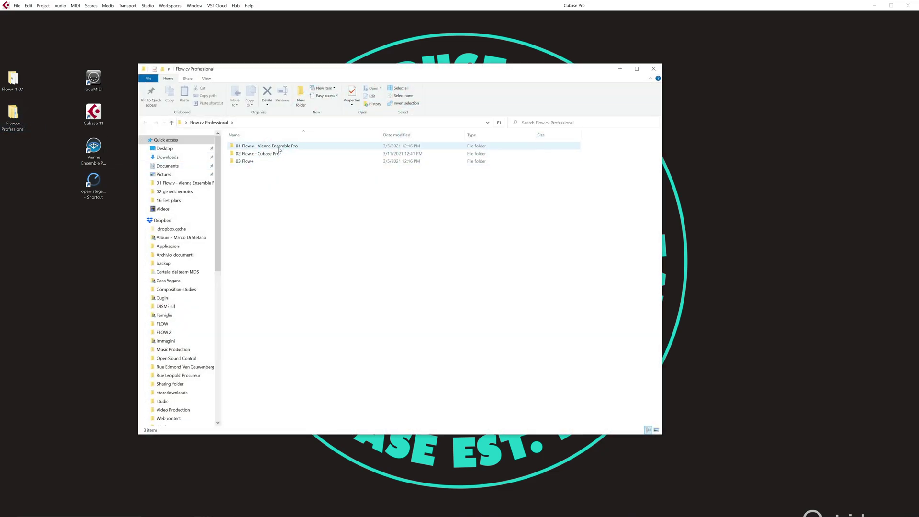
{"action": "left_click", "coordinate": [278, 153]}
{"action": "left_click", "coordinate": [263, 162]}
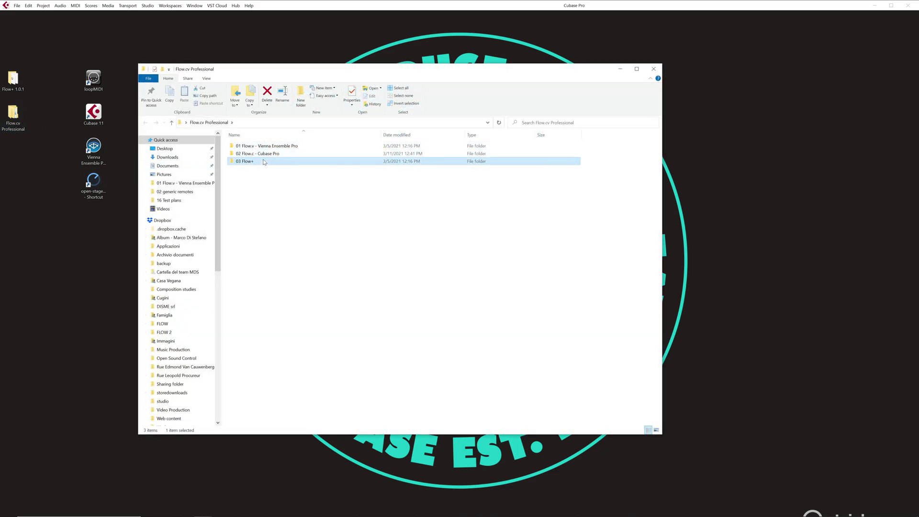
{"action": "double_click", "coordinate": [264, 161]}
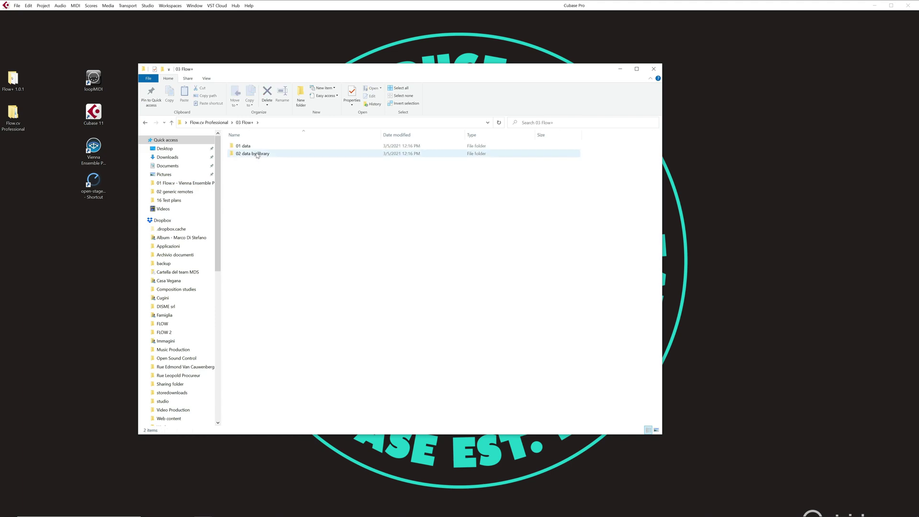
{"action": "double_click", "coordinate": [257, 149]}
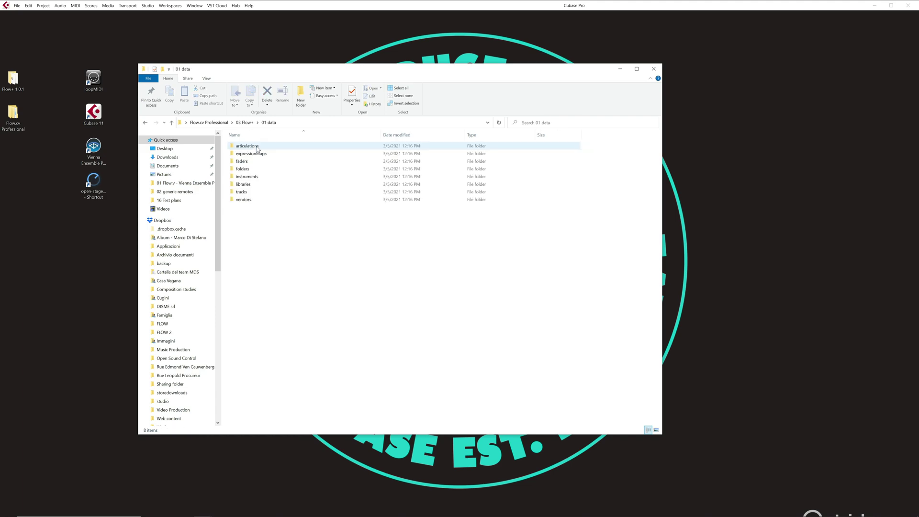
{"action": "left_click_drag", "start_coordinate": [314, 222], "coordinate": [257, 139]}
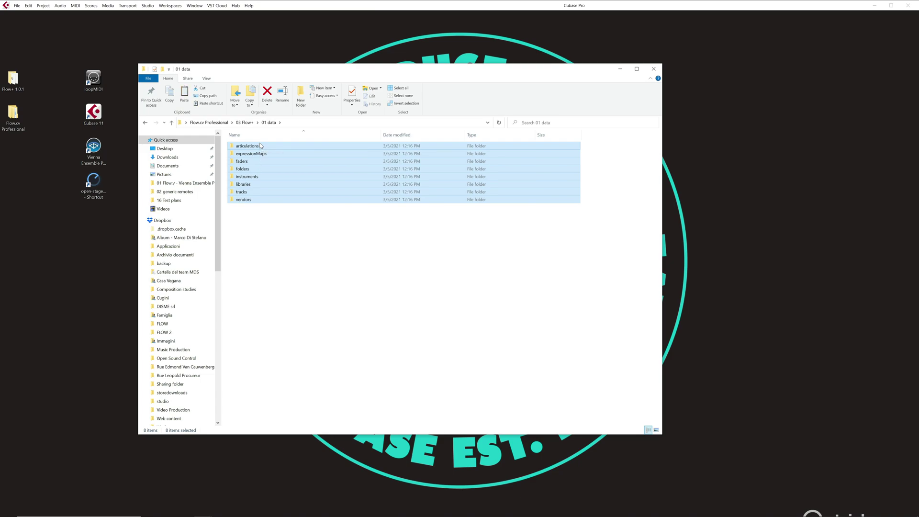
Paste the subfolders into Flow+ 1.0.1\data and minimize the Explorer windows
{"action": "left_click", "coordinate": [223, 123]}
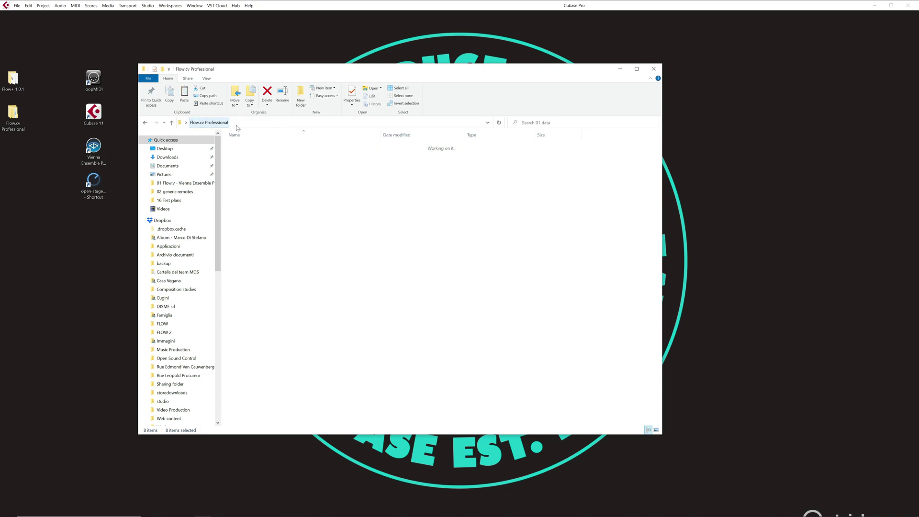
{"action": "double_click", "coordinate": [14, 84]}
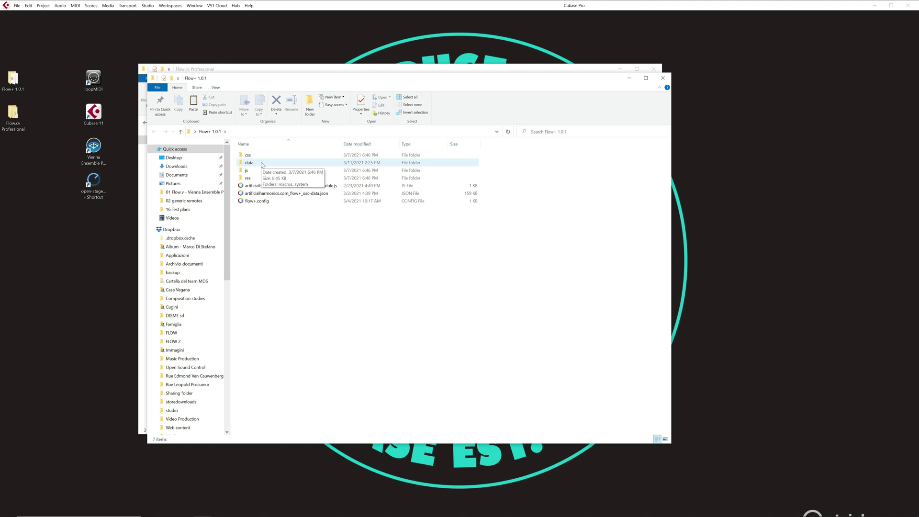
{"action": "double_click", "coordinate": [250, 163]}
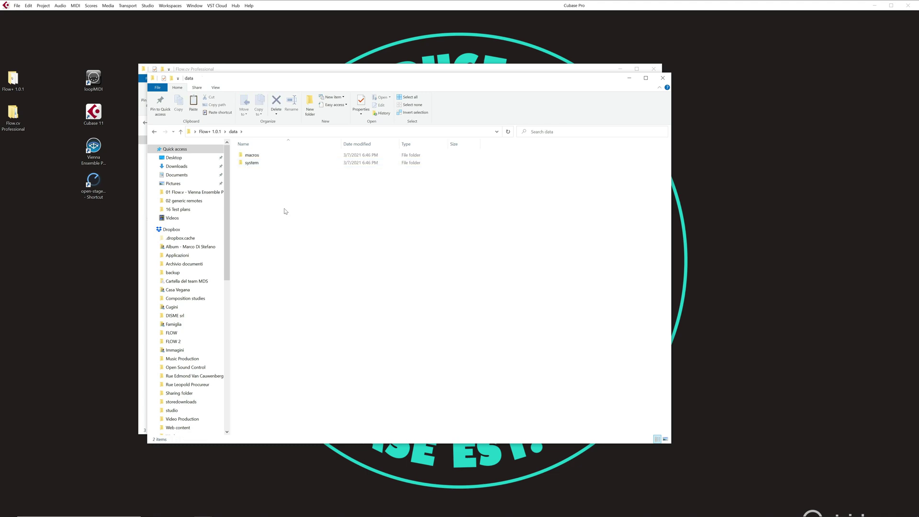
{"action": "key", "text": "ctrl+v"}
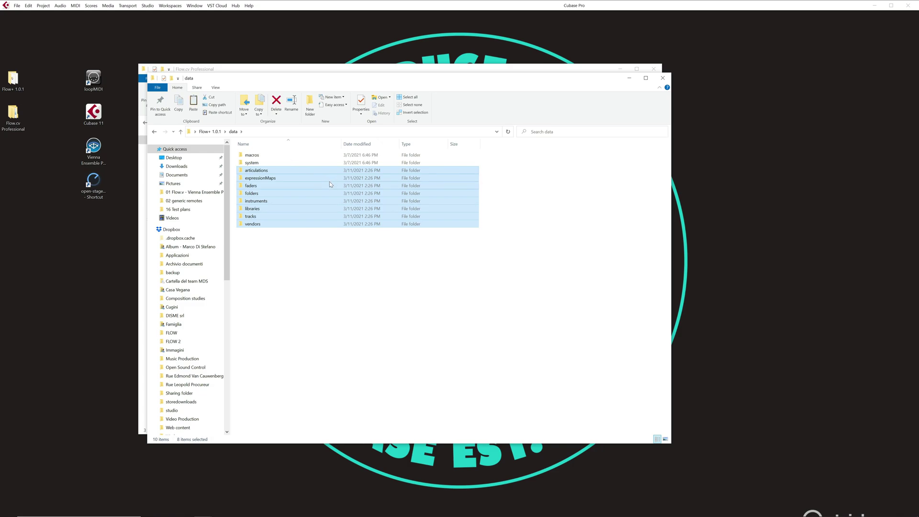
{"action": "left_click", "coordinate": [260, 173]}
{"action": "key", "text": "ctrl+a"}
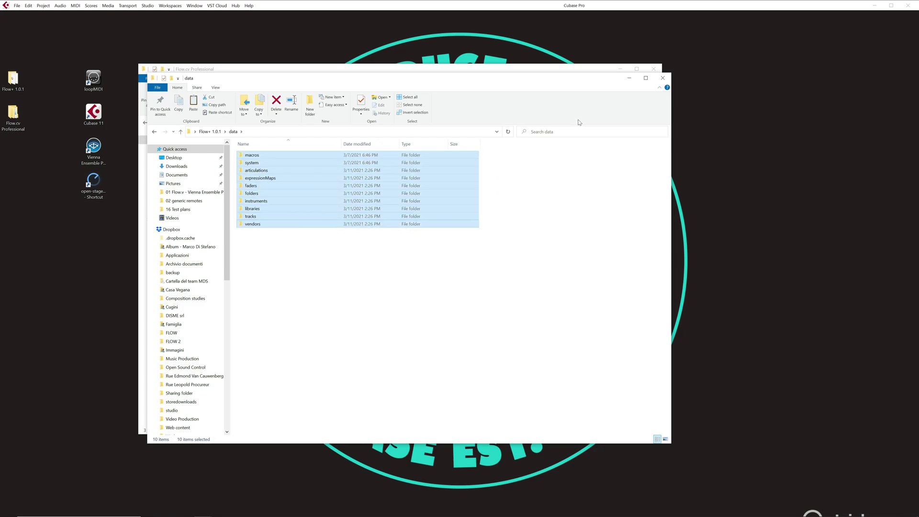
{"action": "left_click", "coordinate": [629, 80]}
{"action": "left_click", "coordinate": [620, 69]}
{"action": "key", "text": "alt+Tab"}
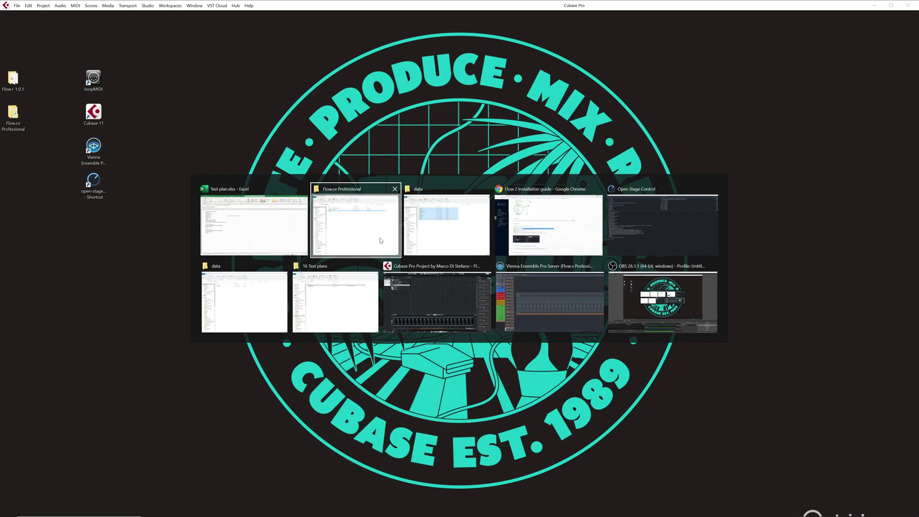
Start the server, power on the Folders panel, and dock a narrower Flow+ window top-right
{"action": "key", "text": "alt+Tab"}
{"action": "key", "text": "alt+Tab"}
{"action": "key", "text": "alt+Tab"}
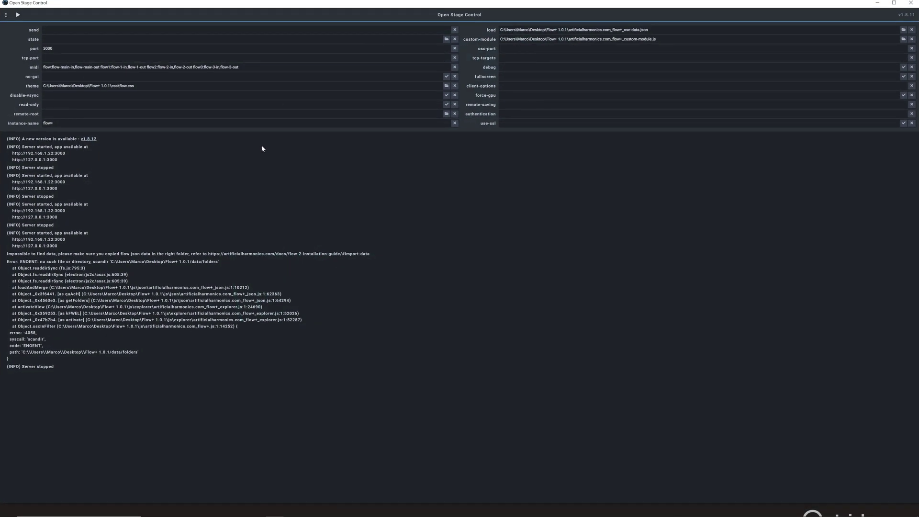
{"action": "left_click", "coordinate": [19, 15]}
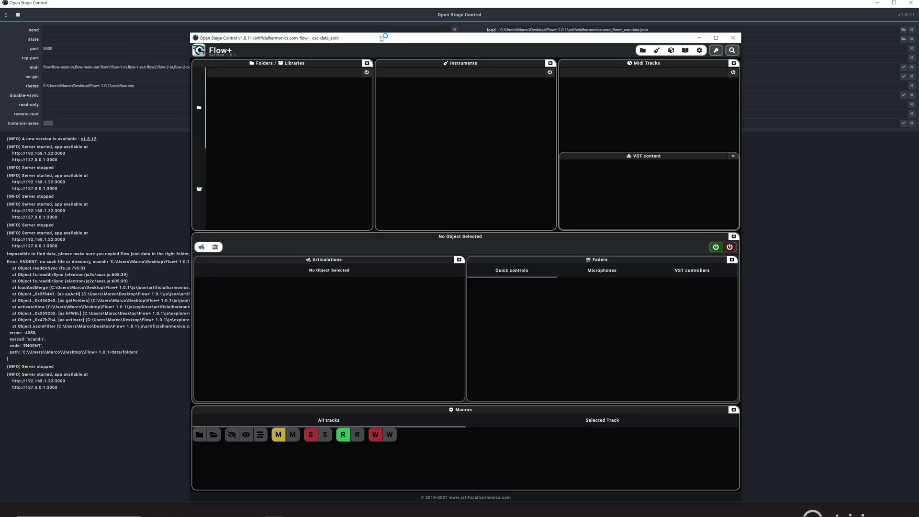
{"action": "left_click", "coordinate": [366, 72]}
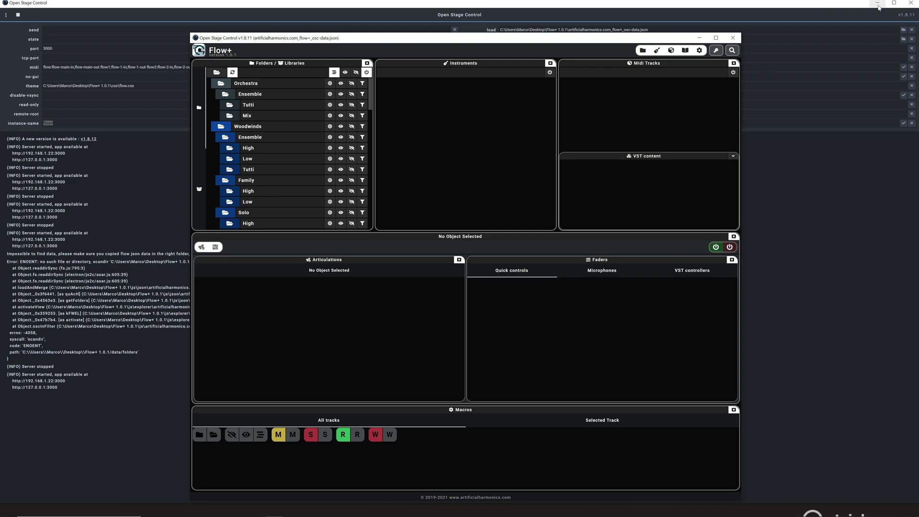
{"action": "left_click", "coordinate": [878, 4]}
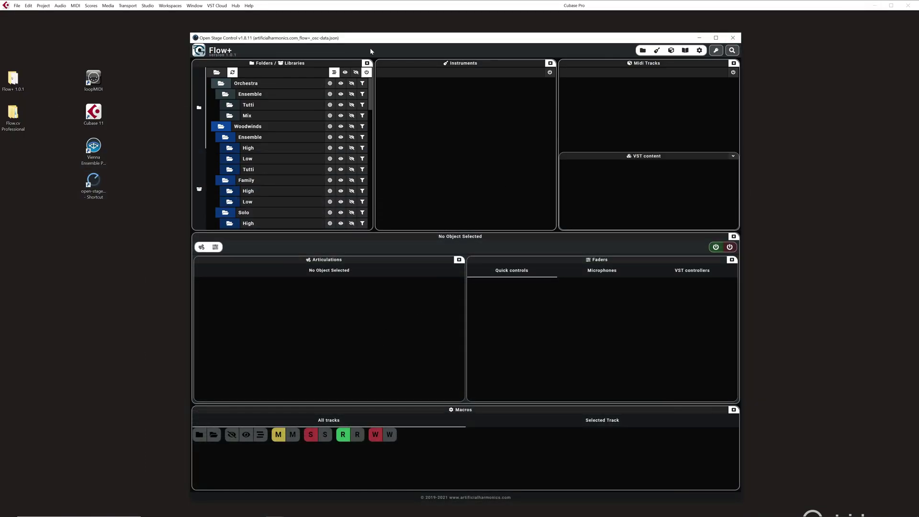
{"action": "left_click_drag", "start_coordinate": [374, 40], "coordinate": [553, 20]}
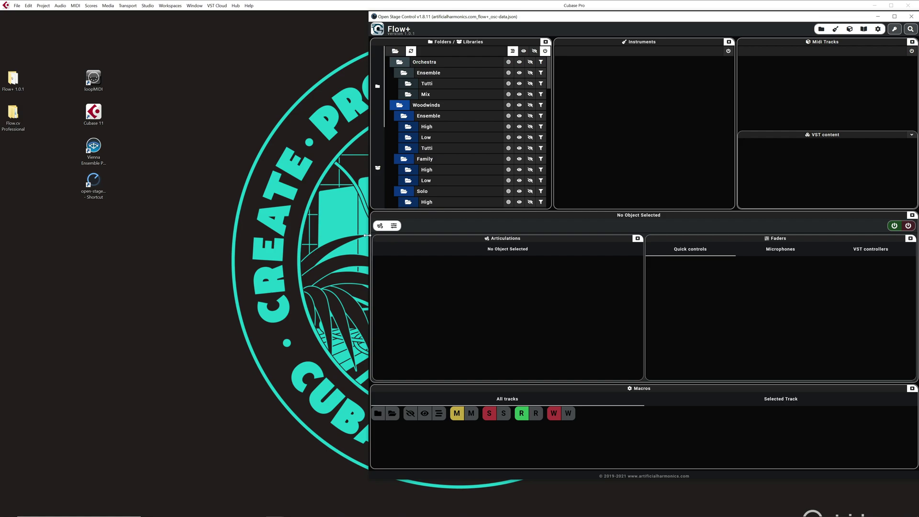
{"action": "left_click_drag", "start_coordinate": [367, 235], "coordinate": [439, 235]}
Arrange a taller Cubase window on the left with Flow+ snapped to the right
{"action": "key", "text": "alt+Tab"}
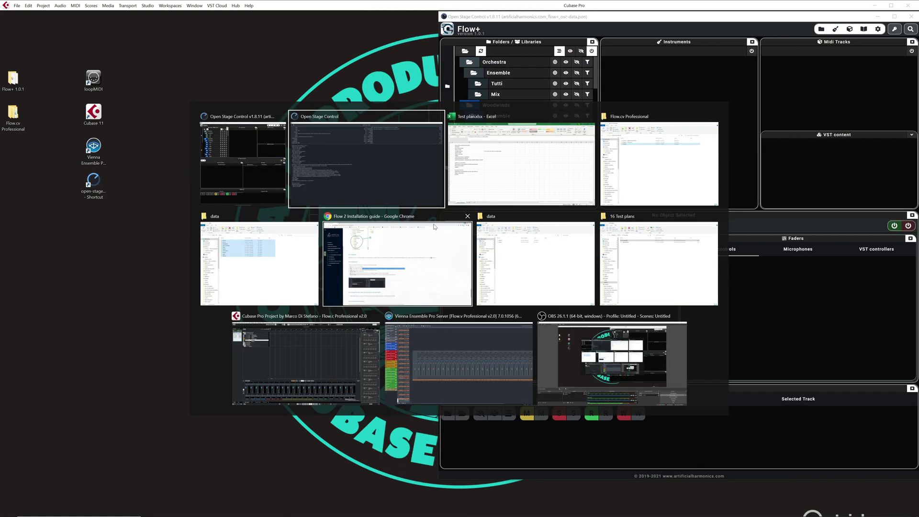
{"action": "left_click", "coordinate": [257, 174]}
{"action": "key", "text": "alt+Tab"}
{"action": "key", "text": "Tab"}
{"action": "key", "text": "Tab"}
{"action": "key", "text": "Tab"}
{"action": "key", "text": "Tab"}
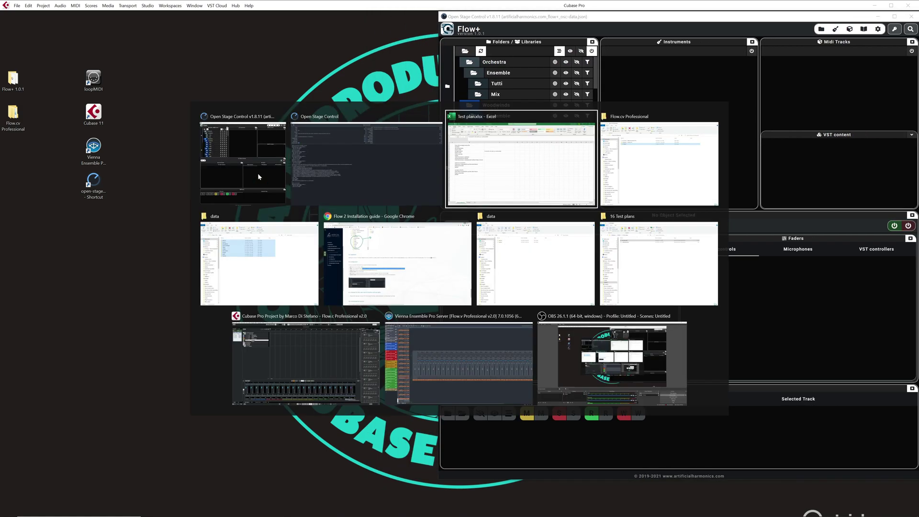
{"action": "left_click", "coordinate": [257, 173]}
{"action": "key", "text": "alt+Tab"}
{"action": "left_click_drag", "start_coordinate": [360, 18], "coordinate": [54, 21]}
{"action": "key", "text": "super+Right"}
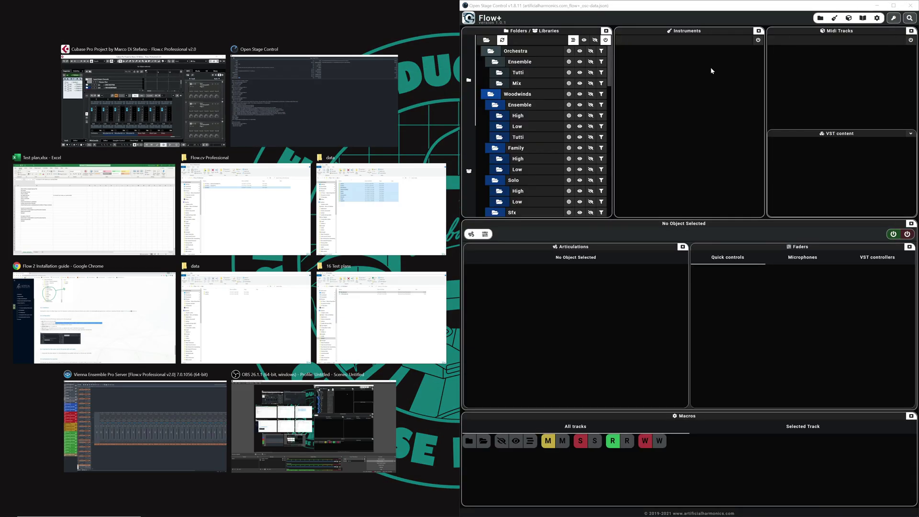
{"action": "left_click", "coordinate": [160, 99]}
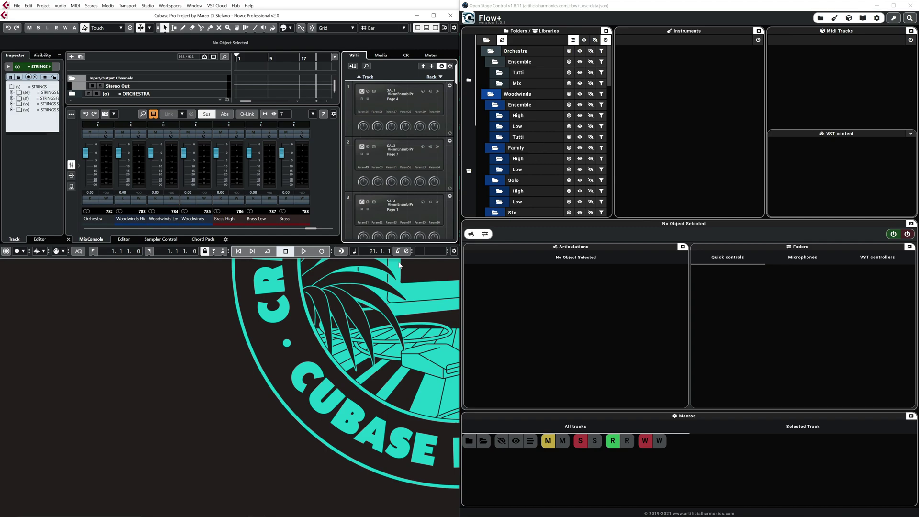
{"action": "left_click_drag", "start_coordinate": [399, 257], "coordinate": [383, 445]}
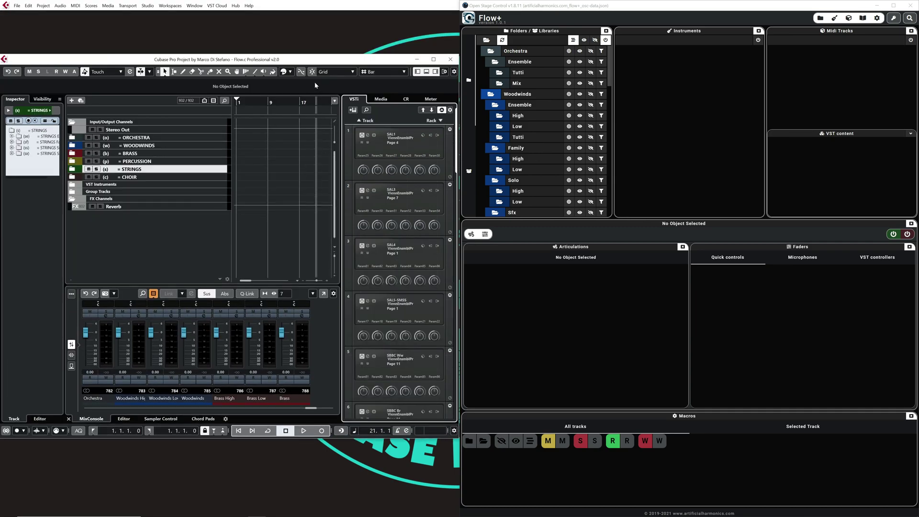
{"action": "left_click_drag", "start_coordinate": [308, 63], "coordinate": [310, 31]}
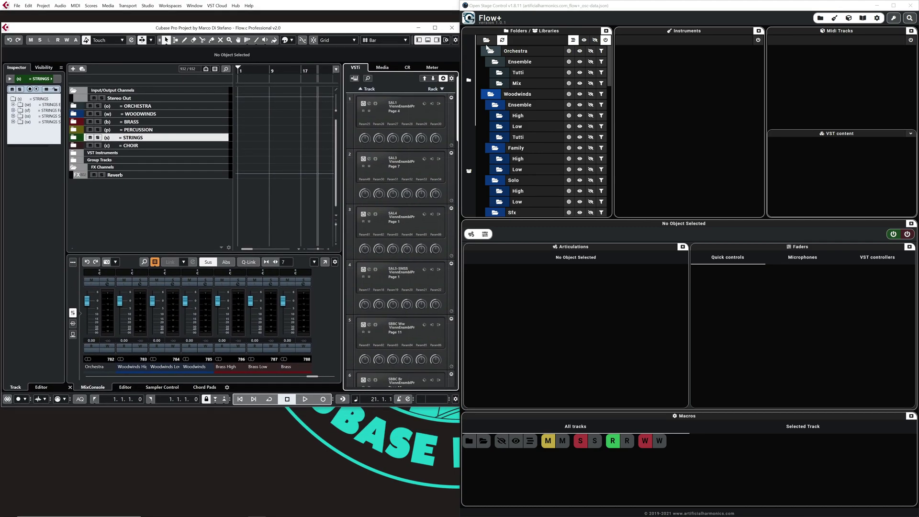
Toggle the Flow+ folder tree, then collapse Woodwinds to open the Brass folder
{"action": "left_click", "coordinate": [485, 40]}
{"action": "left_click", "coordinate": [486, 40]}
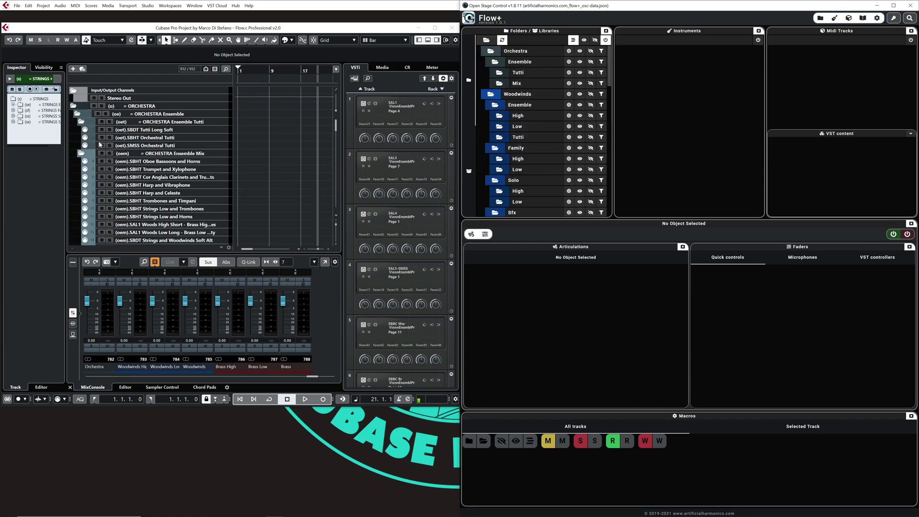
{"action": "scroll", "coordinate": [127, 138], "scroll_direction": "down", "scroll_amount": 7}
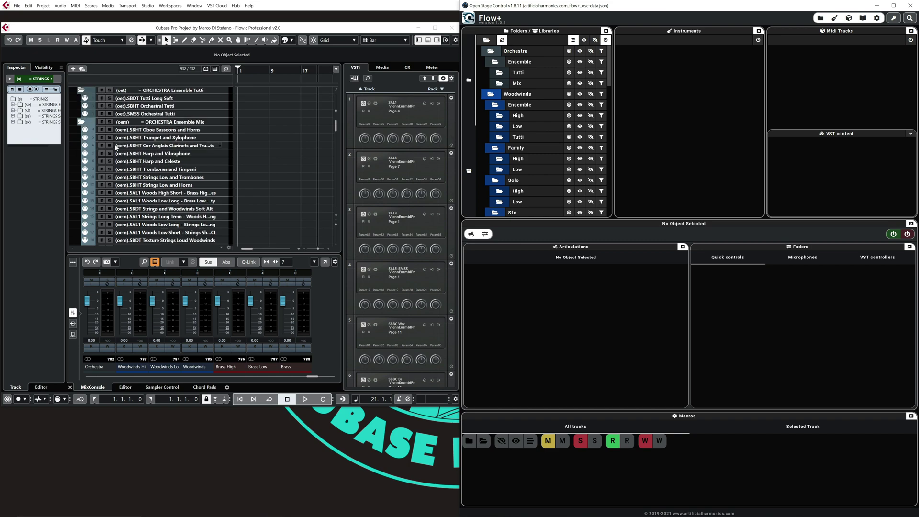
{"action": "scroll", "coordinate": [129, 145], "scroll_direction": "down", "scroll_amount": 3}
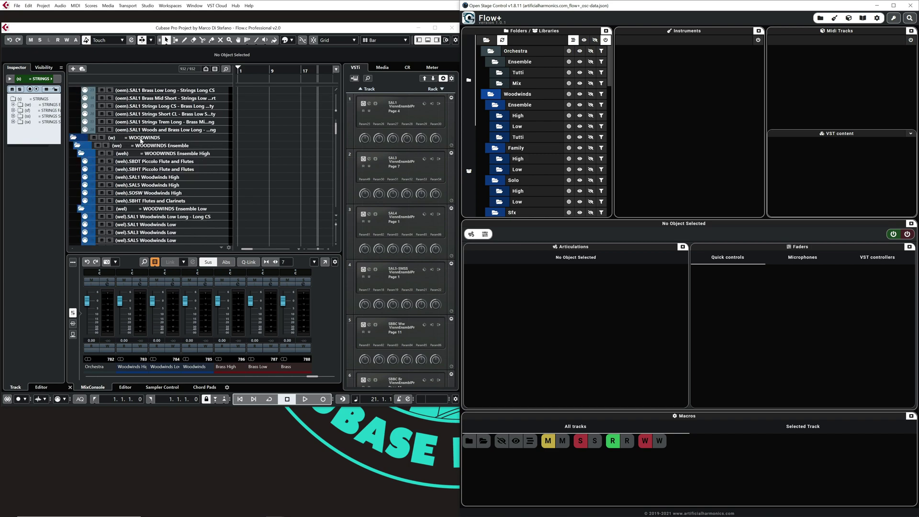
{"action": "left_click", "coordinate": [497, 96]}
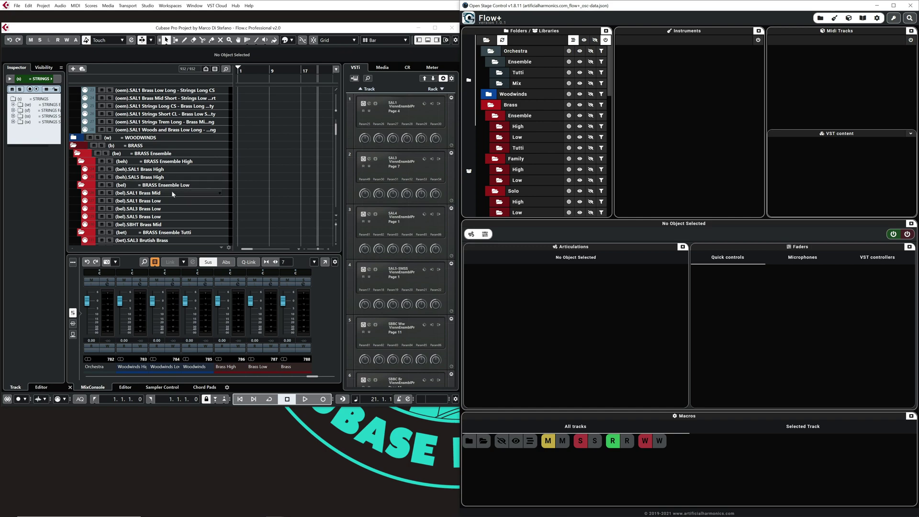
Select (bel).SAL5 Brass Low and try Long flutter, granular b, Super air, then Long flutter
{"action": "left_click", "coordinate": [167, 216]}
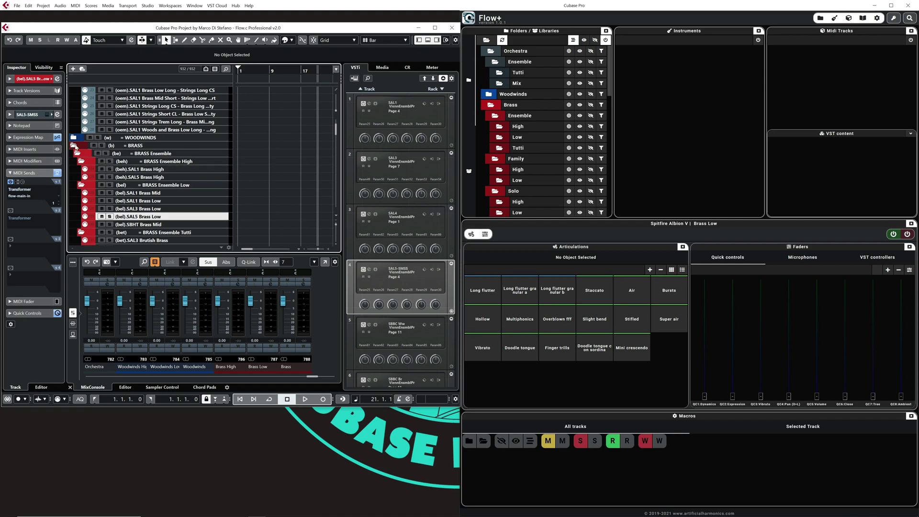
{"action": "left_click", "coordinate": [490, 290]}
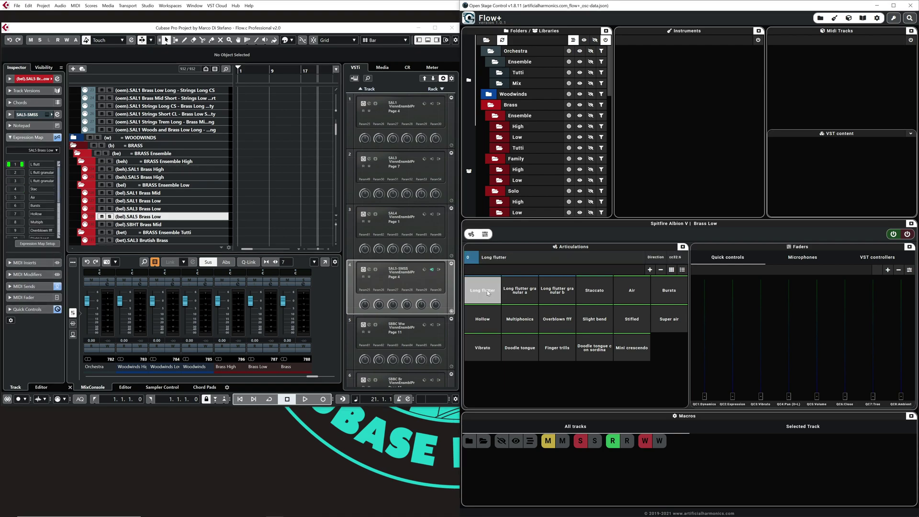
{"action": "left_click", "coordinate": [514, 288]}
{"action": "left_click", "coordinate": [556, 289]}
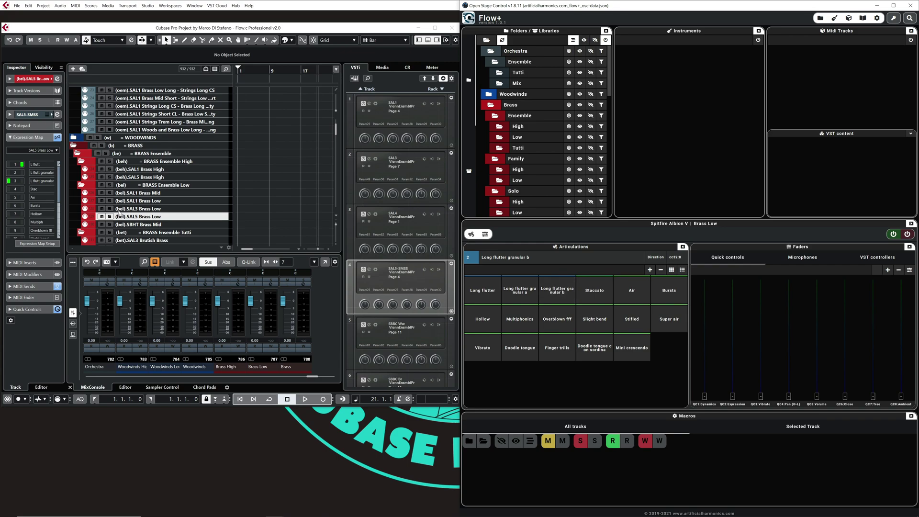
{"action": "left_click", "coordinate": [668, 319]}
{"action": "left_click", "coordinate": [486, 294]}
Show Studio Setup's Generic Remote with flow-main-out input and flow-main-in output
{"action": "left_click", "coordinate": [151, 13]}
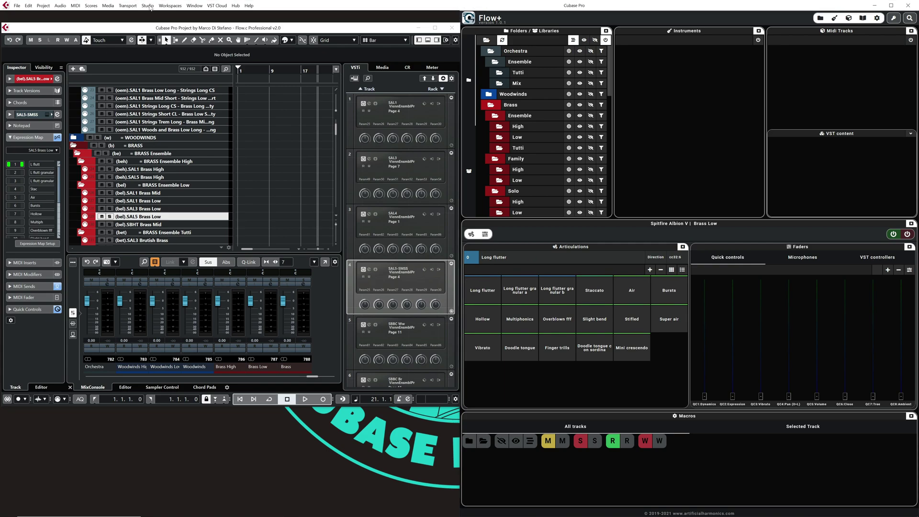
{"action": "left_click", "coordinate": [148, 6]}
{"action": "left_click", "coordinate": [191, 128]}
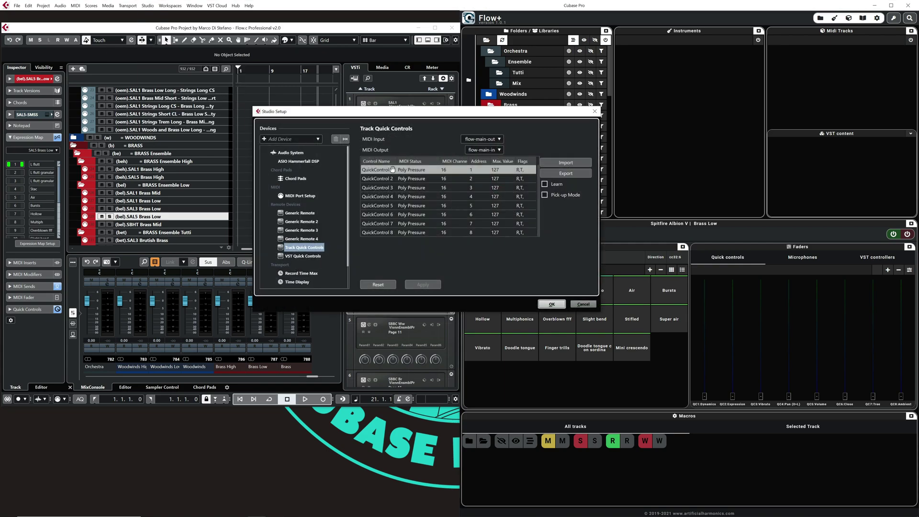
{"action": "left_click", "coordinate": [312, 216]}
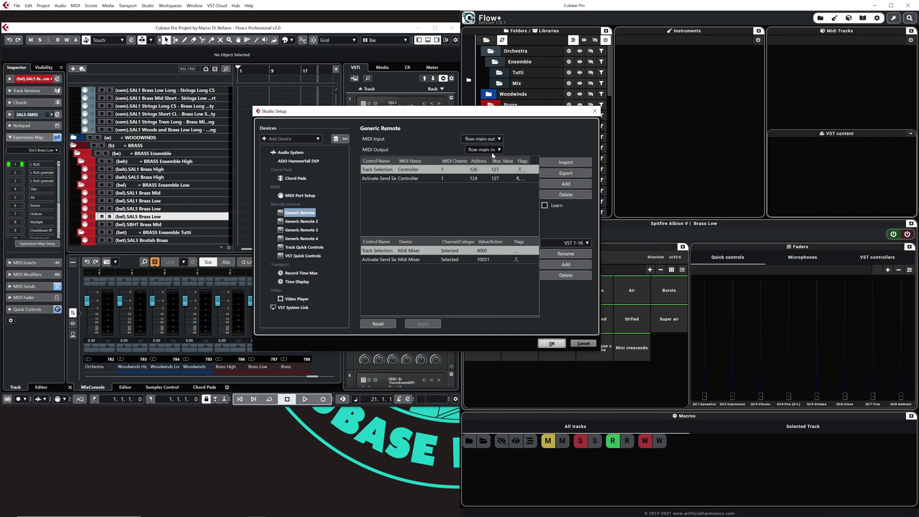
{"action": "key", "text": "alt+Tab"}
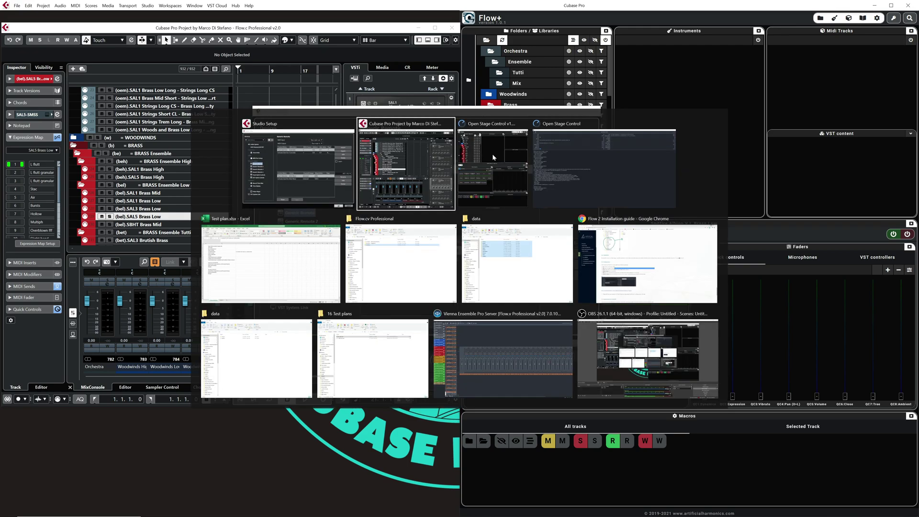
{"action": "key", "text": "alt+Tab"}
{"action": "key", "text": "alt+Tab"}
{"action": "key", "text": "alt+Tab"}
{"action": "key", "text": "alt+Tab"}
{"action": "key", "text": "alt+Tab"}
{"action": "key", "text": "alt+Tab"}
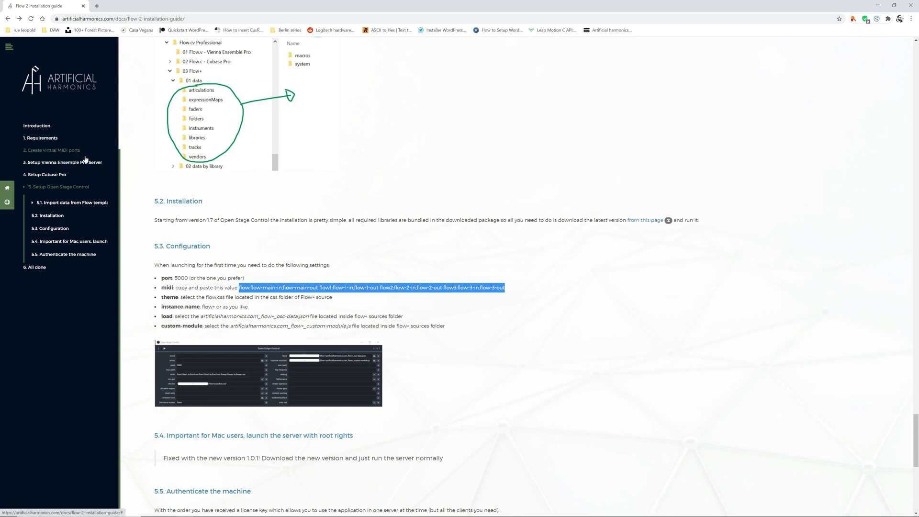
Expand '4. Setup Cubase Pro' and select the Flow_selection_flow-main.xml caption in 4.2
{"action": "left_click", "coordinate": [72, 174]}
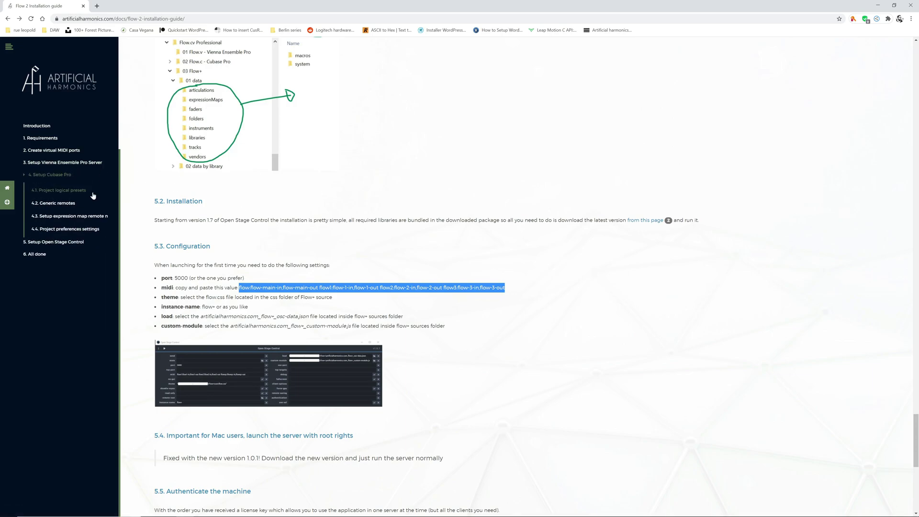
{"action": "scroll", "coordinate": [364, 179], "scroll_direction": "up", "scroll_amount": 15}
{"action": "scroll", "coordinate": [391, 175], "scroll_direction": "up", "scroll_amount": 10}
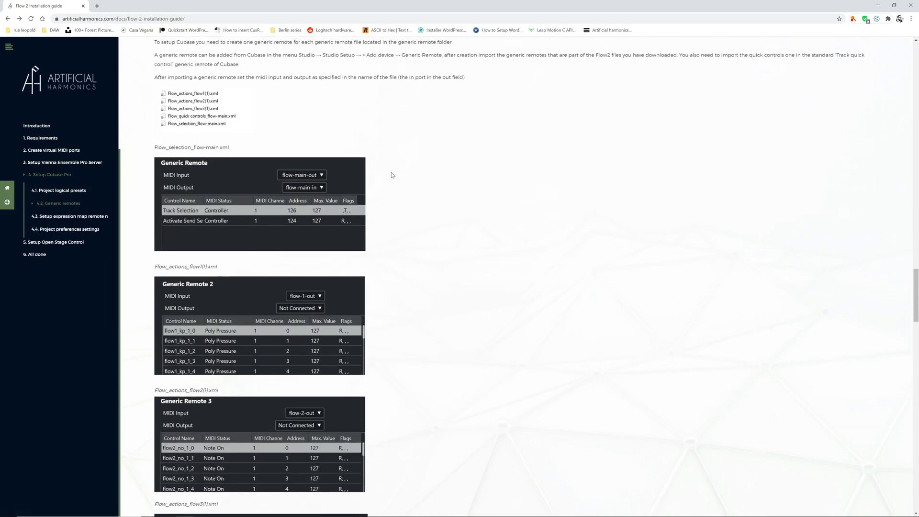
{"action": "triple_click", "coordinate": [252, 177]}
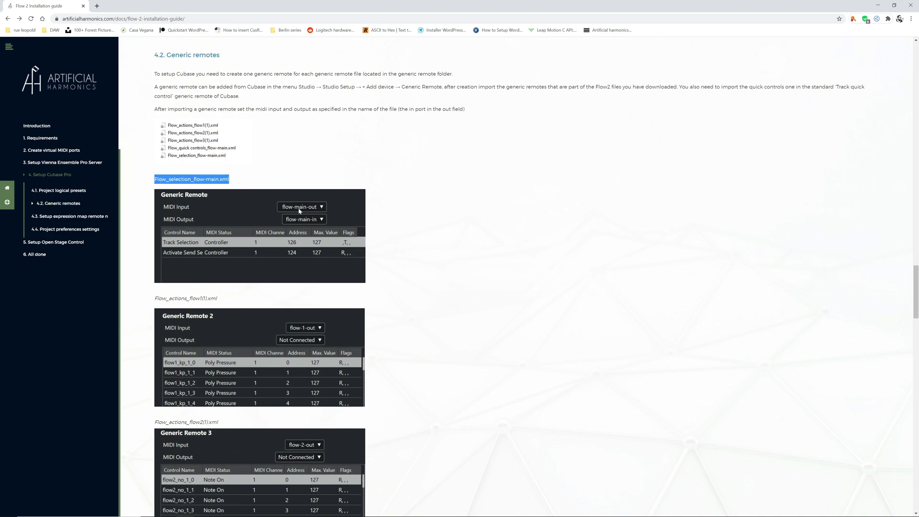
Minimize Chrome, close Studio Setup, and return to the Flow 2 guide
{"action": "left_click", "coordinate": [877, 5]}
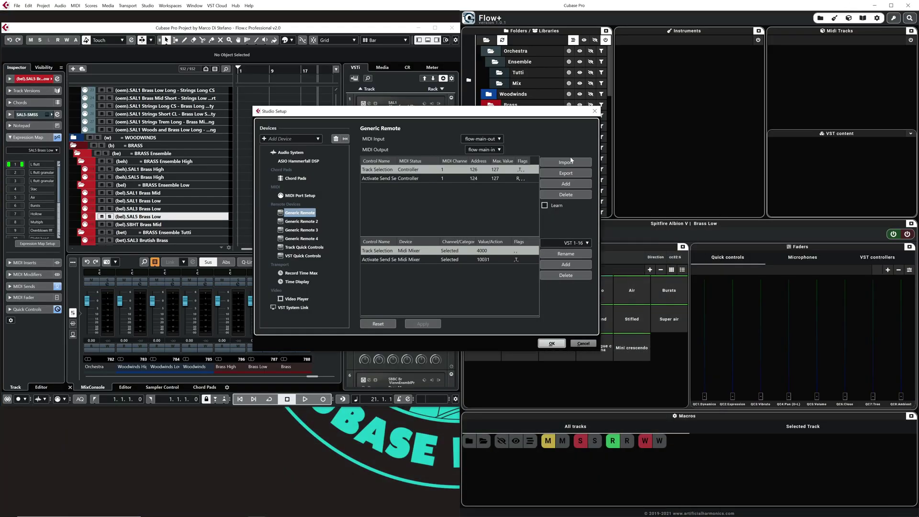
{"action": "left_click", "coordinate": [594, 111]}
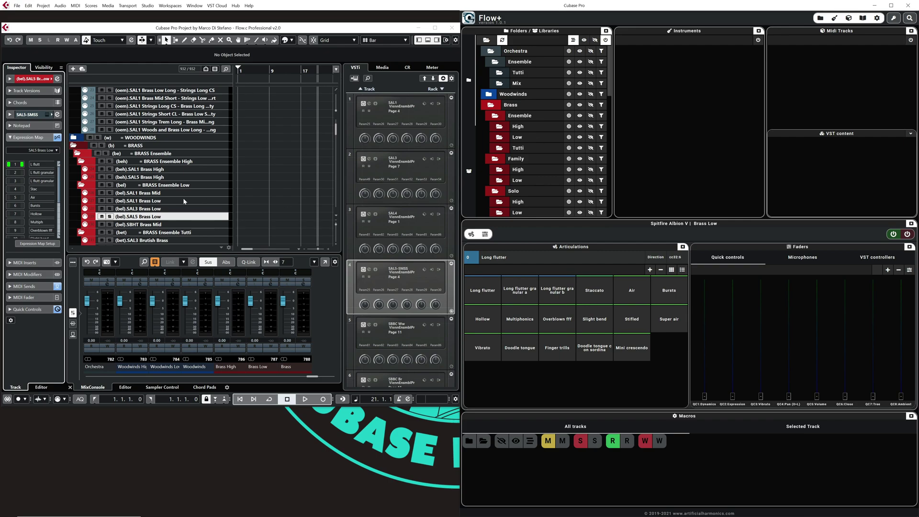
{"action": "key", "text": "alt+Tab"}
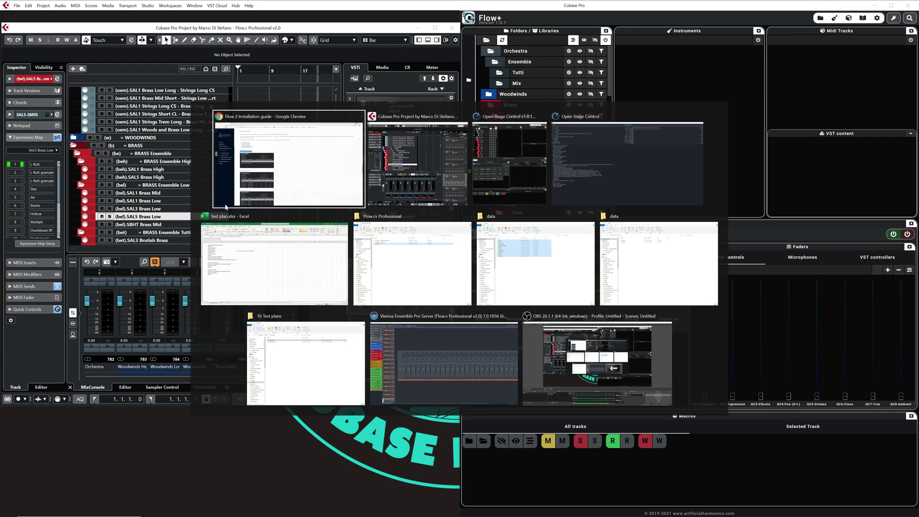
{"action": "key", "text": "alt+Tab"}
{"action": "key", "text": "alt+Tab"}
{"action": "key", "text": "alt+Tab"}
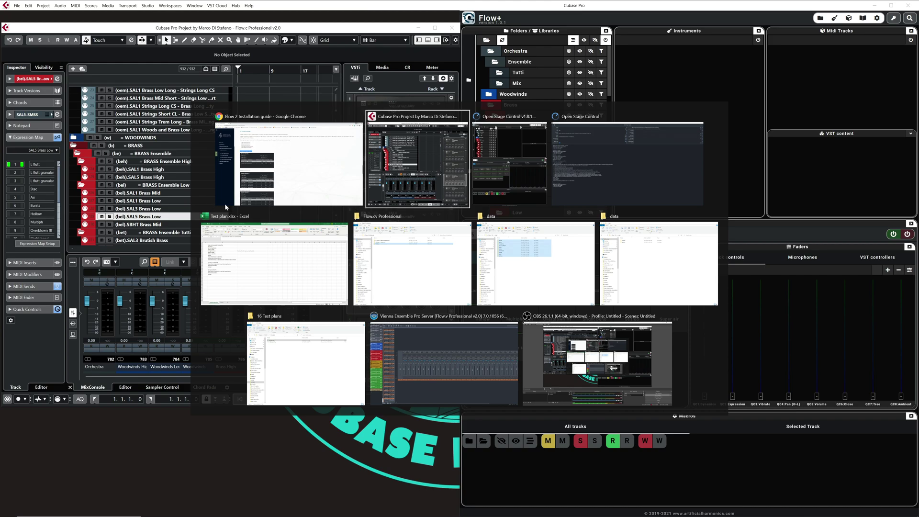
{"action": "key", "text": "alt+Tab"}
{"action": "key", "text": "alt+Tab"}
{"action": "key", "text": "alt+Tab"}
{"action": "key", "text": "alt+Tab"}
{"action": "key", "text": "alt+Tab"}
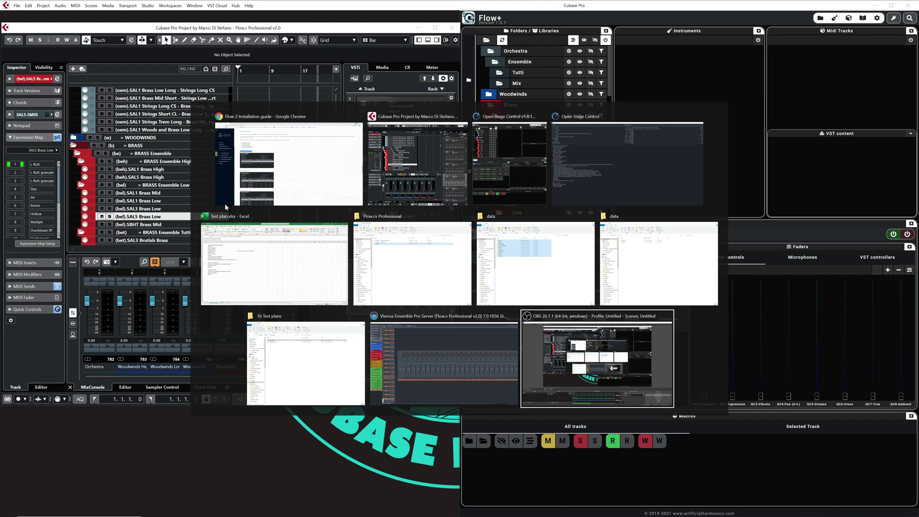
Review section 4. Setup Cubase Pro in the installation guide, then minimize Chrome
{"action": "scroll", "coordinate": [244, 218], "scroll_direction": "up", "scroll_amount": 15}
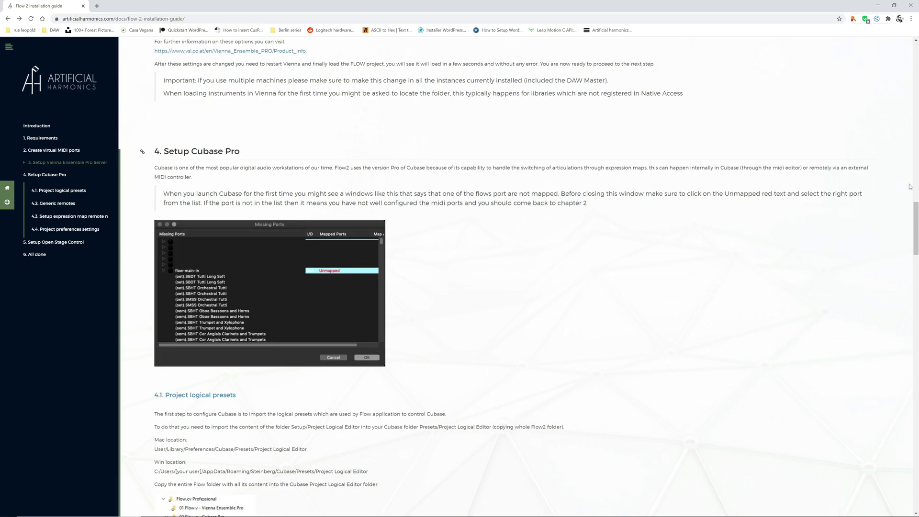
{"action": "left_click", "coordinate": [878, 7]}
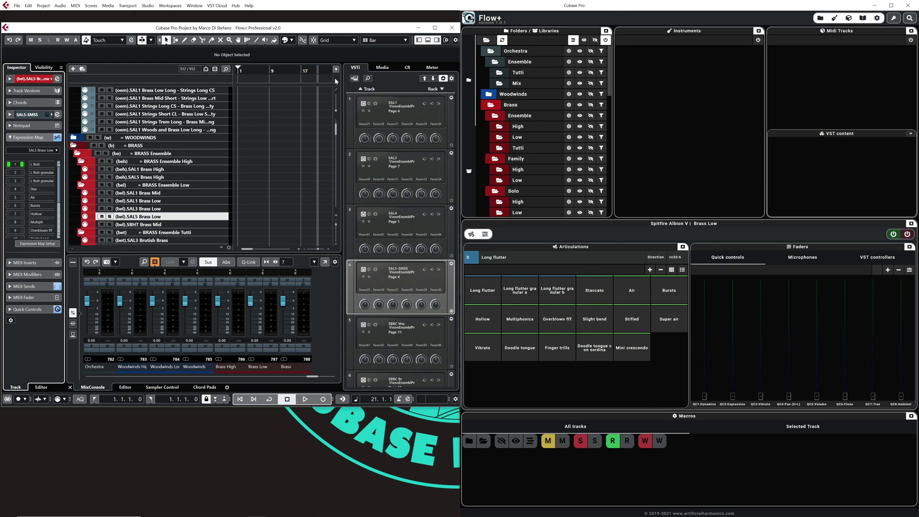
Drag the Open Stage Control (Flow+) window left, over the Cubase Flow.c project
{"action": "left_click_drag", "start_coordinate": [659, 6], "coordinate": [331, 31]}
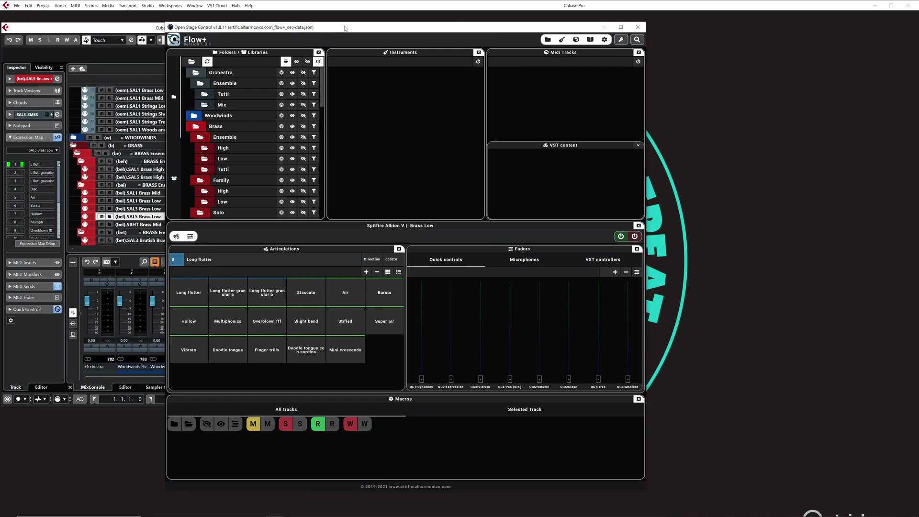